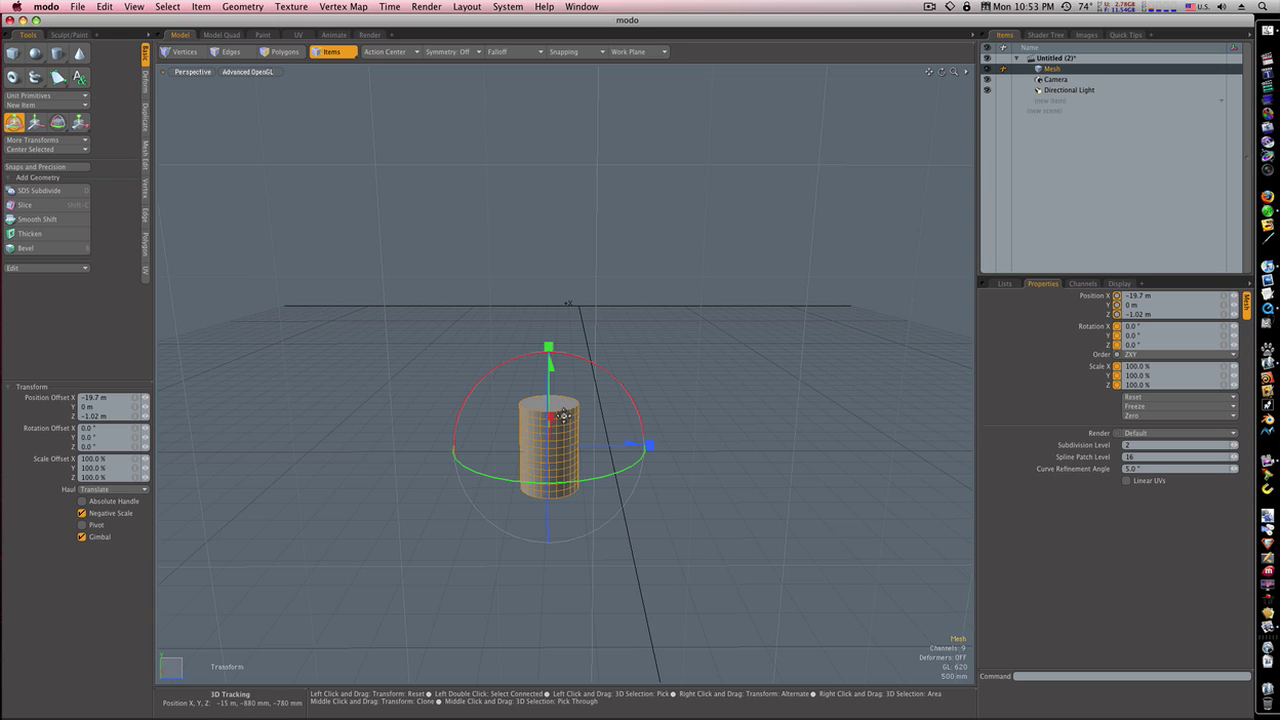
left_click_drag(686, 423, 620, 400, "alt")
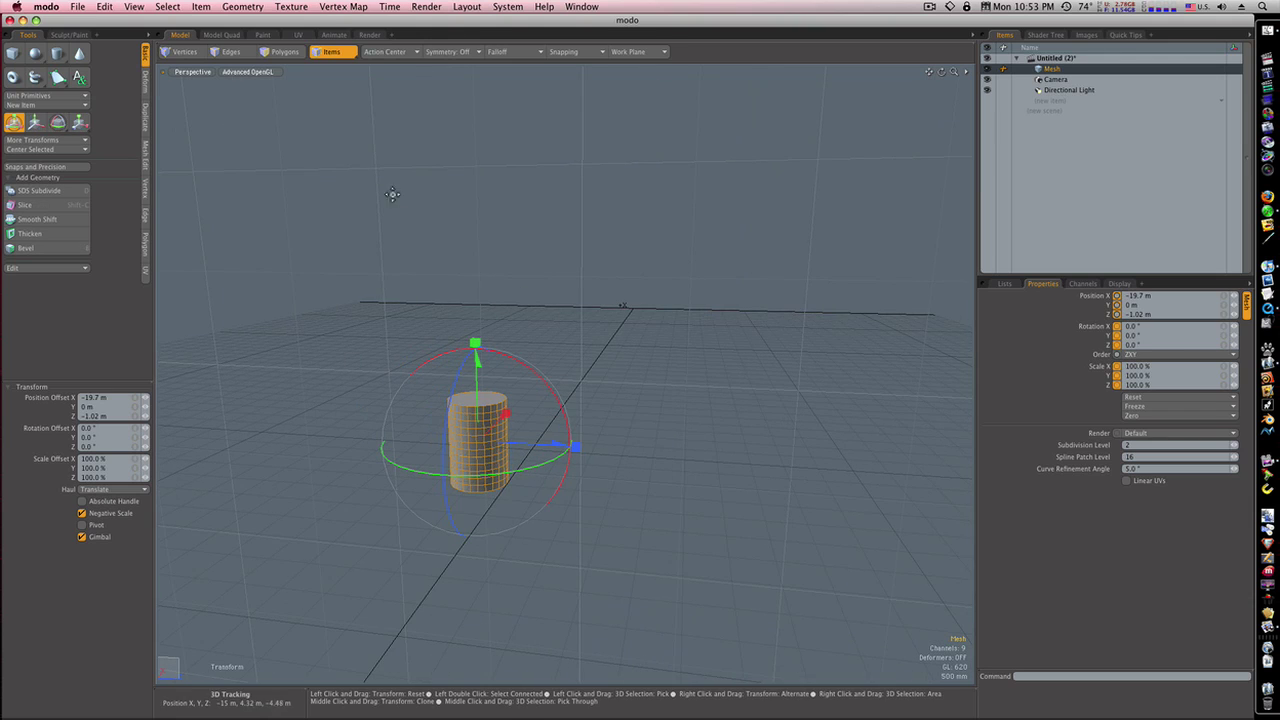
left_click(268, 73)
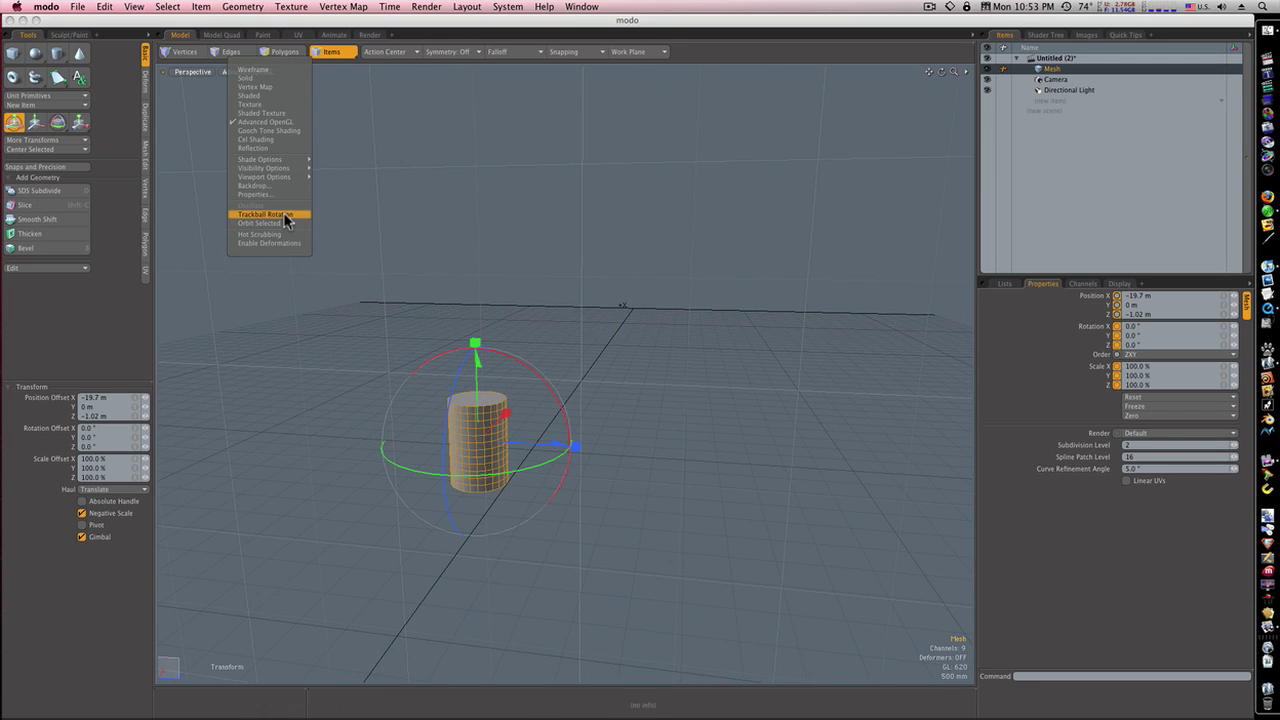
left_click(486, 223)
mouse_move(649, 404)
left_mouse_down("alt")
mouse_move(678, 412)
mouse_move(638, 429)
mouse_move(635, 416)
left_mouse_up("alt")
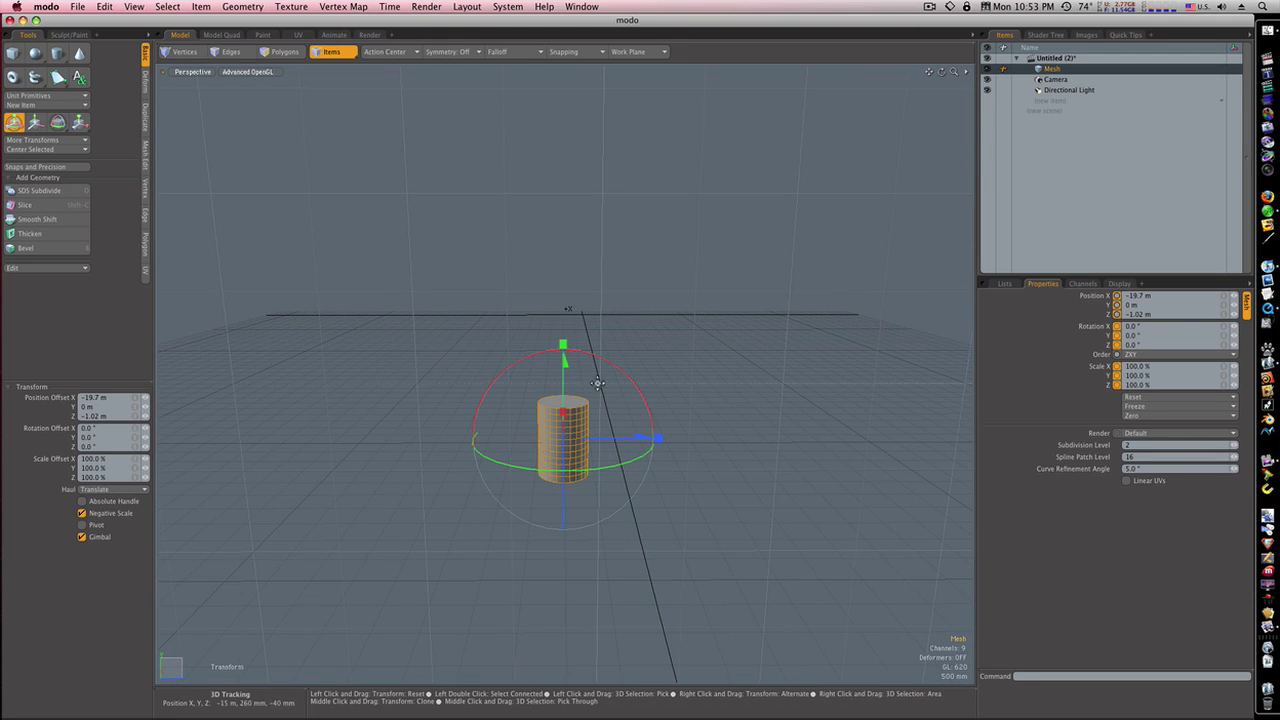
Drop the transform tool, clear the item selection and reselect the cylinder's Mesh item in the item list
key("q")
left_click(683, 457)
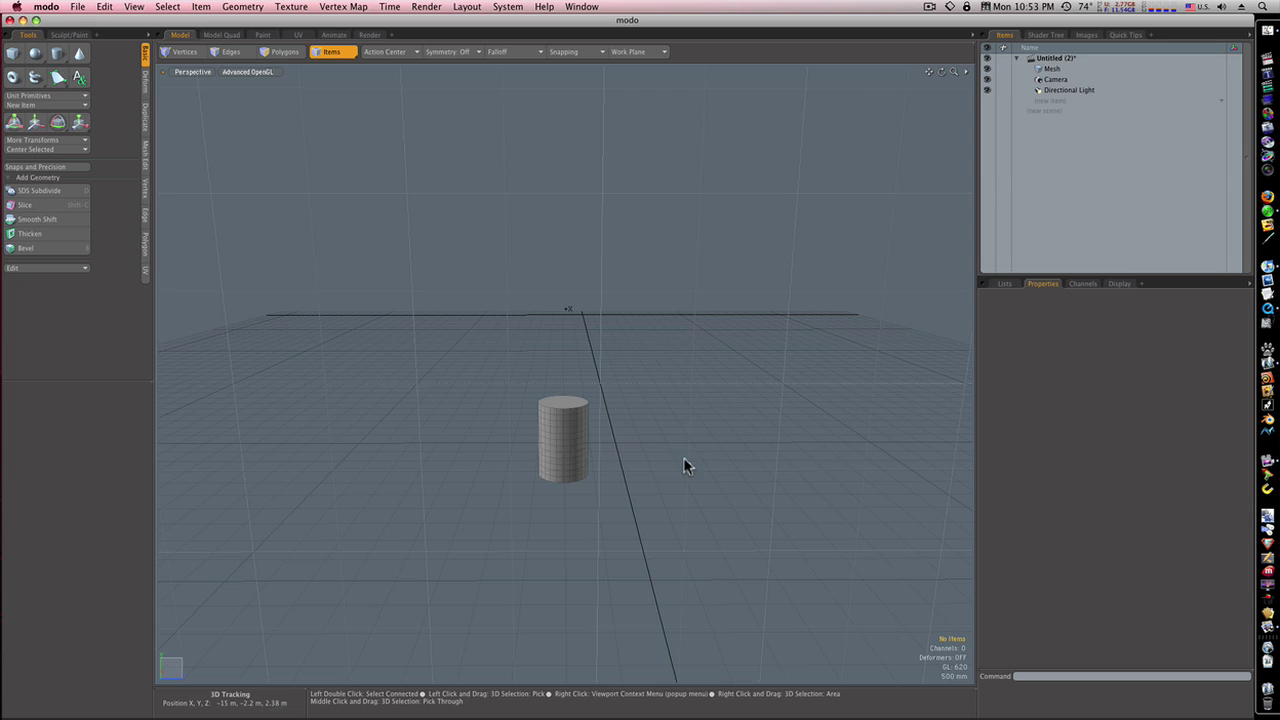
left_click(1042, 78)
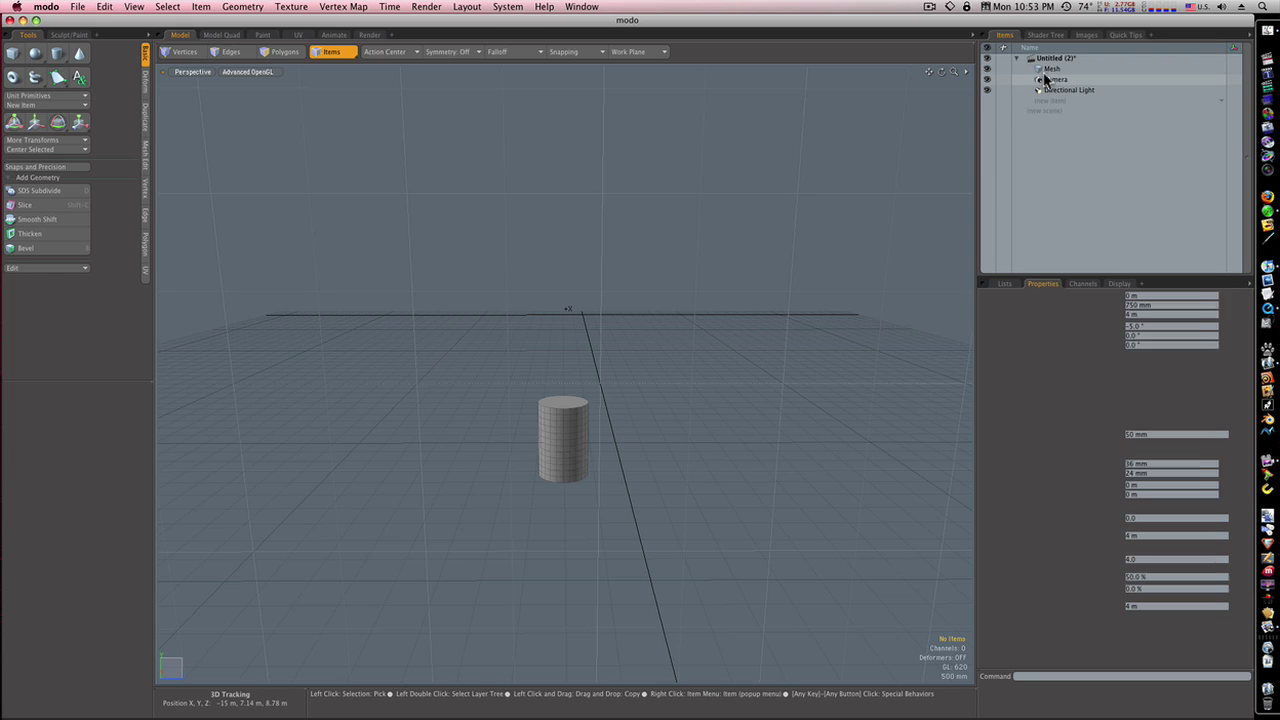
left_click(1051, 69)
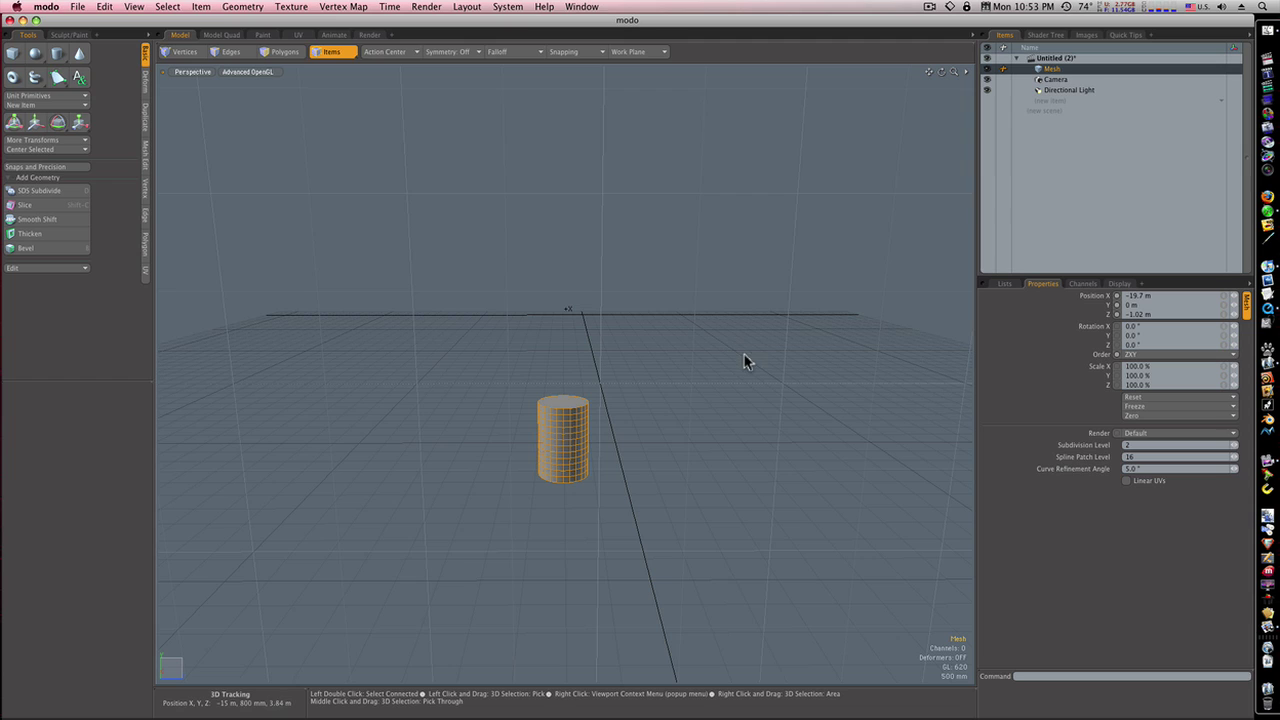
Switch to polygon selection mode and select four adjoining polygons on the cylinder's side
key("3")
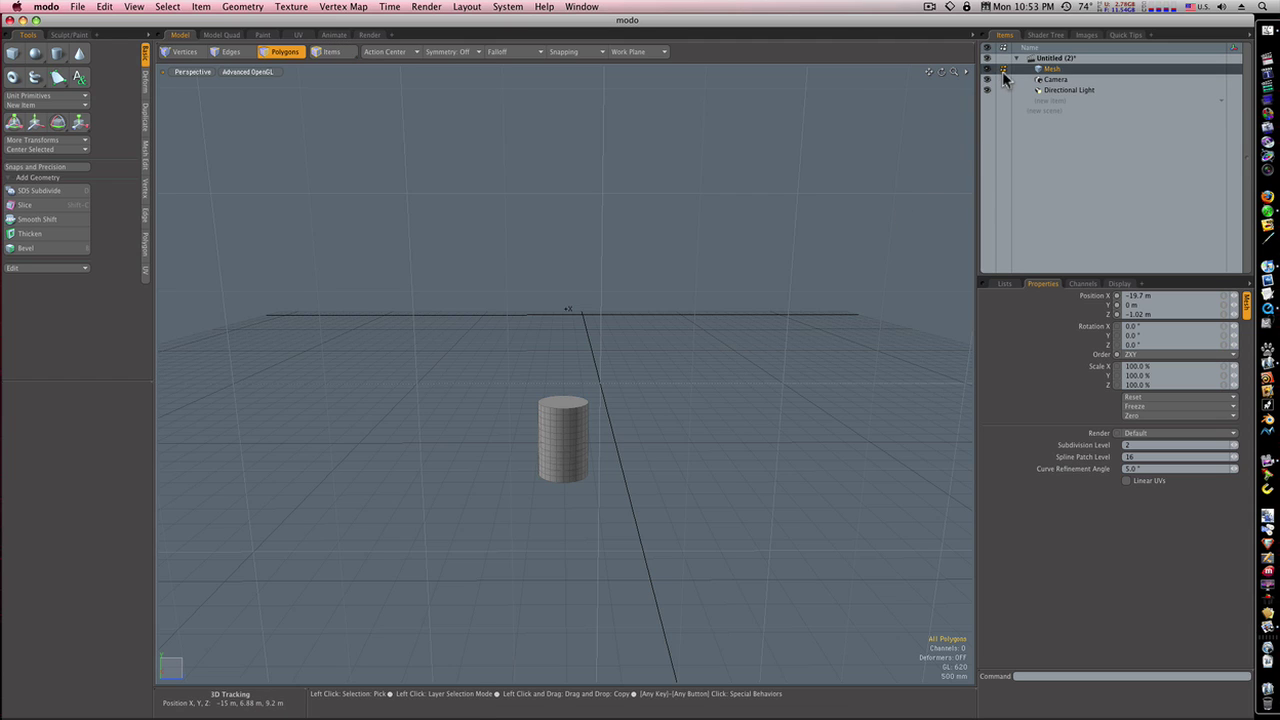
left_click(330, 53)
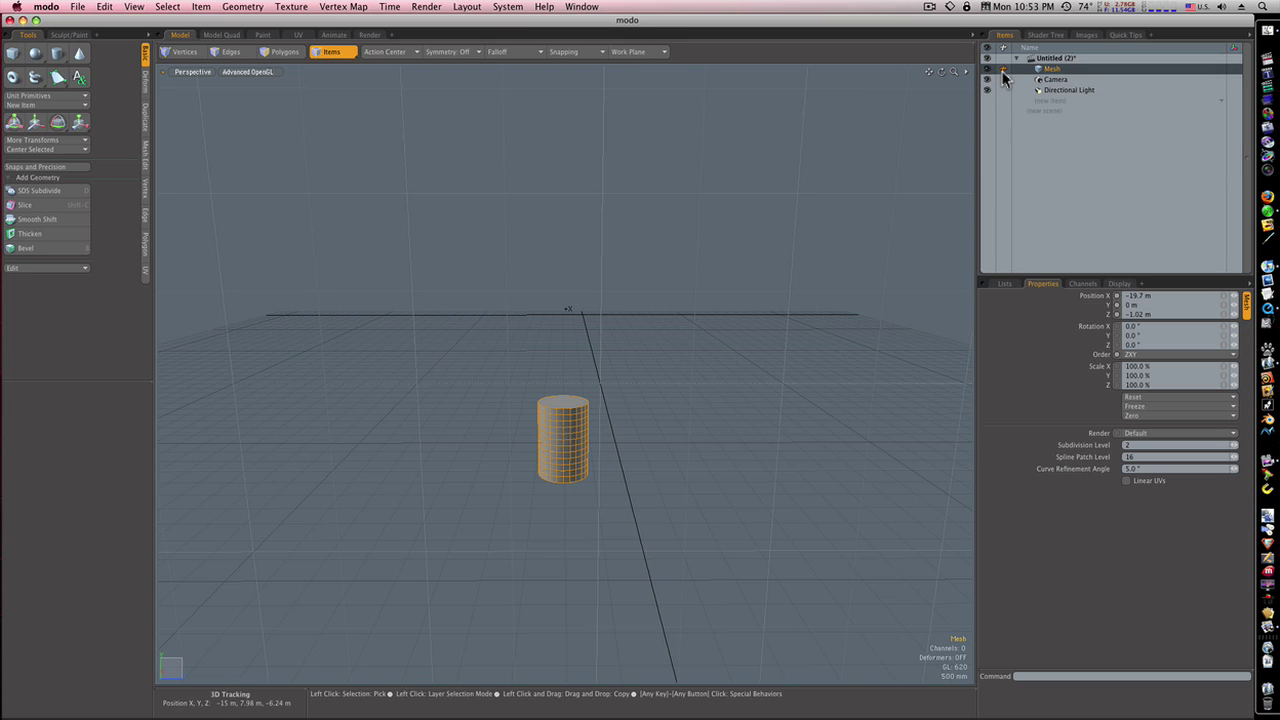
left_click(283, 52)
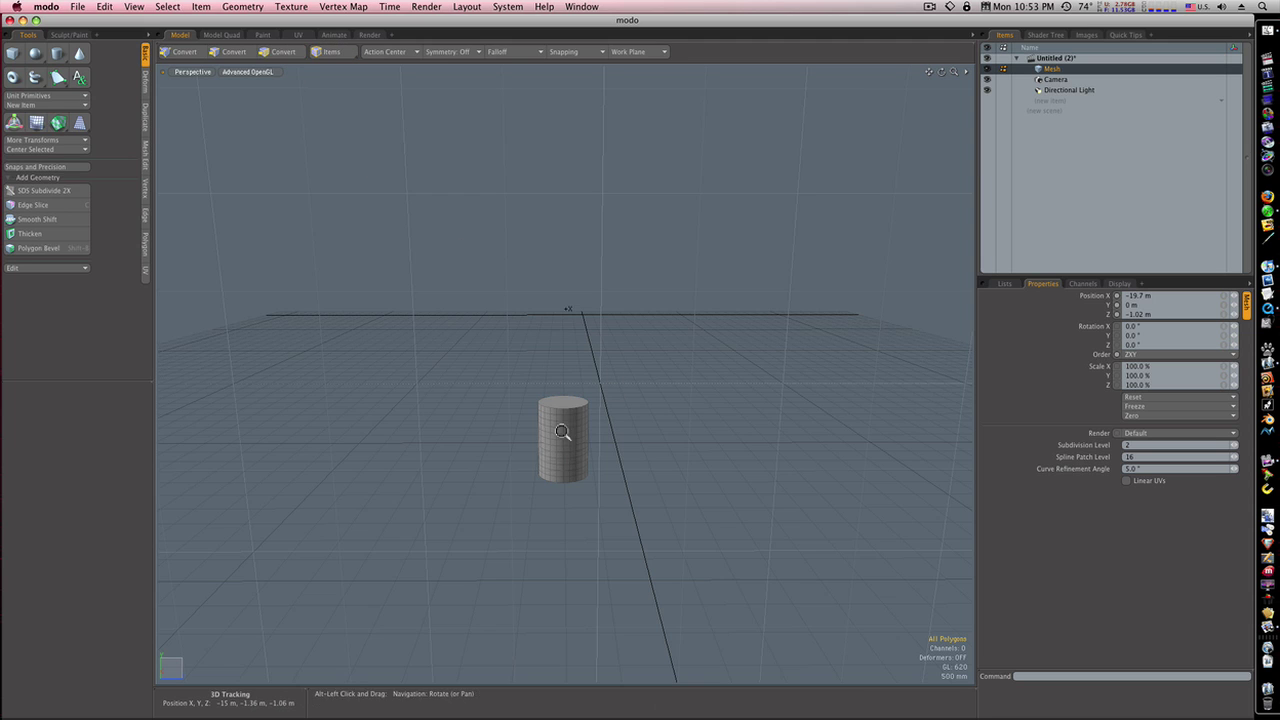
scroll(558, 422, "up", 5)
mouse_move(557, 412)
left_mouse_down()
mouse_move(563, 443)
mouse_move(595, 430)
left_mouse_up()
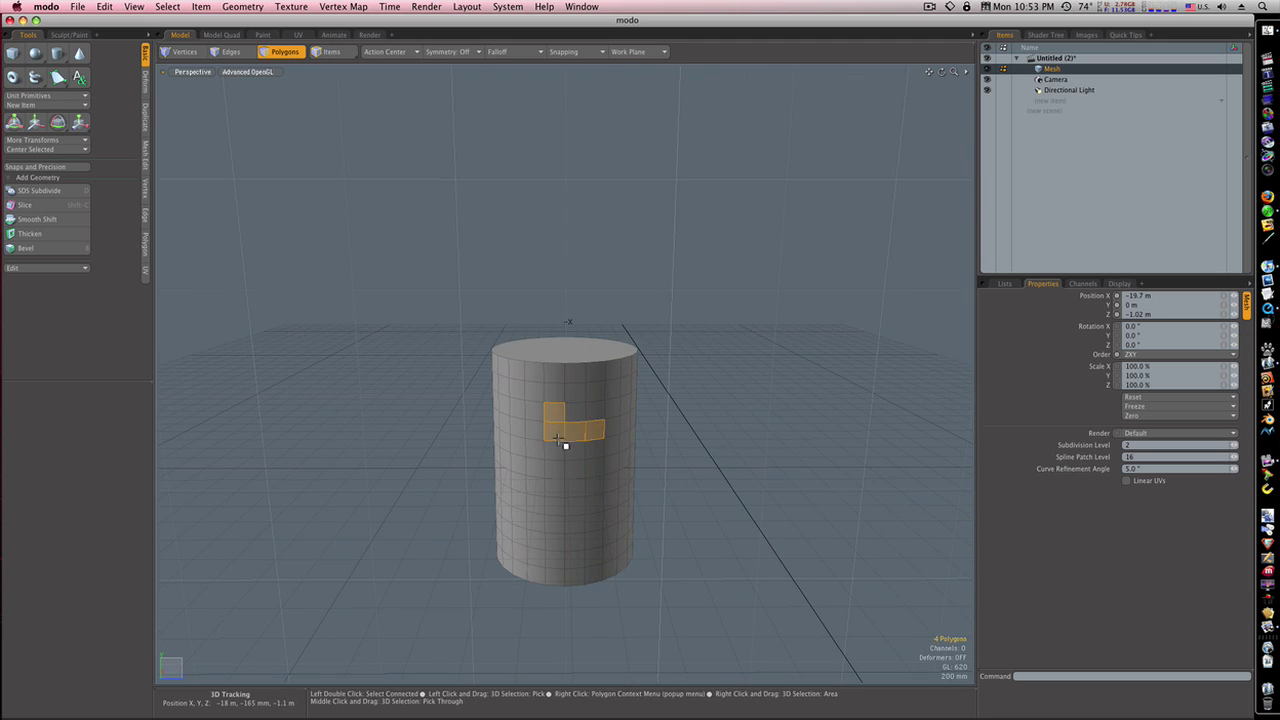
Select several edges on the cylinder's side in edge mode and a single vertex in vertex mode
left_click(230, 52)
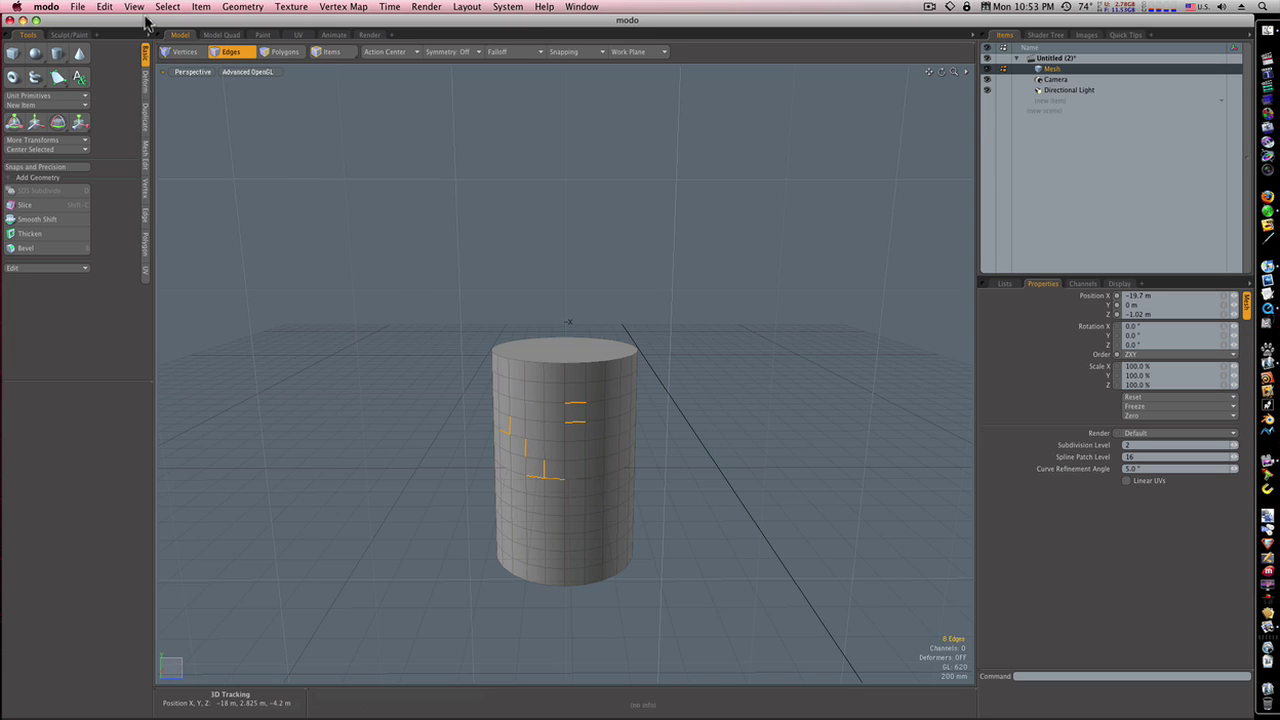
left_click(184, 52)
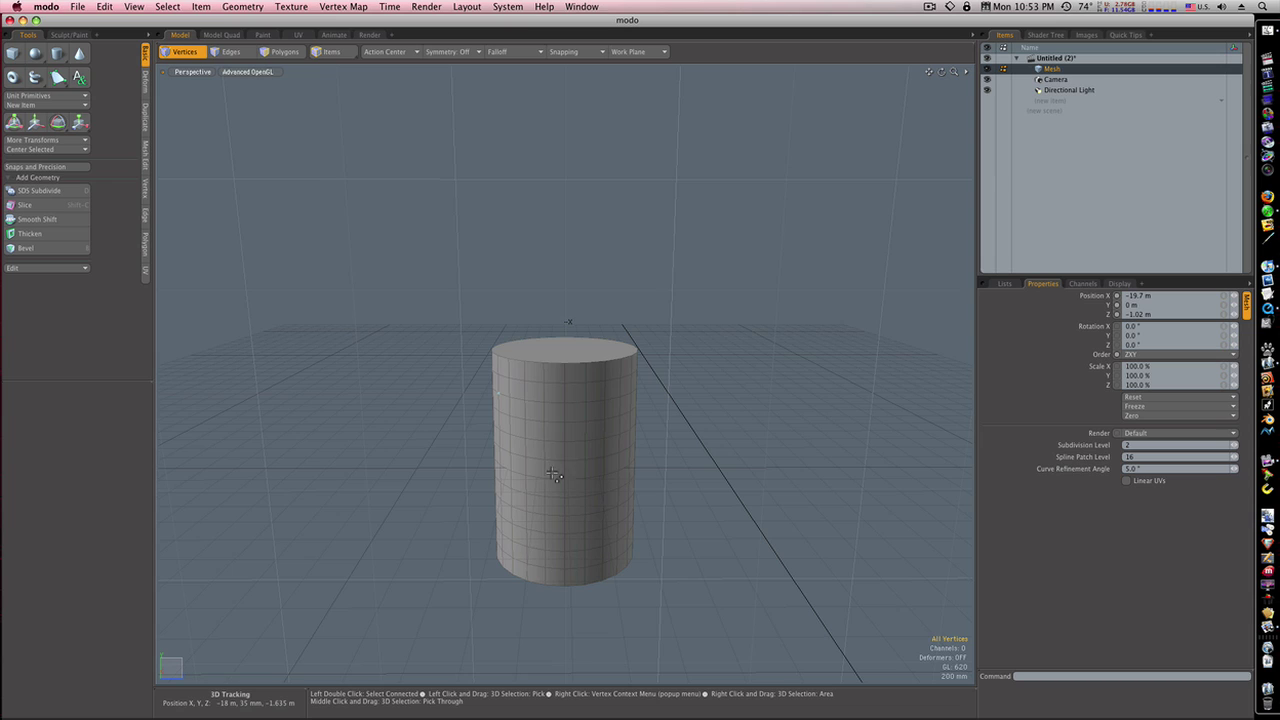
left_click(526, 440)
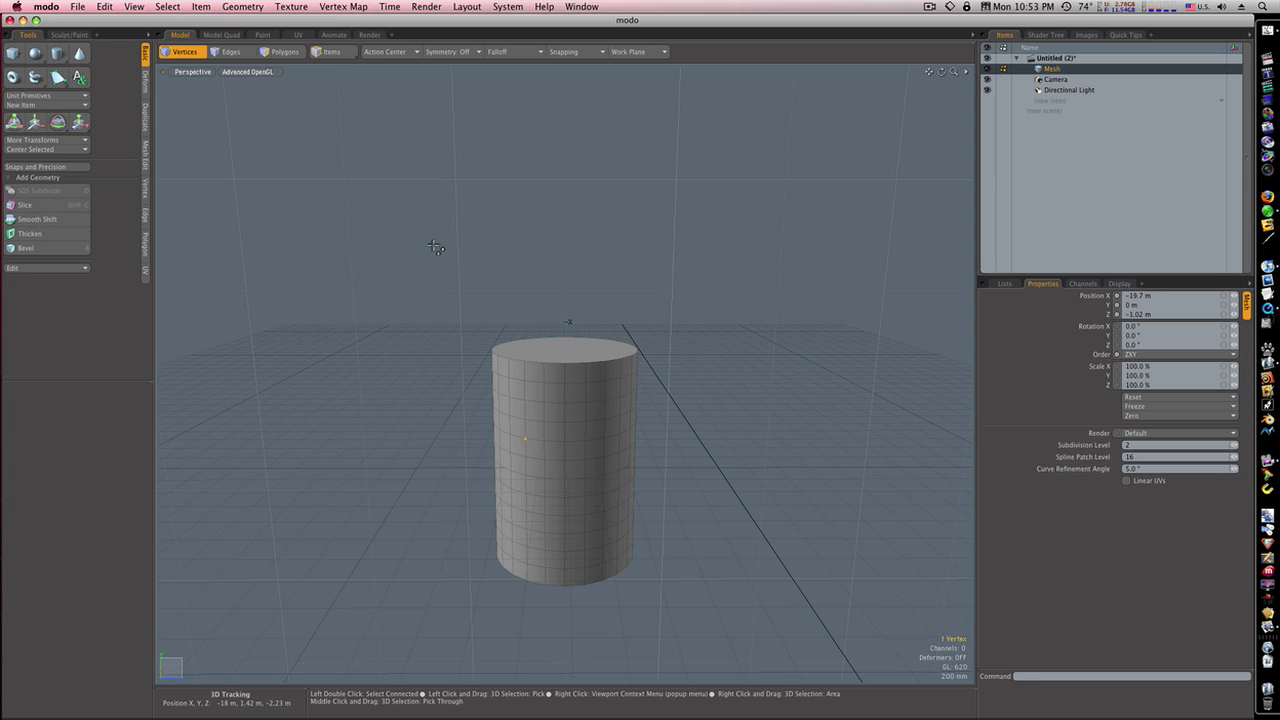
left_click(472, 6)
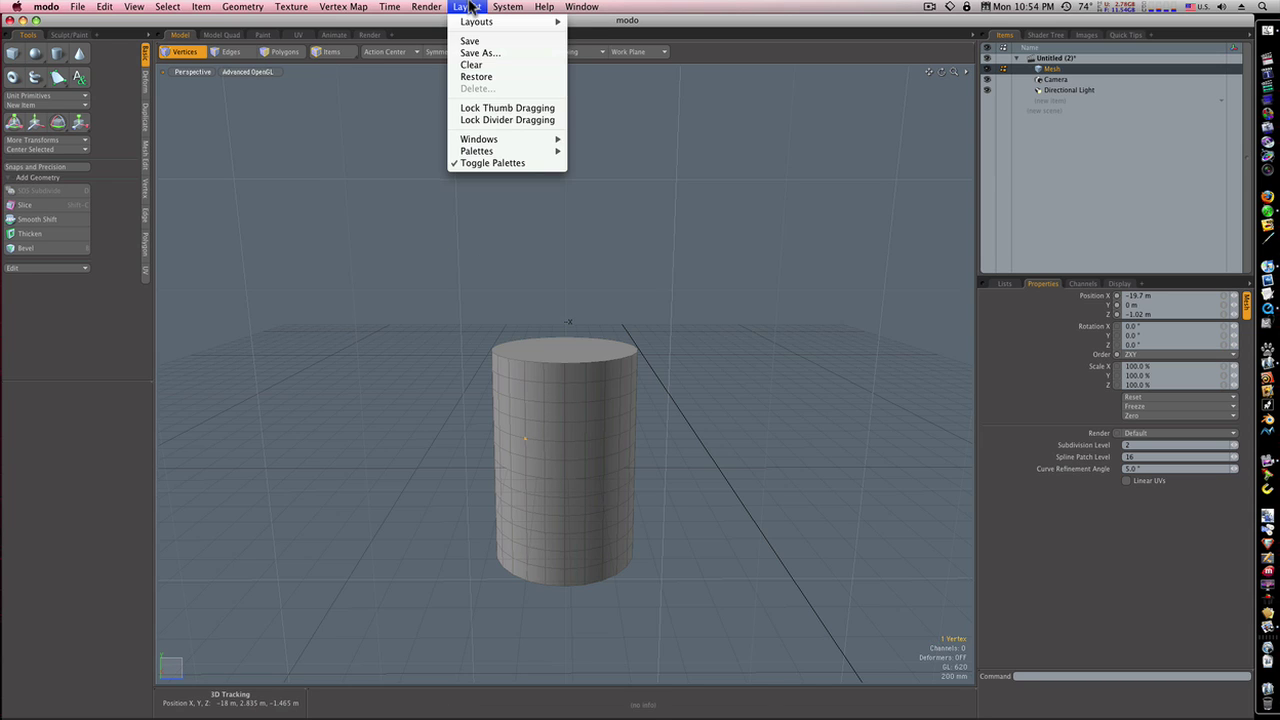
left_click(470, 6)
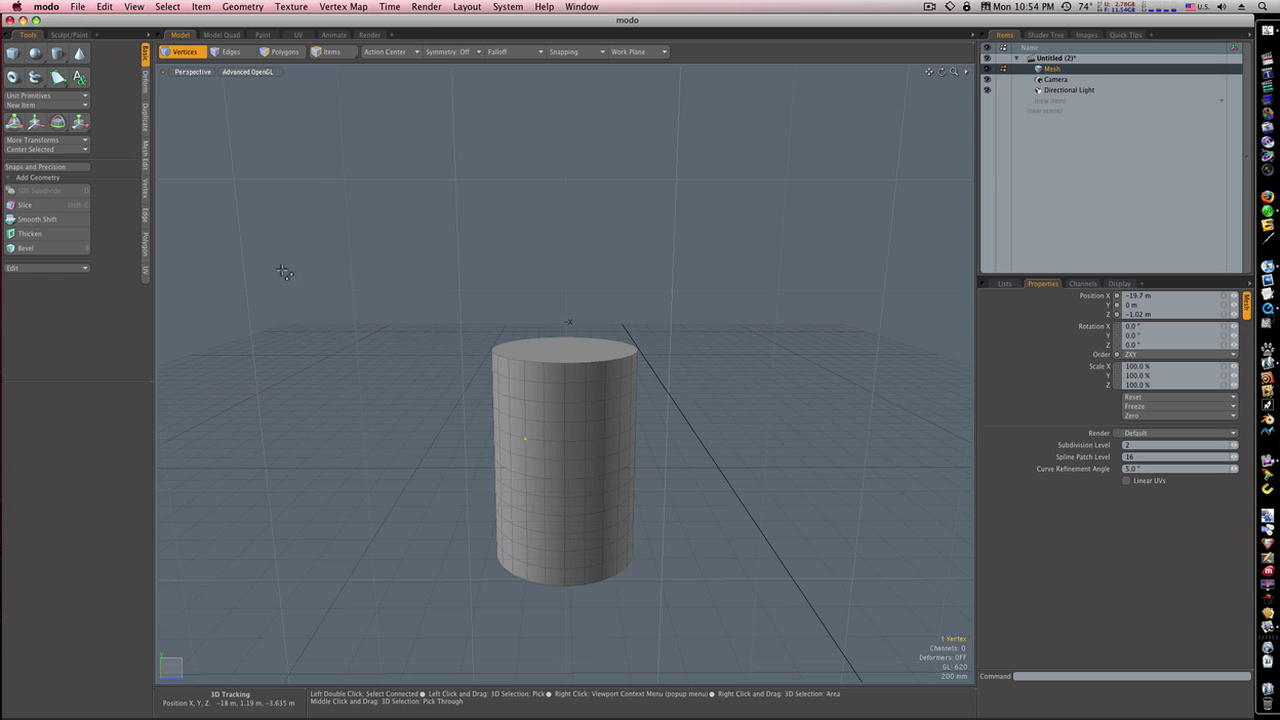
Cycle through the component selection modes and clear the polygon and edge selections
key("space")
key("space")
key("space")
key("space")
key("space")
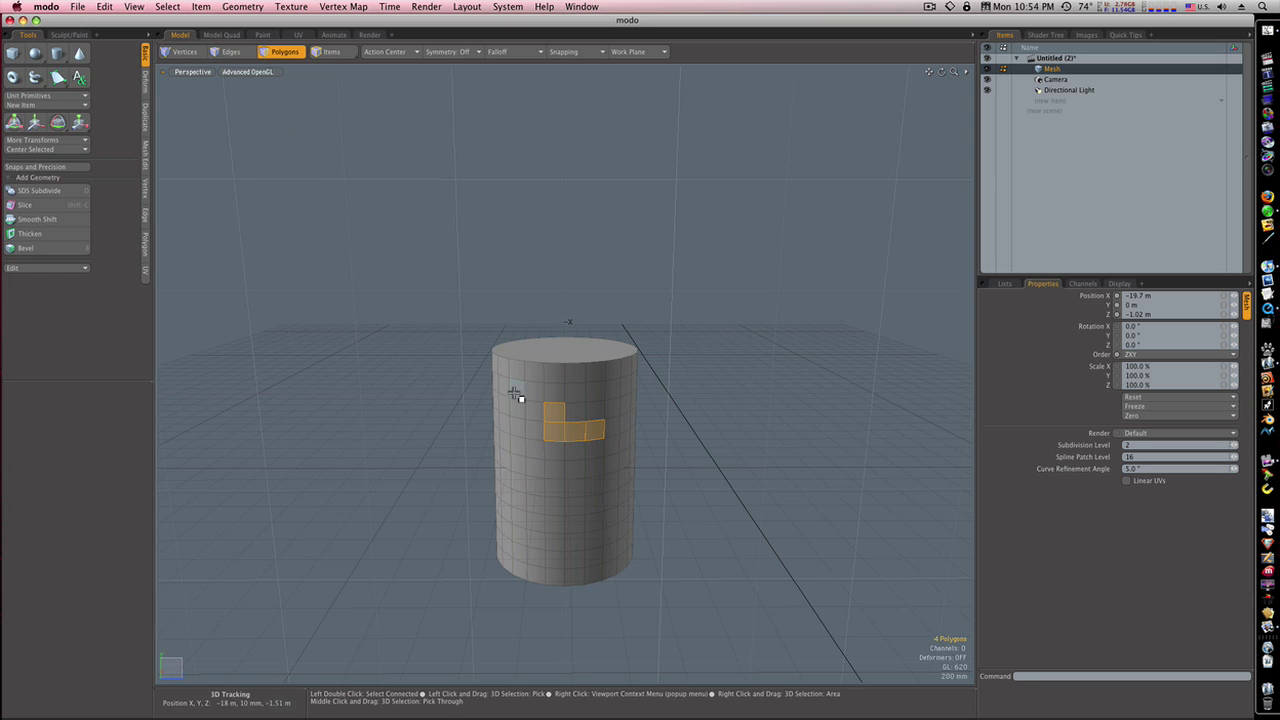
left_click(389, 349)
key("space")
key("space")
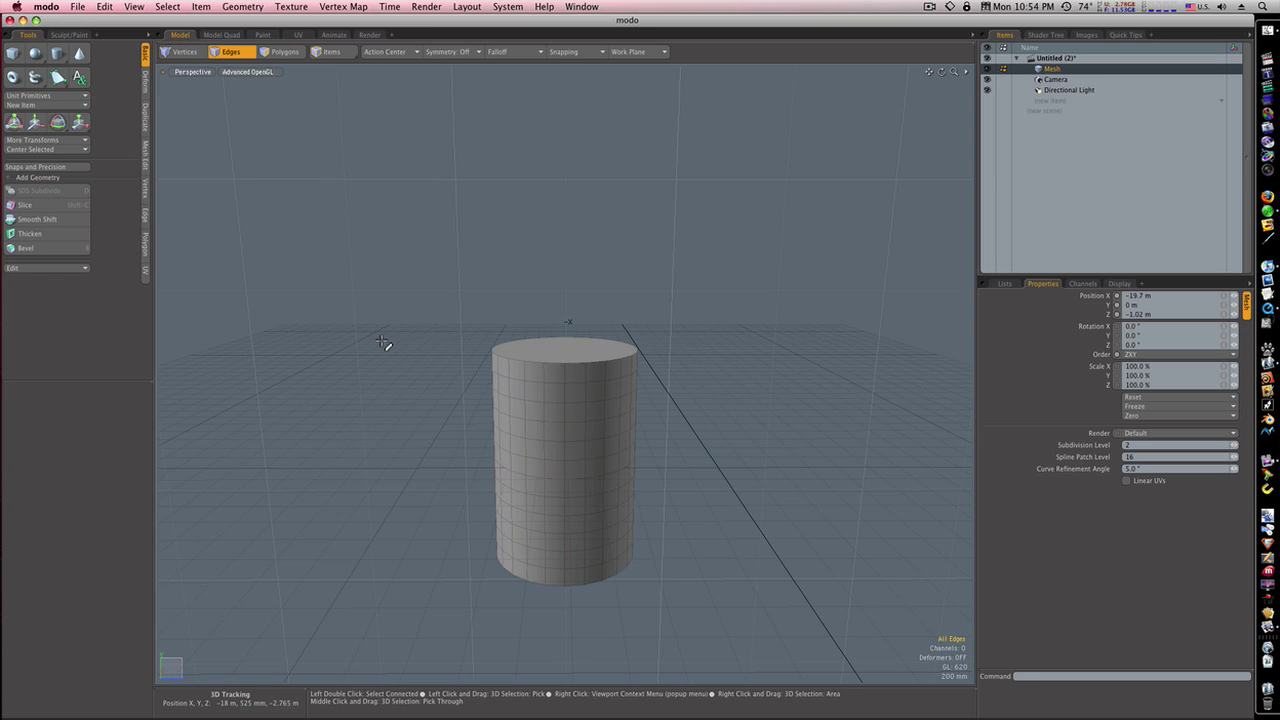
left_click(464, 8)
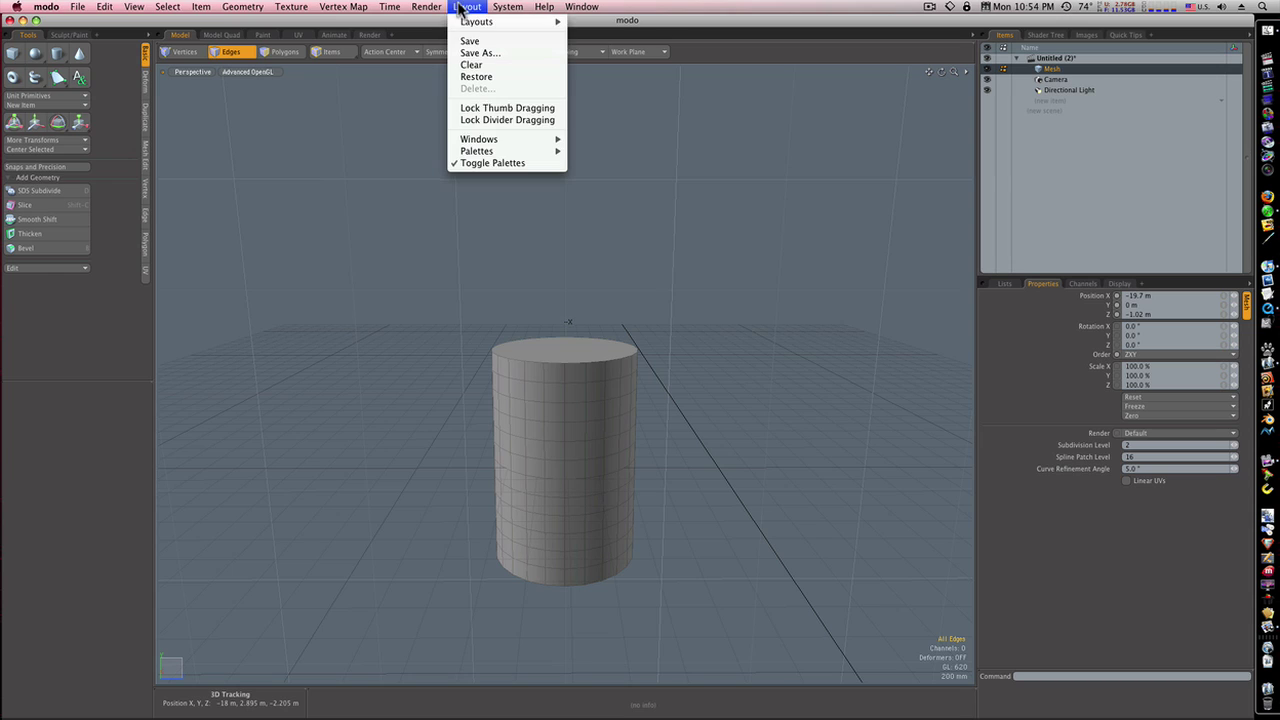
mouse_move(469, 24)
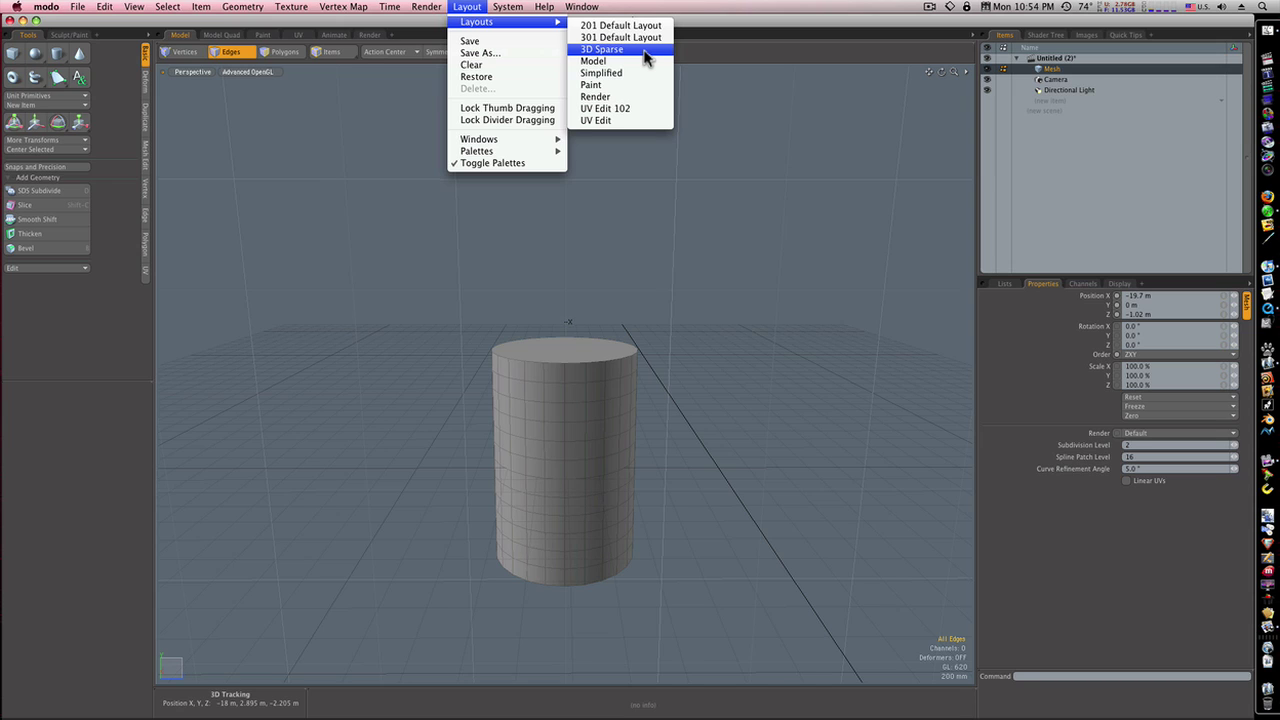
left_click(459, 6)
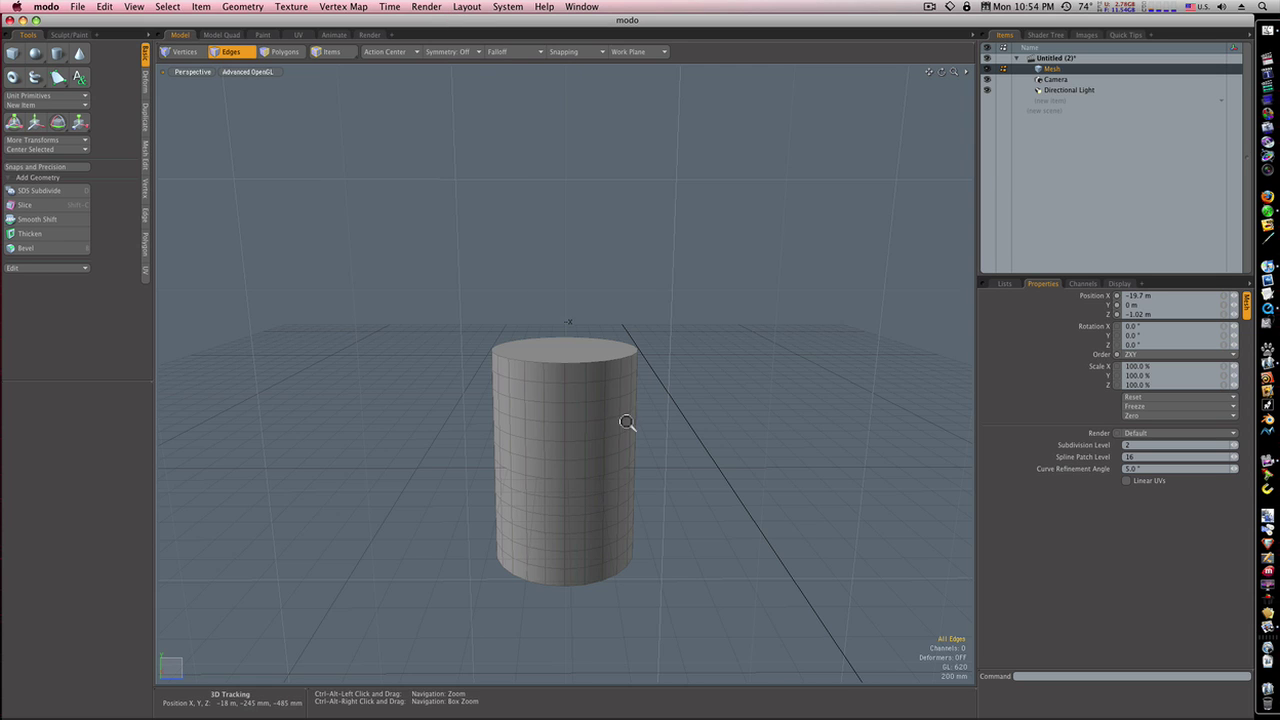
Select all connected polygons of the cylinder in polygon selection mode
left_click_drag(627, 423, 551, 420, "ctrl+alt")
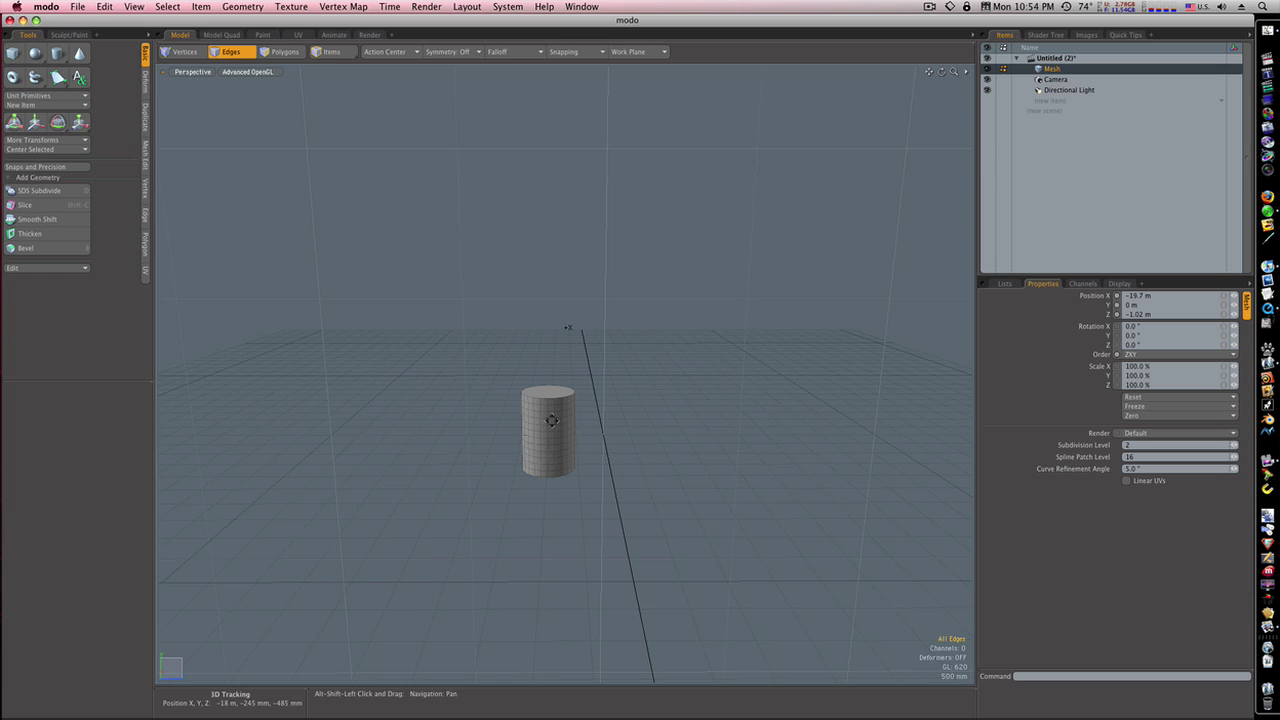
left_click(553, 416)
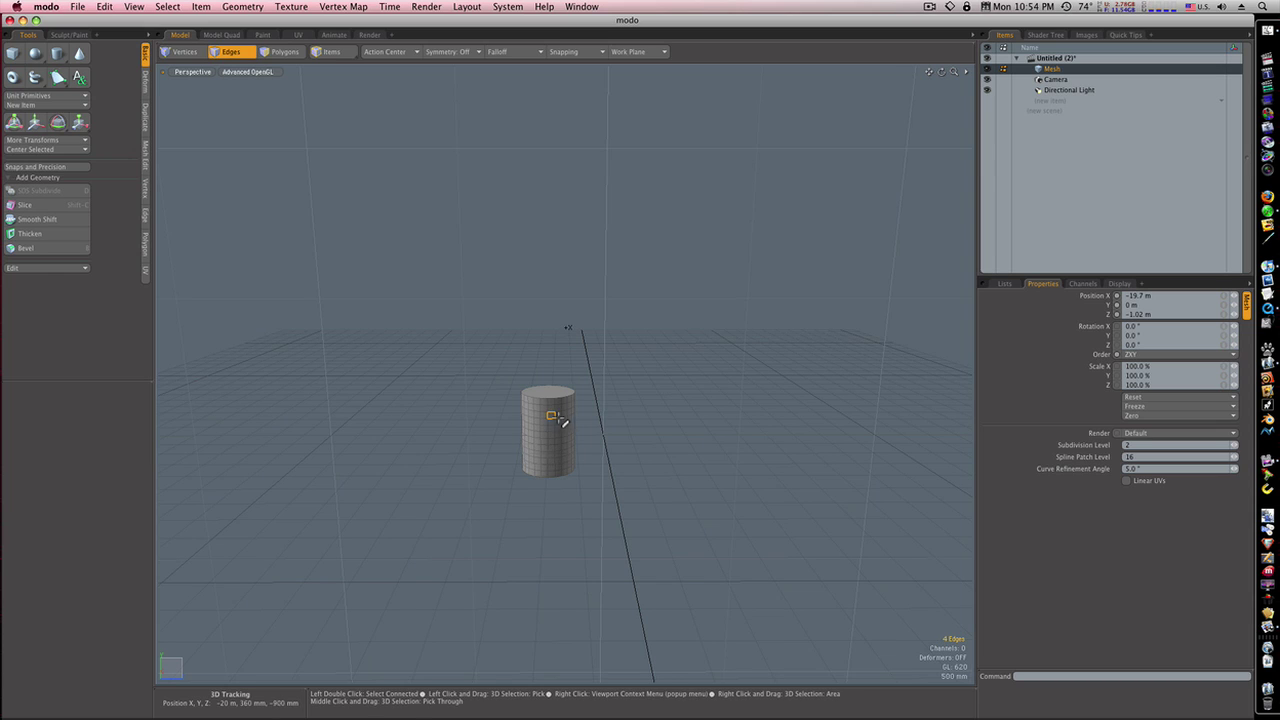
left_click(284, 51)
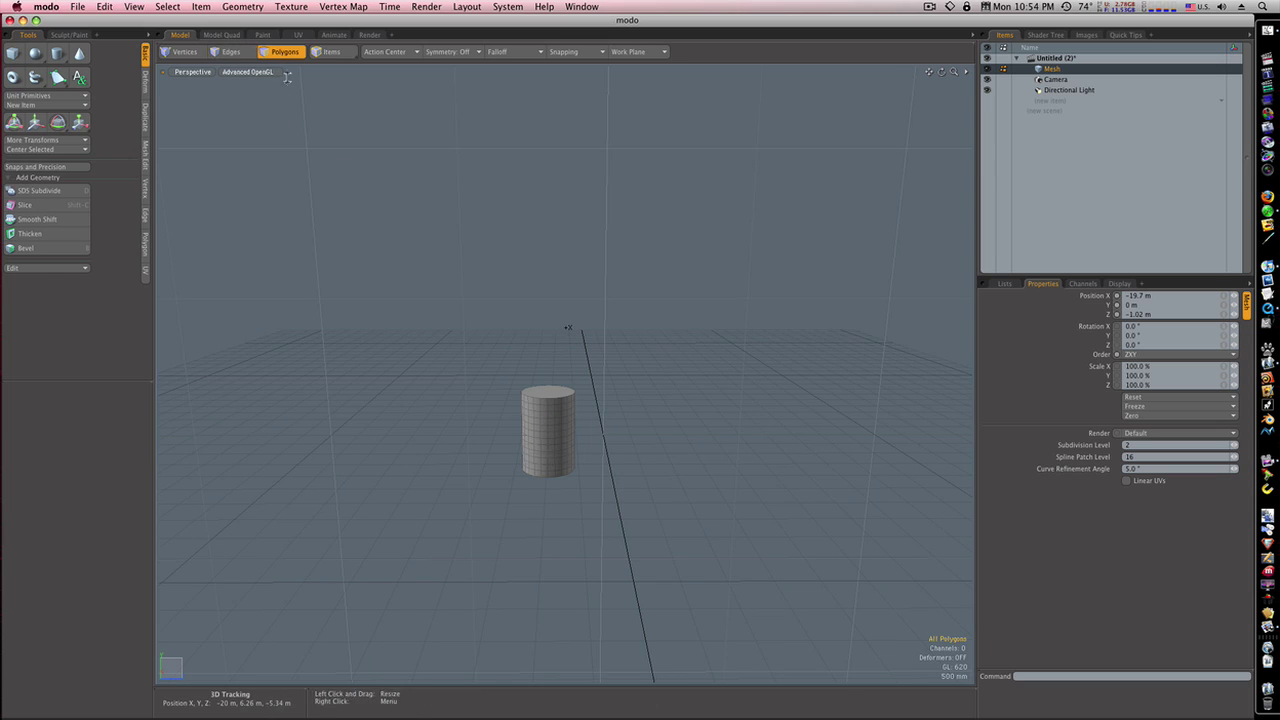
double_click(545, 432)
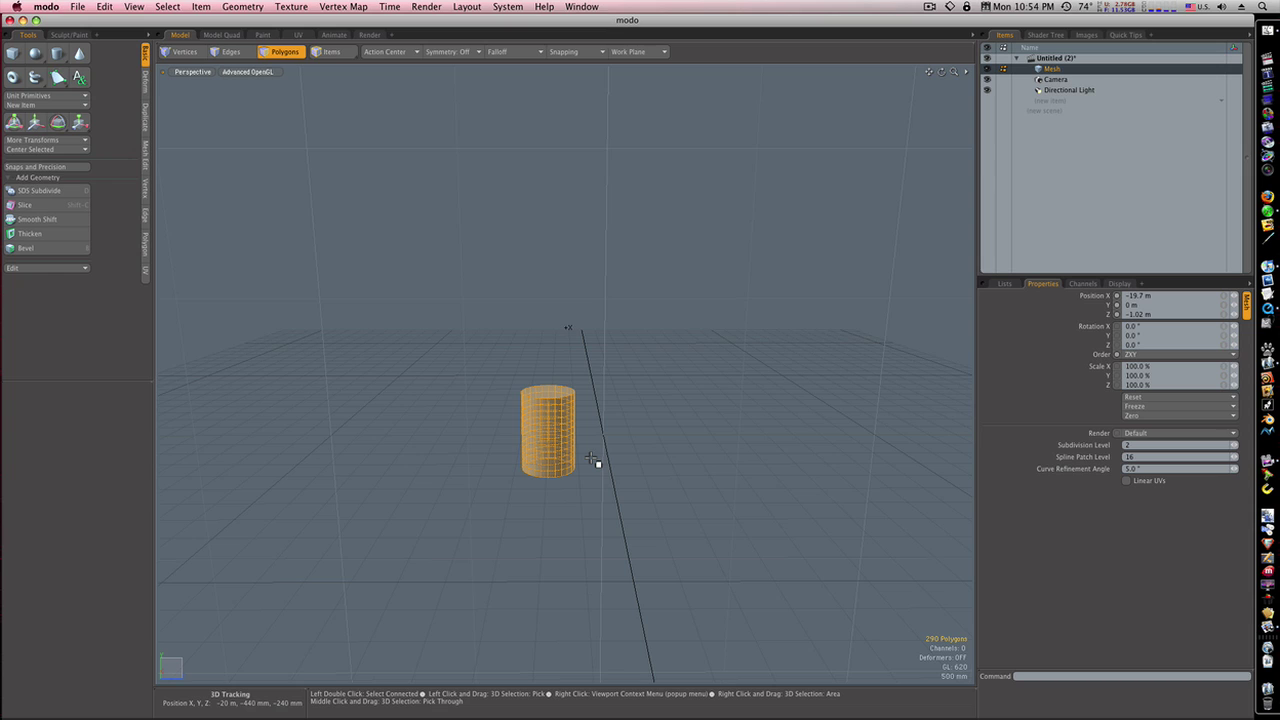
Stretch the selected cylinder polygons into a tall column by scaling them along Y to about 1274.5%, and drop the tool
key("y")
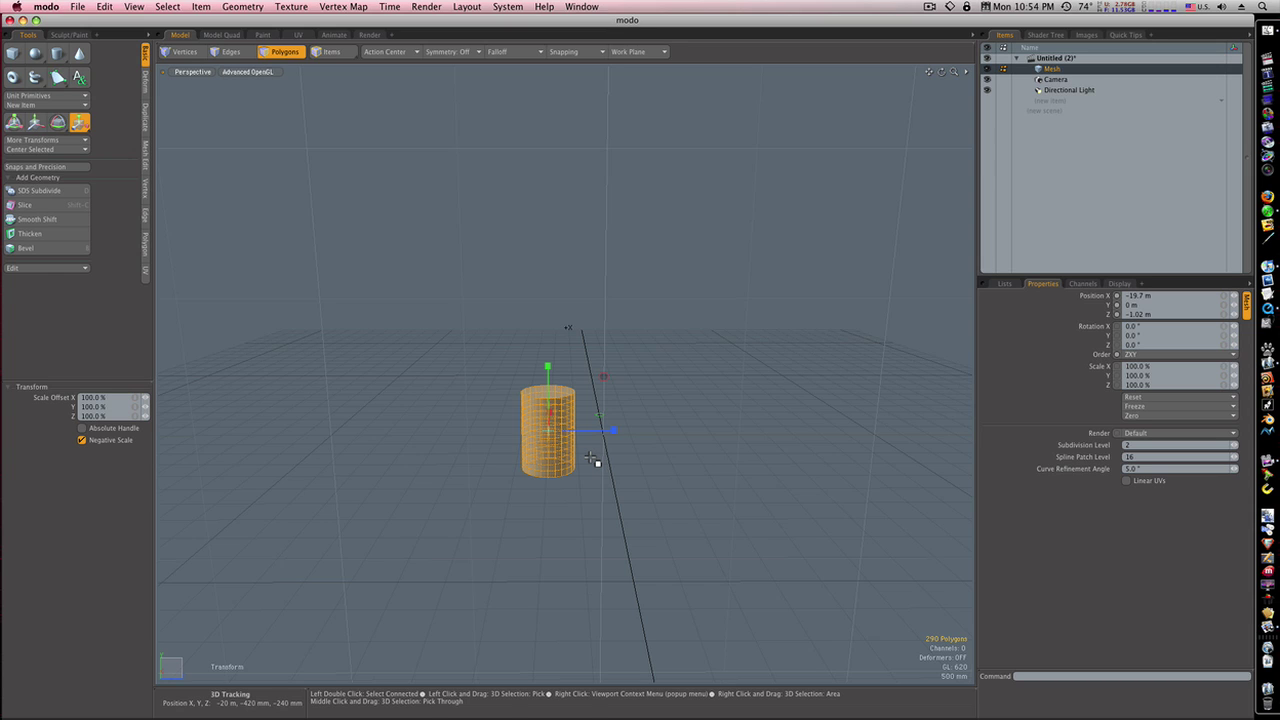
left_click_drag(548, 366, 547, 22)
left_click_drag(631, 500, 583, 486, "ctrl+alt")
key("3")
key("t")
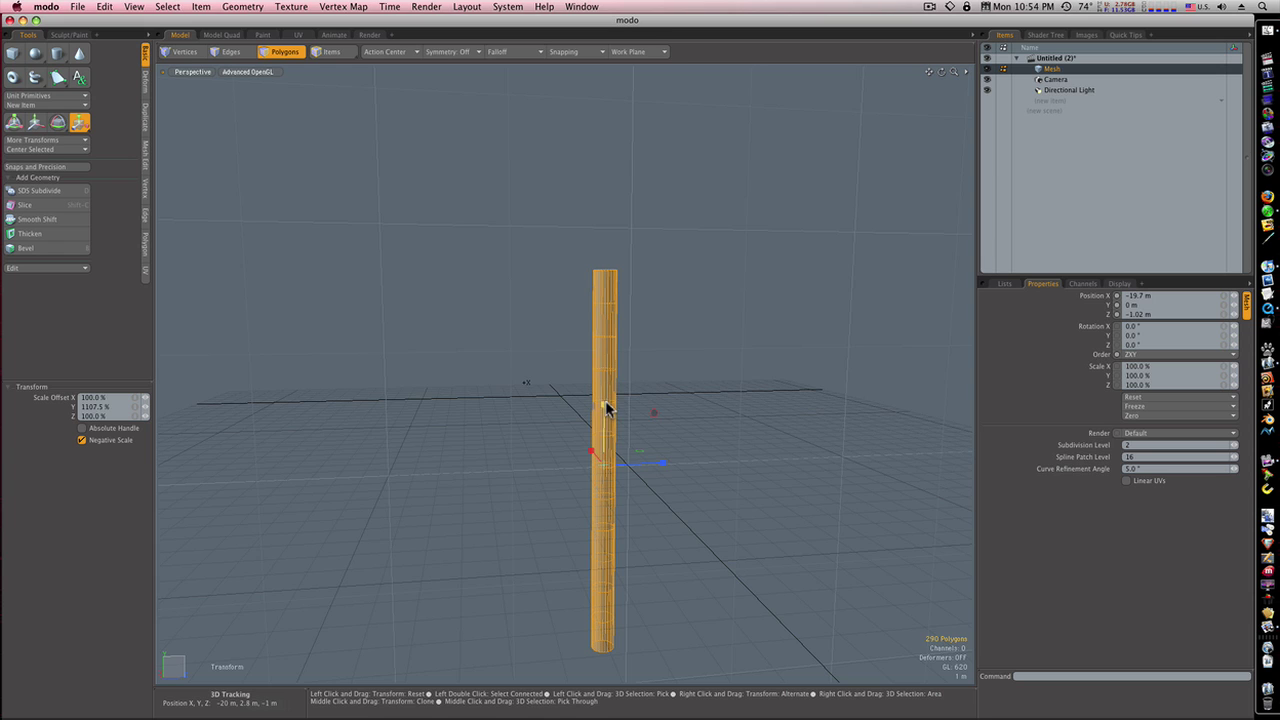
left_click_drag(607, 407, 604, 362)
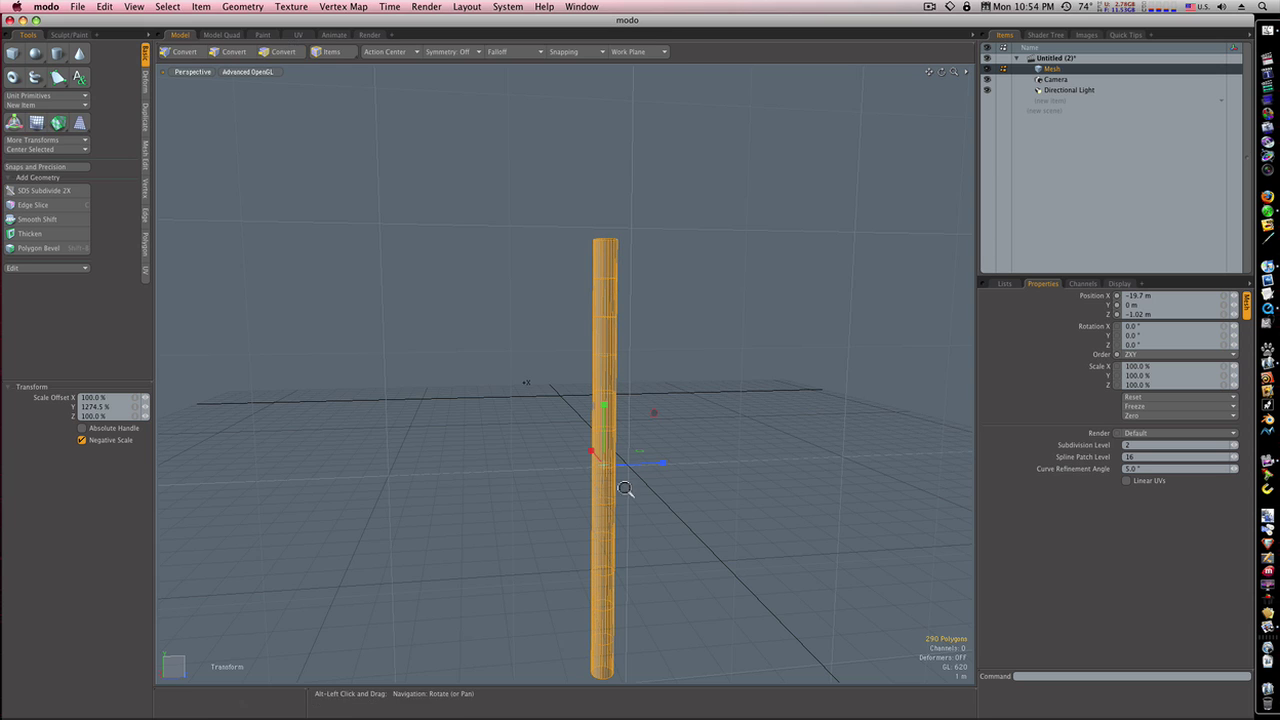
left_click_drag(626, 489, 609, 491, "ctrl+alt")
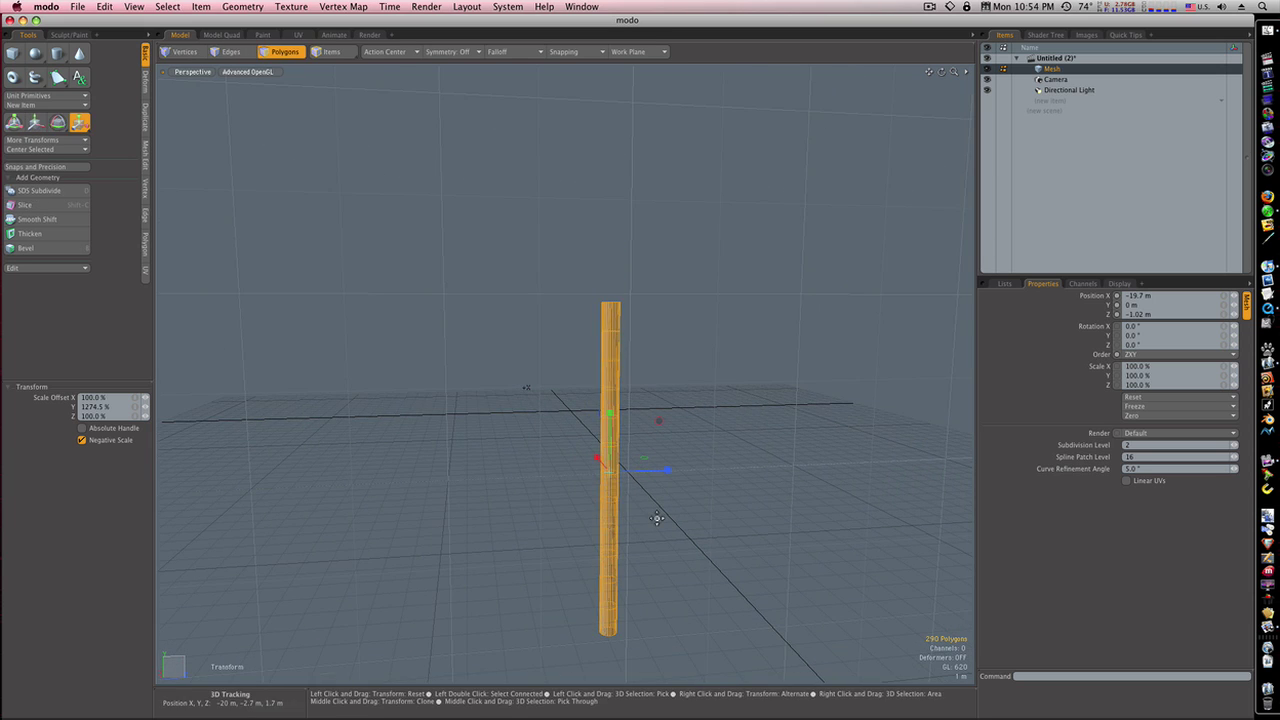
left_click(656, 516)
key("q")
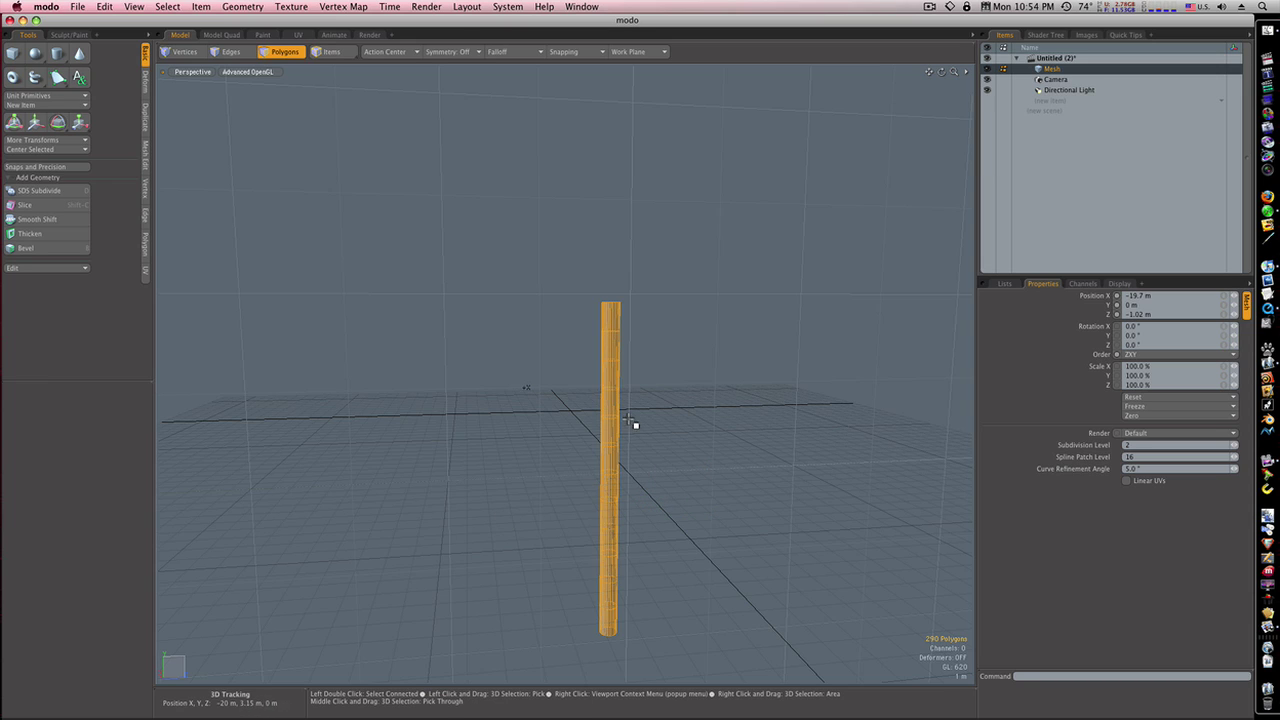
Select only the two end-cap polygons of the column, at its top and its base
key("1")
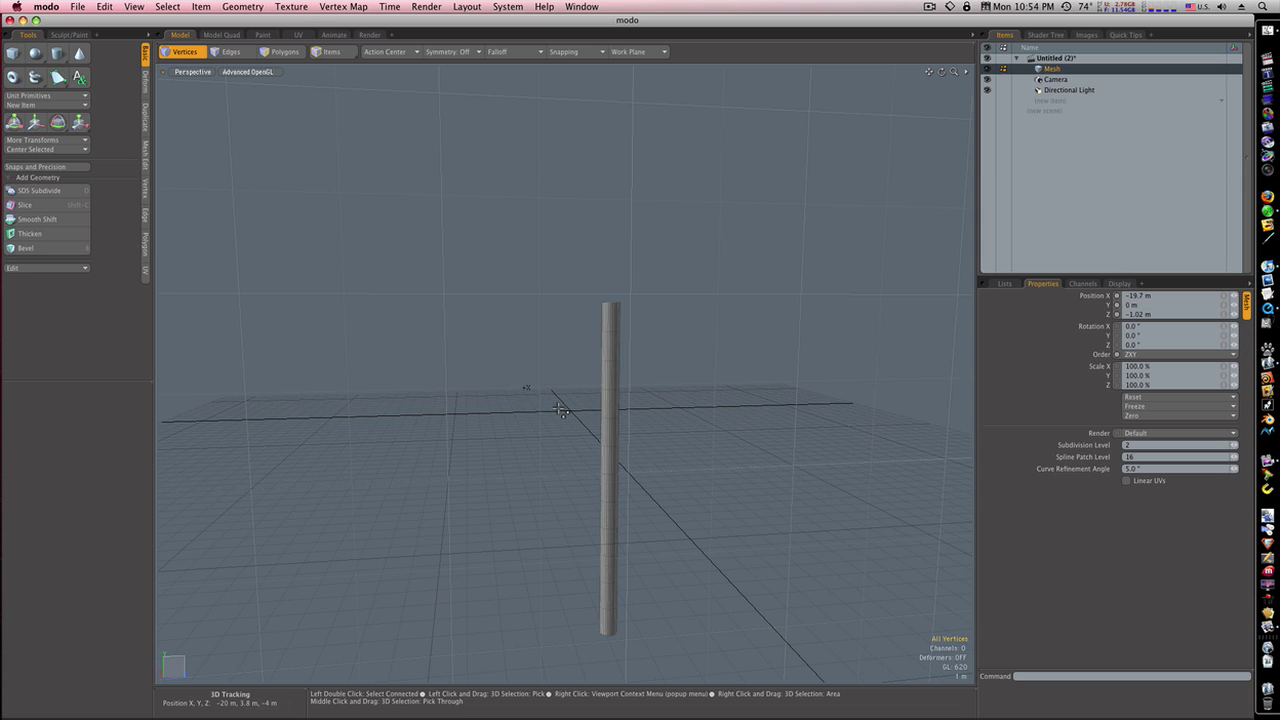
left_click_drag(646, 423, 620, 486, "alt")
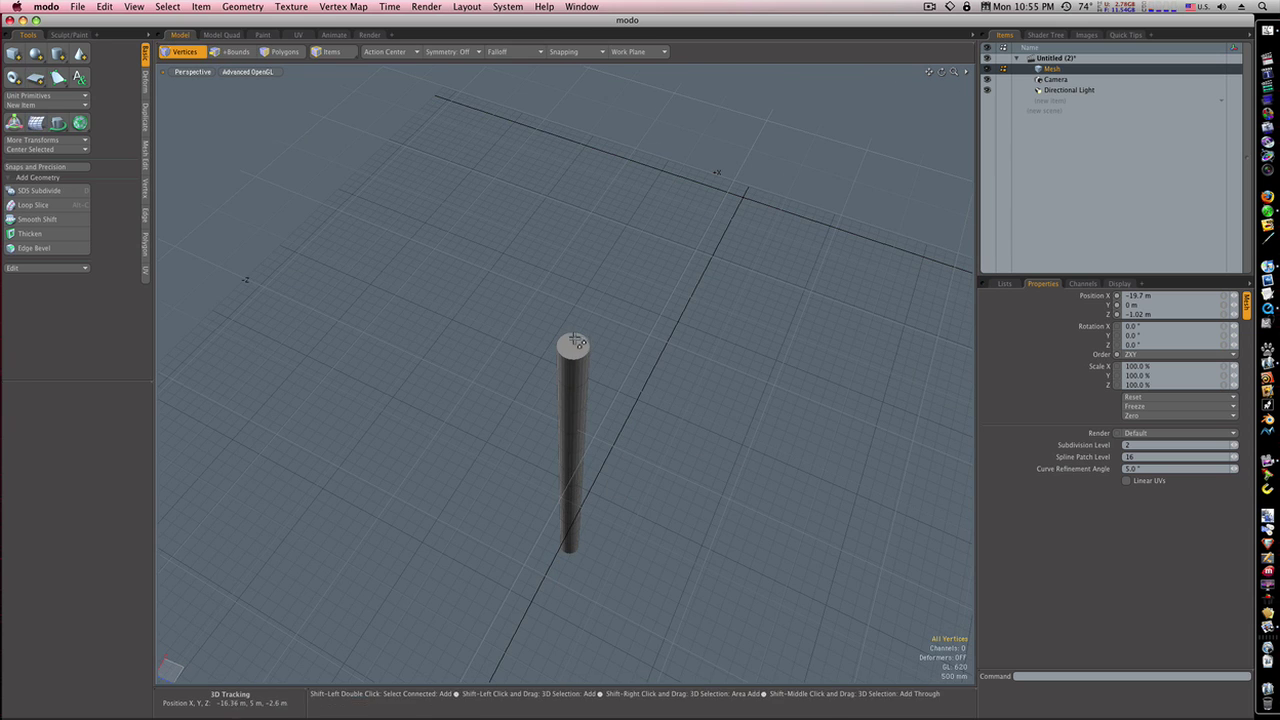
left_click(281, 52)
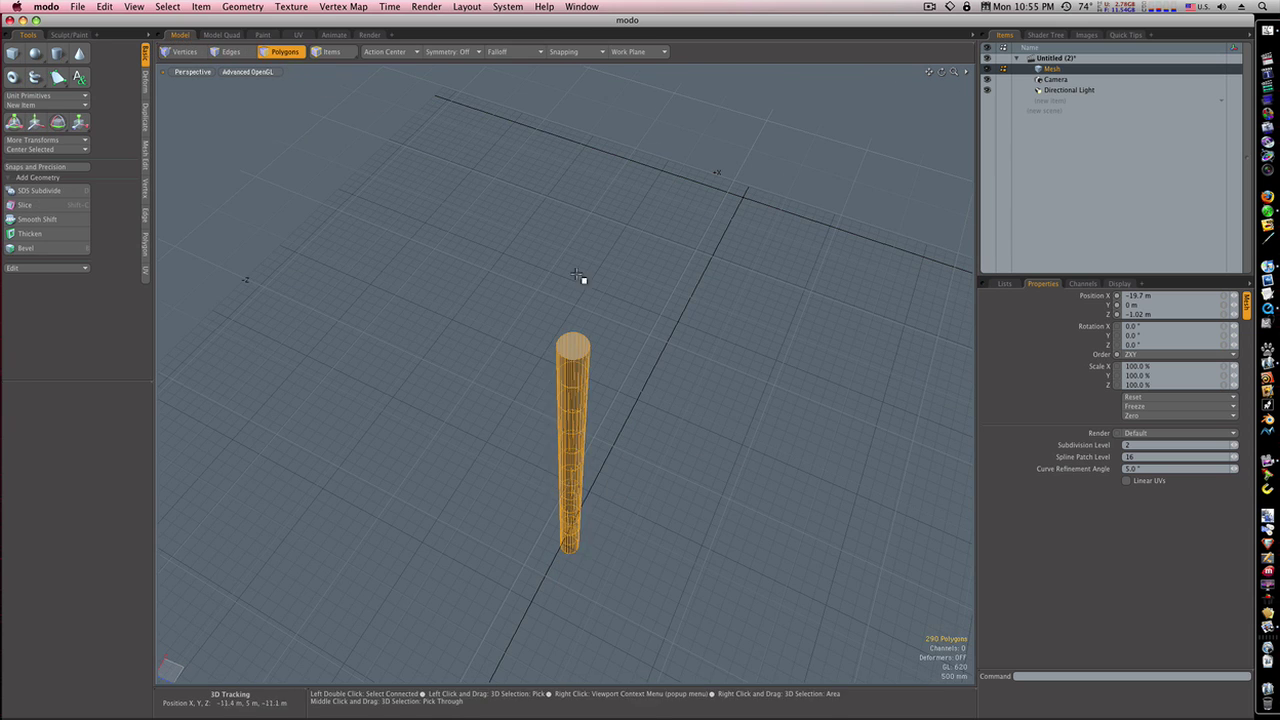
left_click(582, 350)
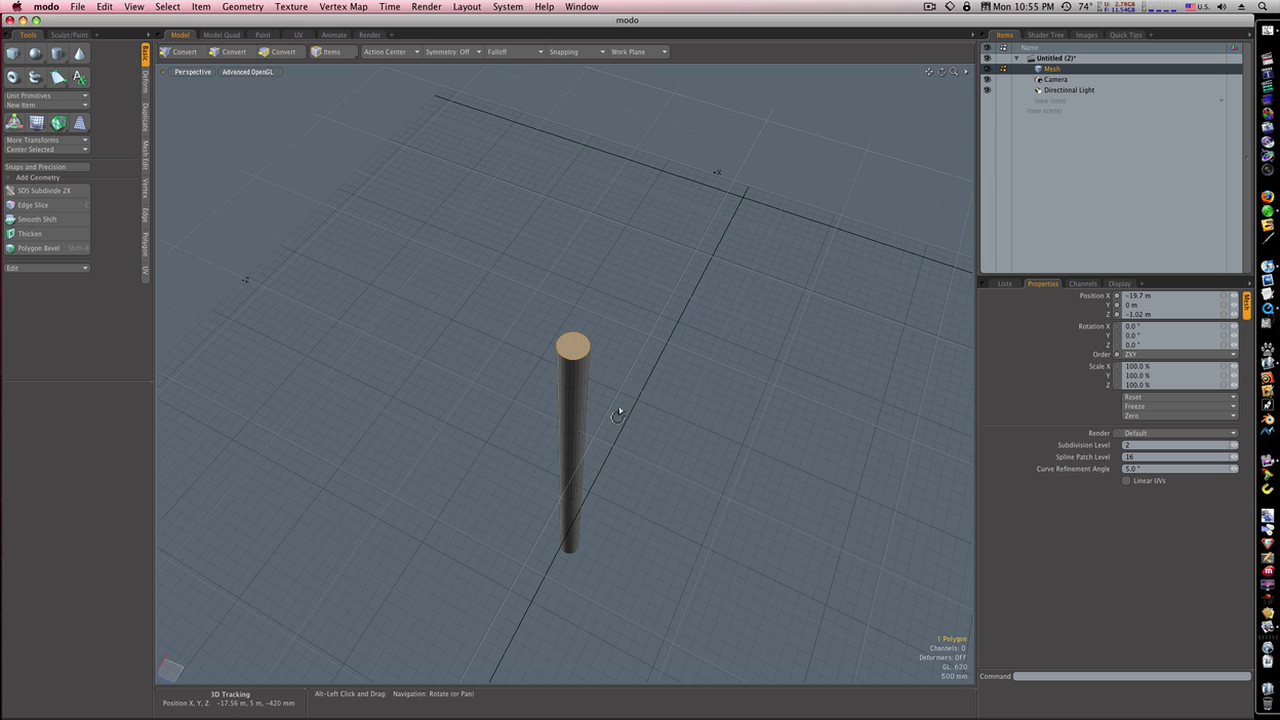
left_click_drag(618, 414, 654, 463, "alt")
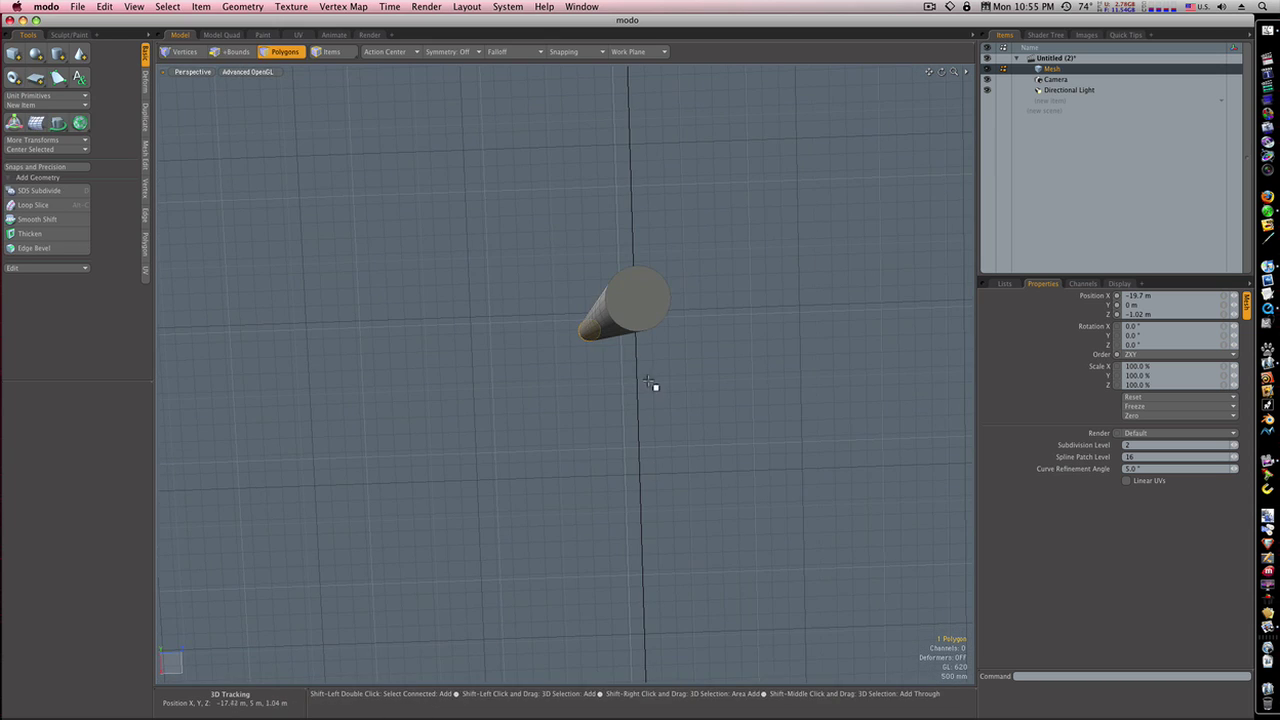
left_click(640, 289, "shift")
left_click_drag(666, 266, 640, 371, "alt")
Bevel the column's two end-cap polygons with an inset of about 152 mm and no shift
key("b")
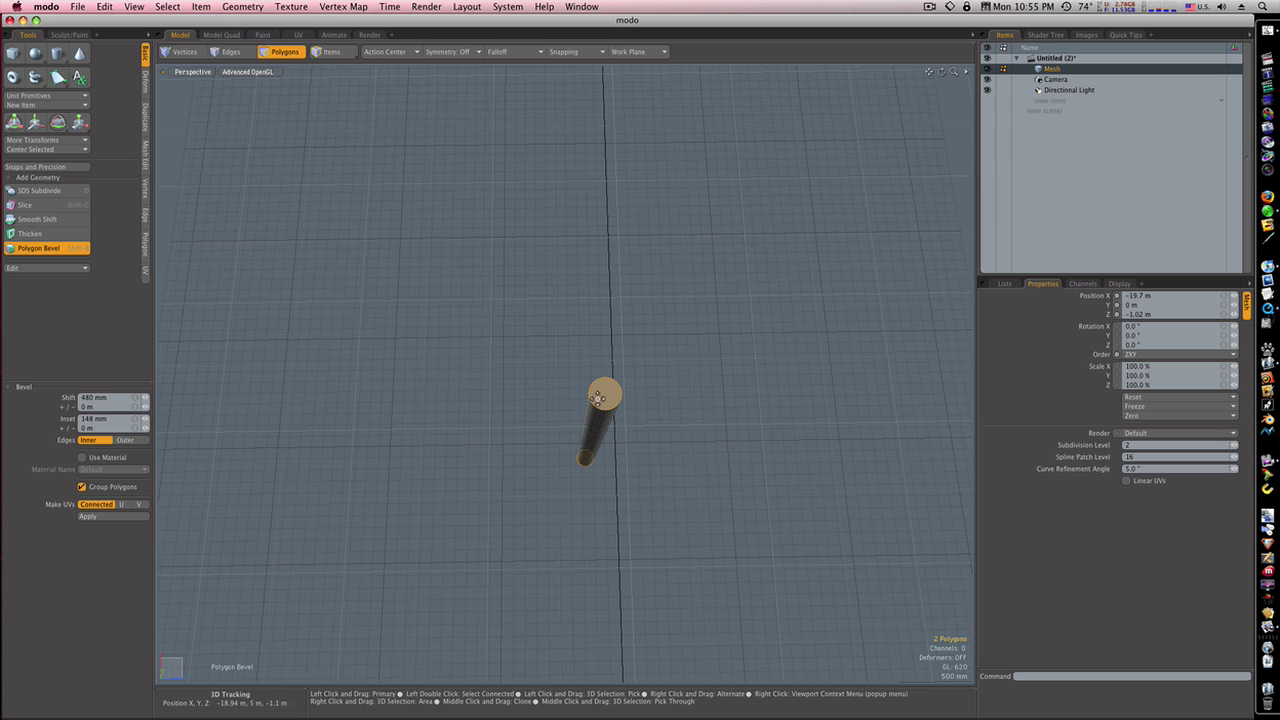
left_click(600, 392)
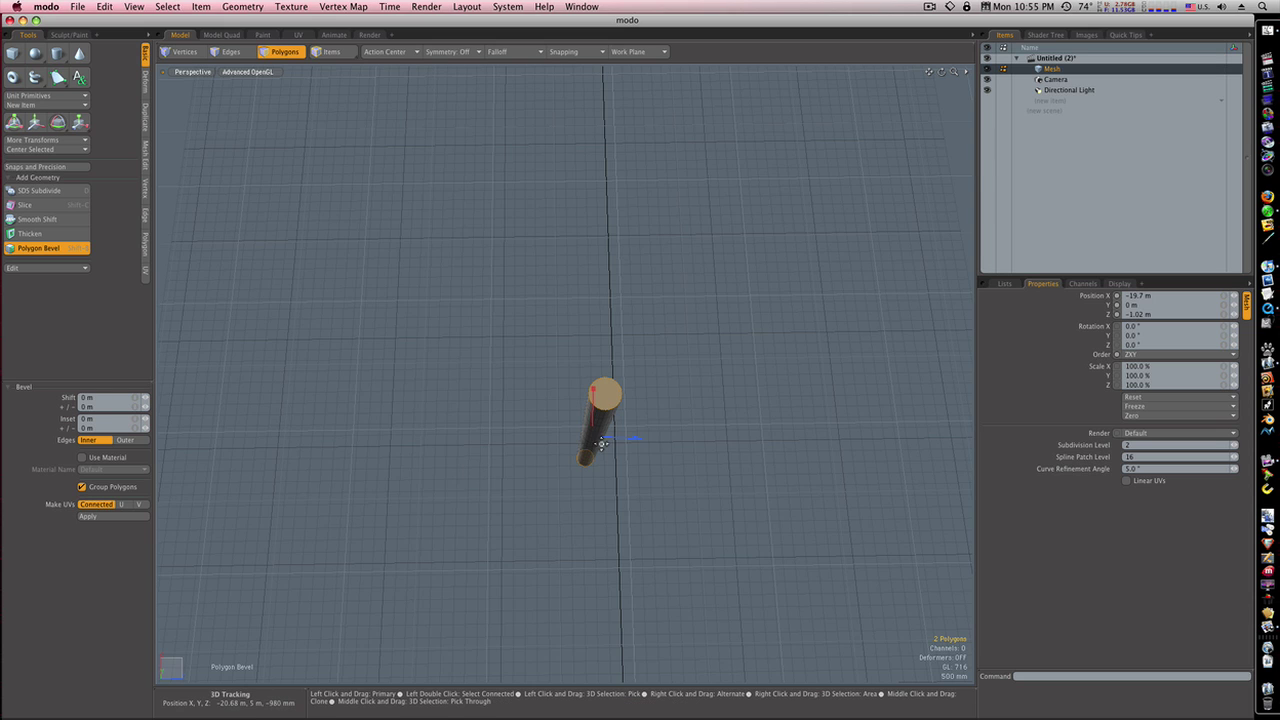
key("alt")
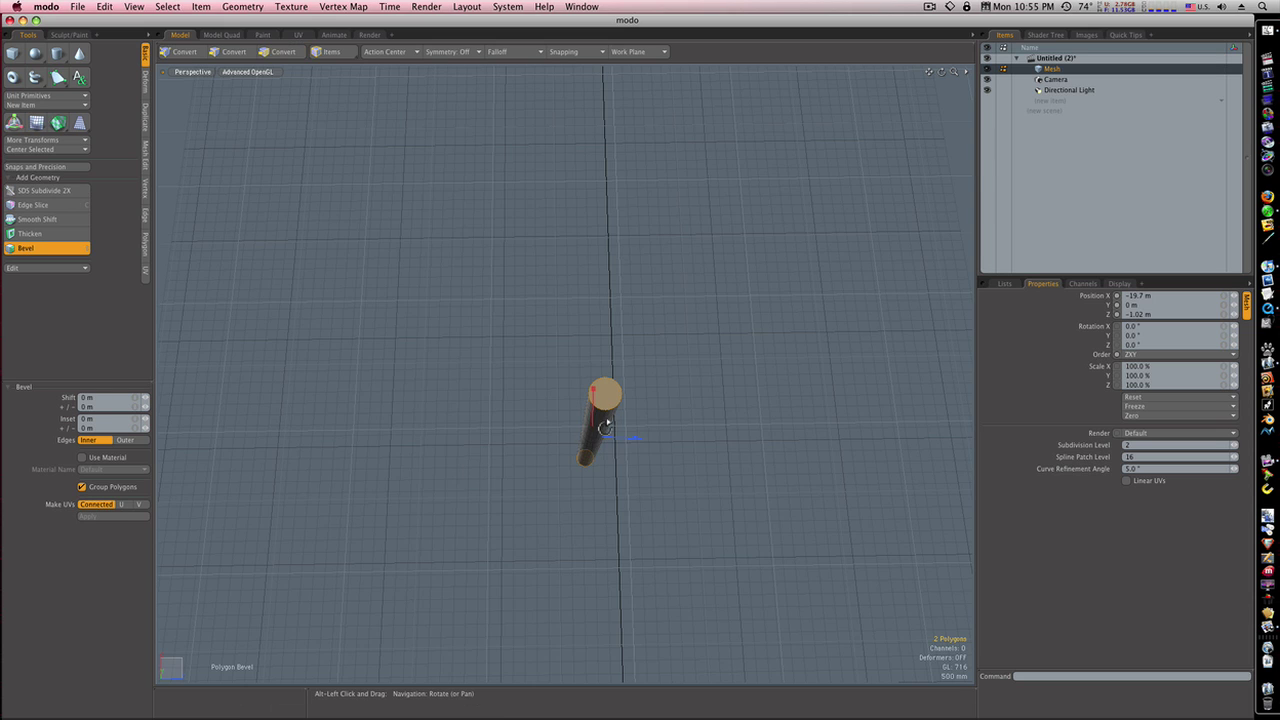
left_click_drag(618, 441, 563, 418, "alt")
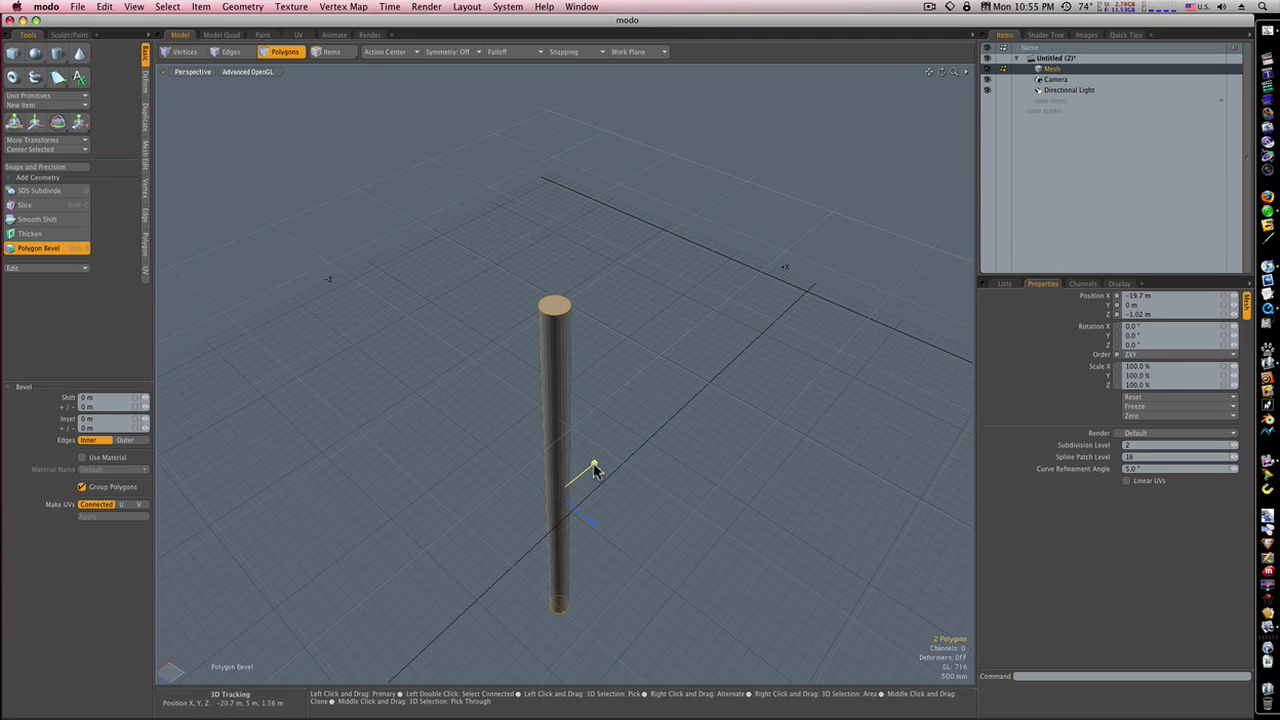
left_click_drag(594, 470, 583, 478)
left_click_drag(545, 305, 591, 330, "ctrl+alt")
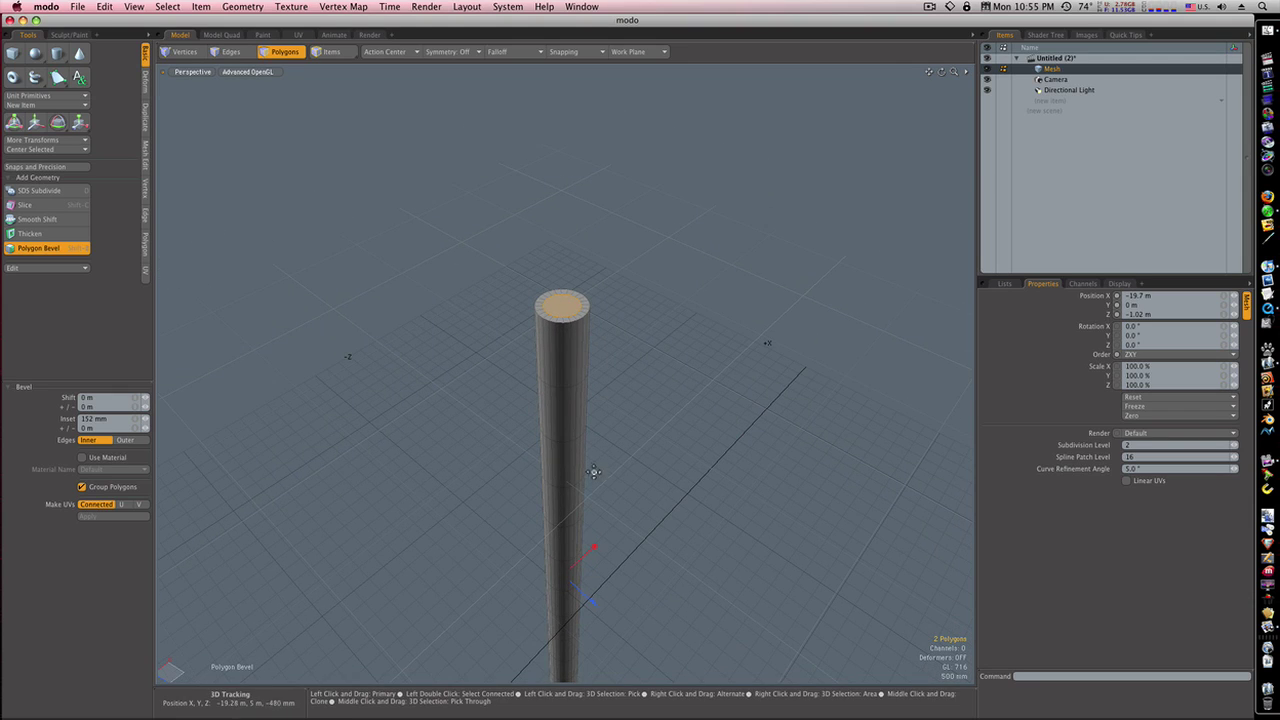
Move the two inset end-cap polygons 400 mm along Y, drop the tool and clear the polygon selection
key("w")
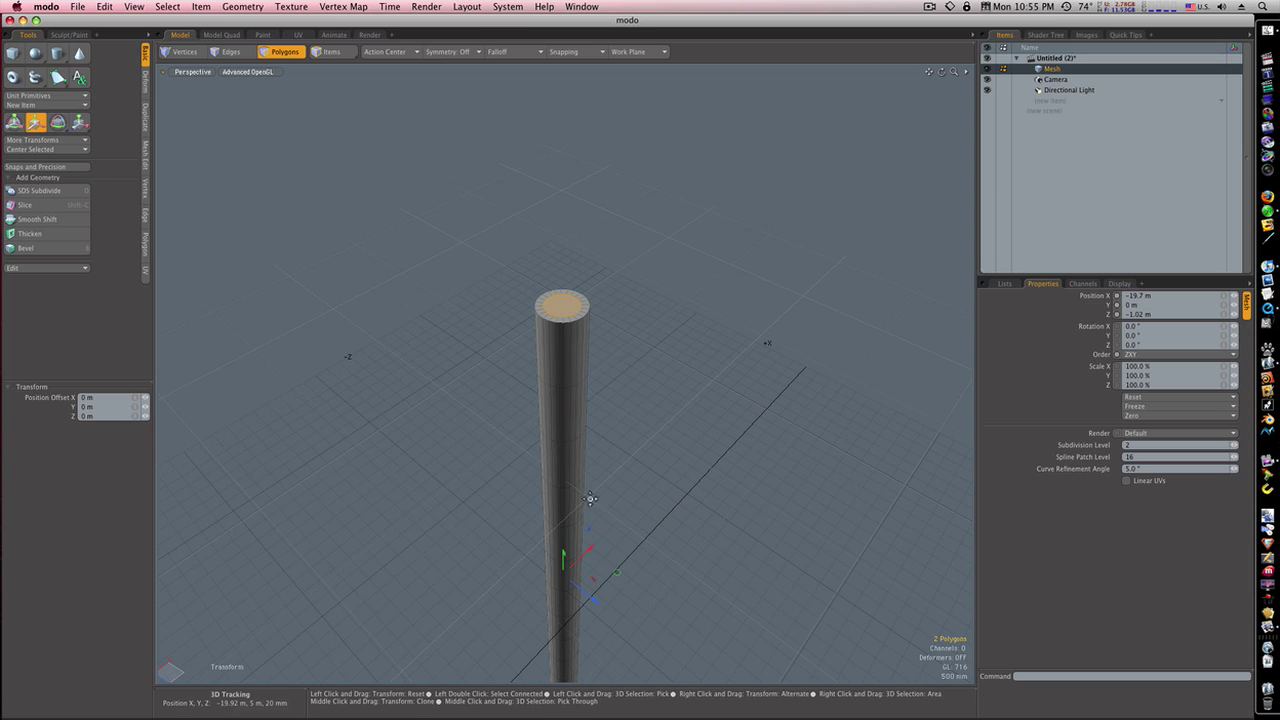
left_click_drag(563, 550, 563, 545)
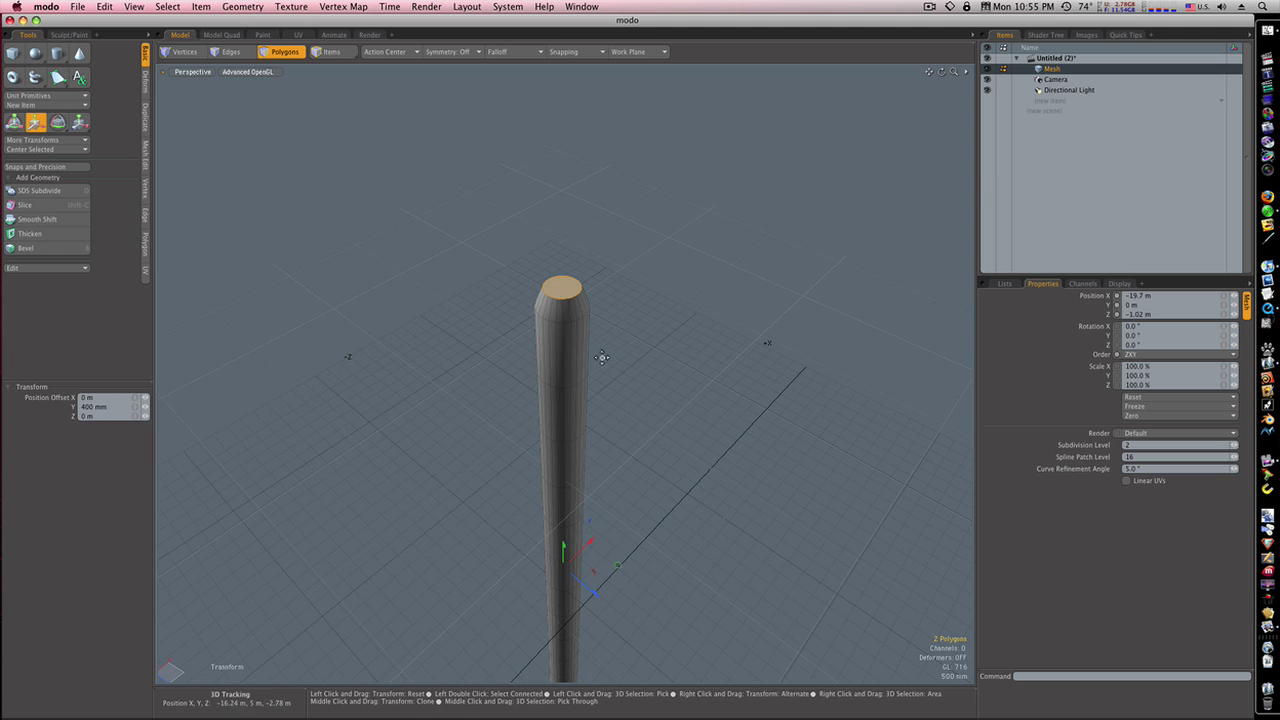
left_click_drag(602, 357, 603, 443, "alt")
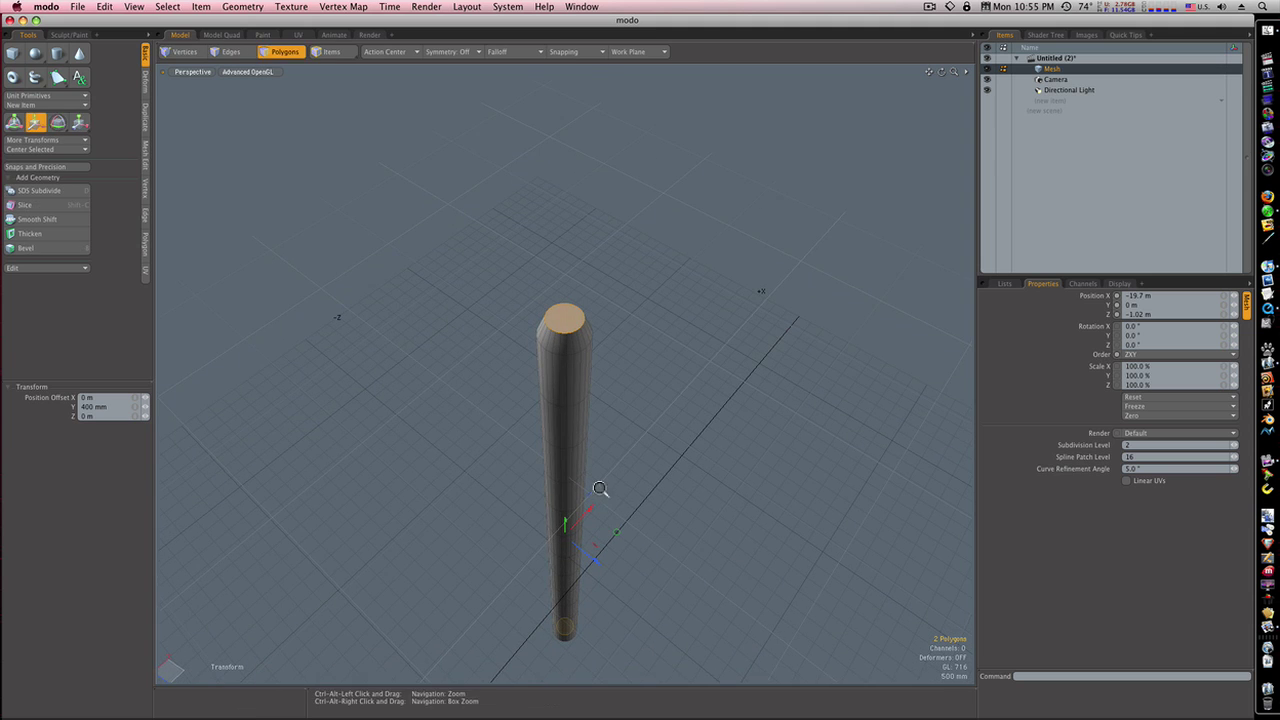
left_click_drag(575, 556, 603, 426, "alt")
left_click_drag(611, 604, 643, 529, "alt")
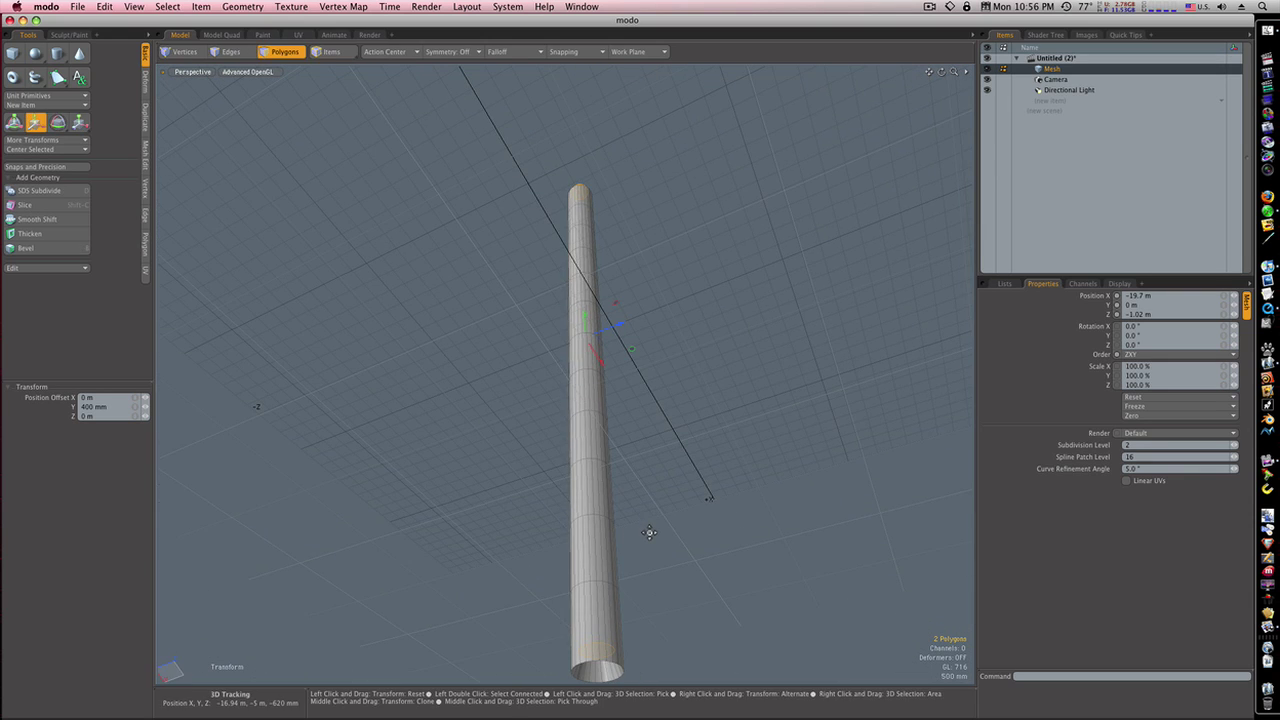
left_click(650, 535)
key("Escape")
key("Escape")
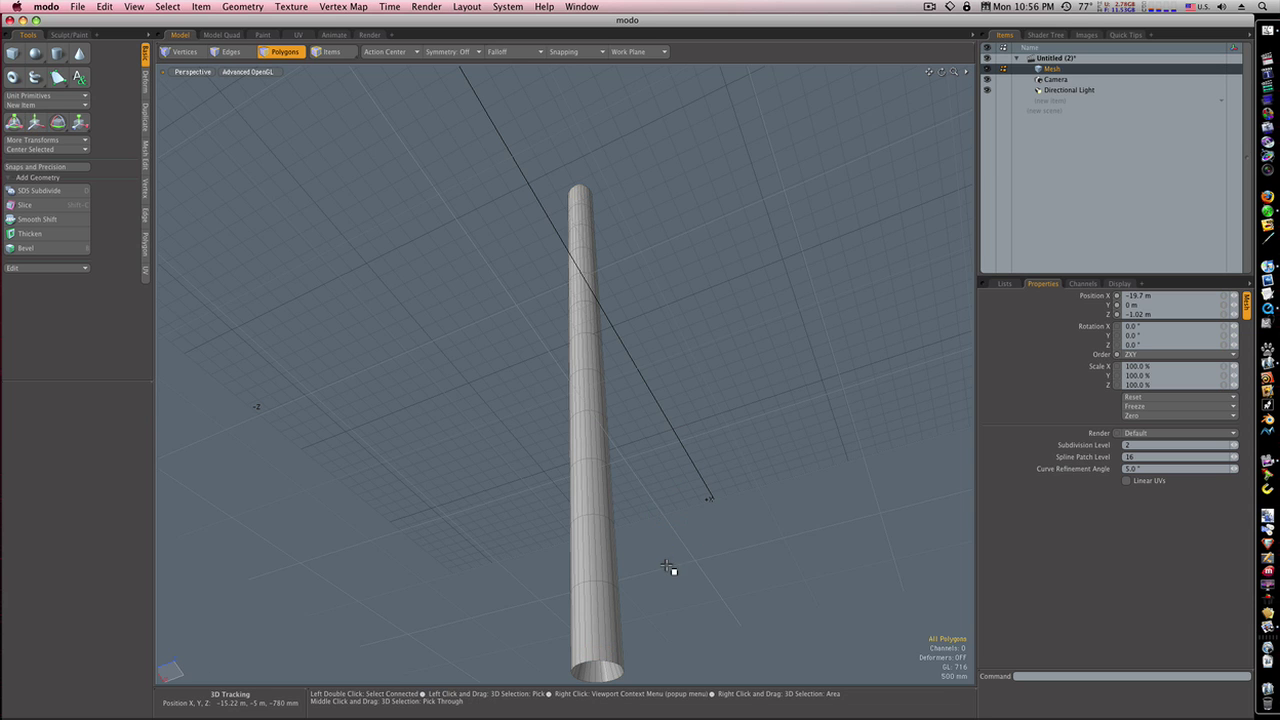
Move only the column's bottom cap polygon -900 mm along Y to taper that end, and drop the tool and the selection
left_click_drag(656, 580, 604, 422, "alt")
left_click(543, 449)
left_click_drag(606, 345, 566, 580, "alt")
key("w")
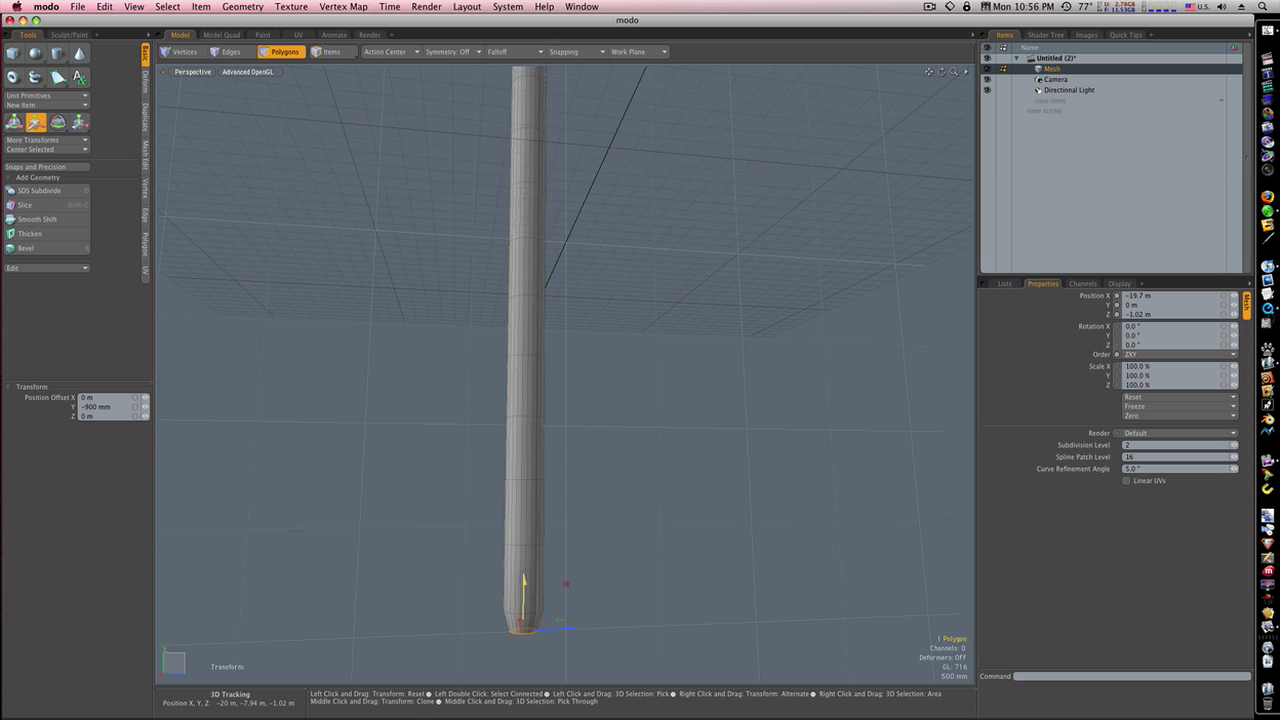
left_click_drag(574, 531, 606, 186, "alt")
left_click_drag(524, 293, 617, 283, "alt")
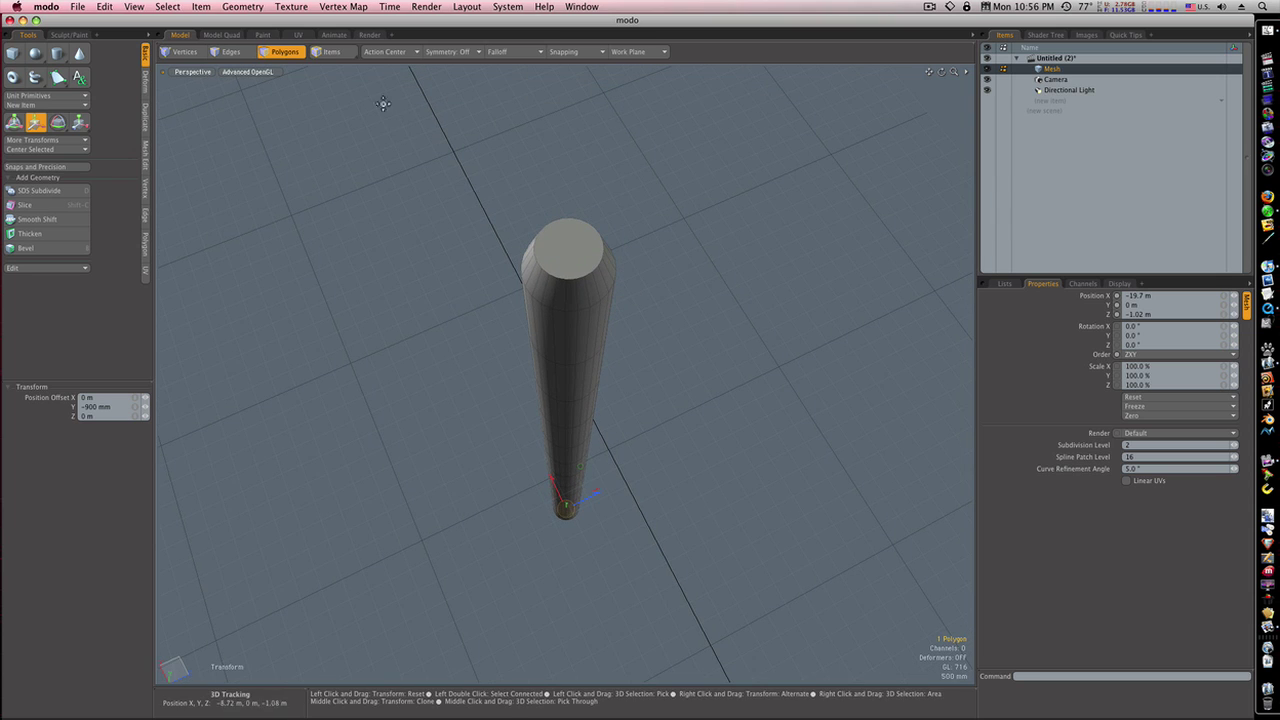
left_click(272, 52)
left_click(439, 249)
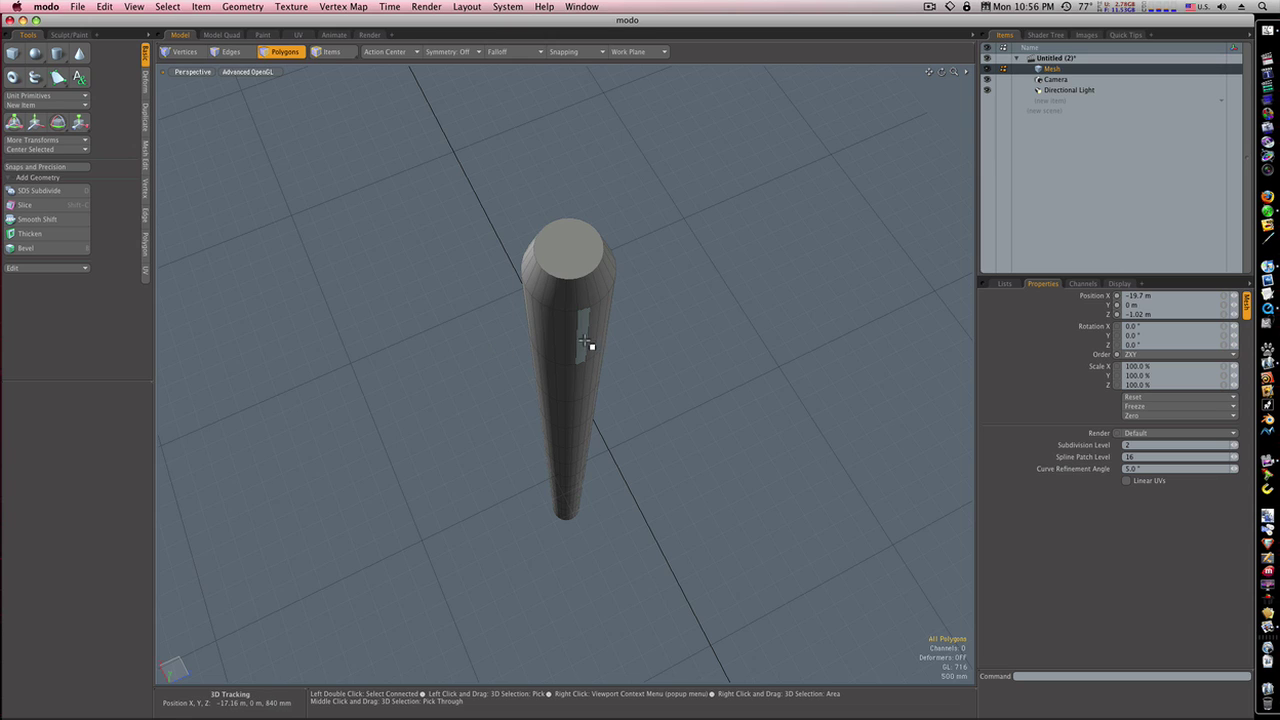
Select a lengthwise polygon loop running over the column's side and caps, and add a second loop beside it with a gap between
left_click_drag(572, 303, 574, 317)
key("l")
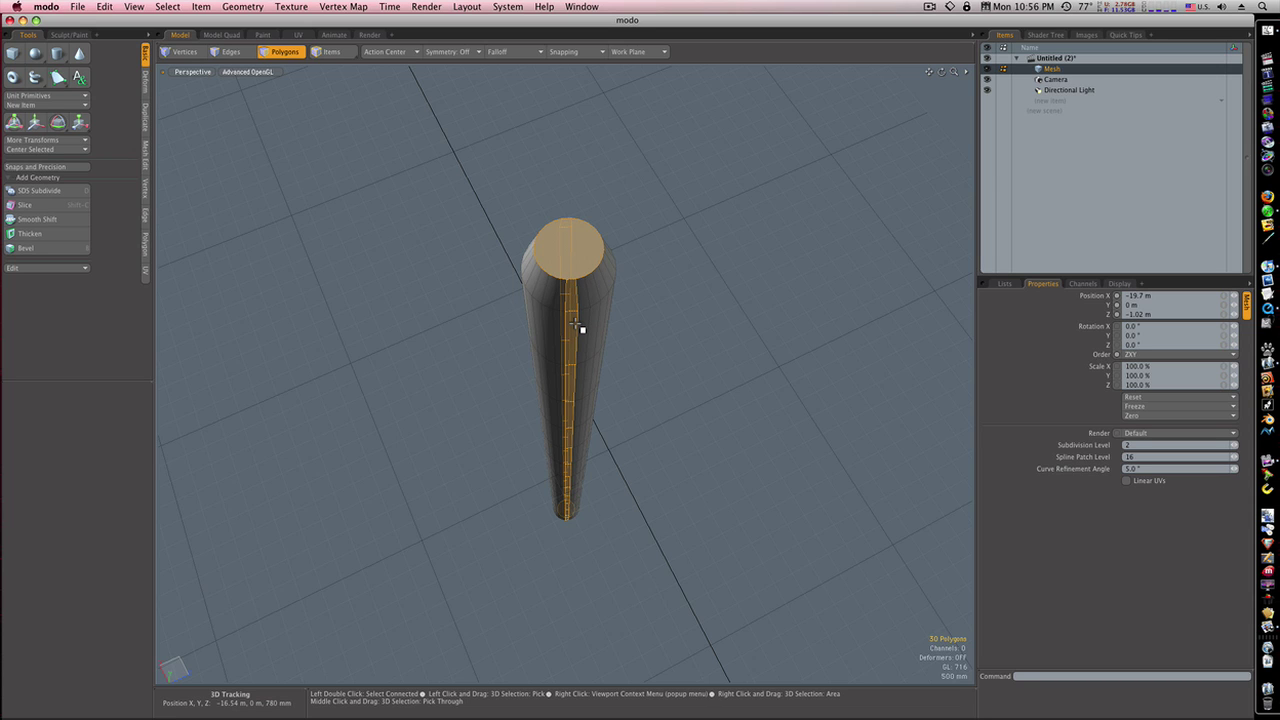
mouse_move(577, 333)
left_mouse_down("alt")
mouse_move(729, 337)
mouse_move(589, 331)
left_mouse_up("alt")
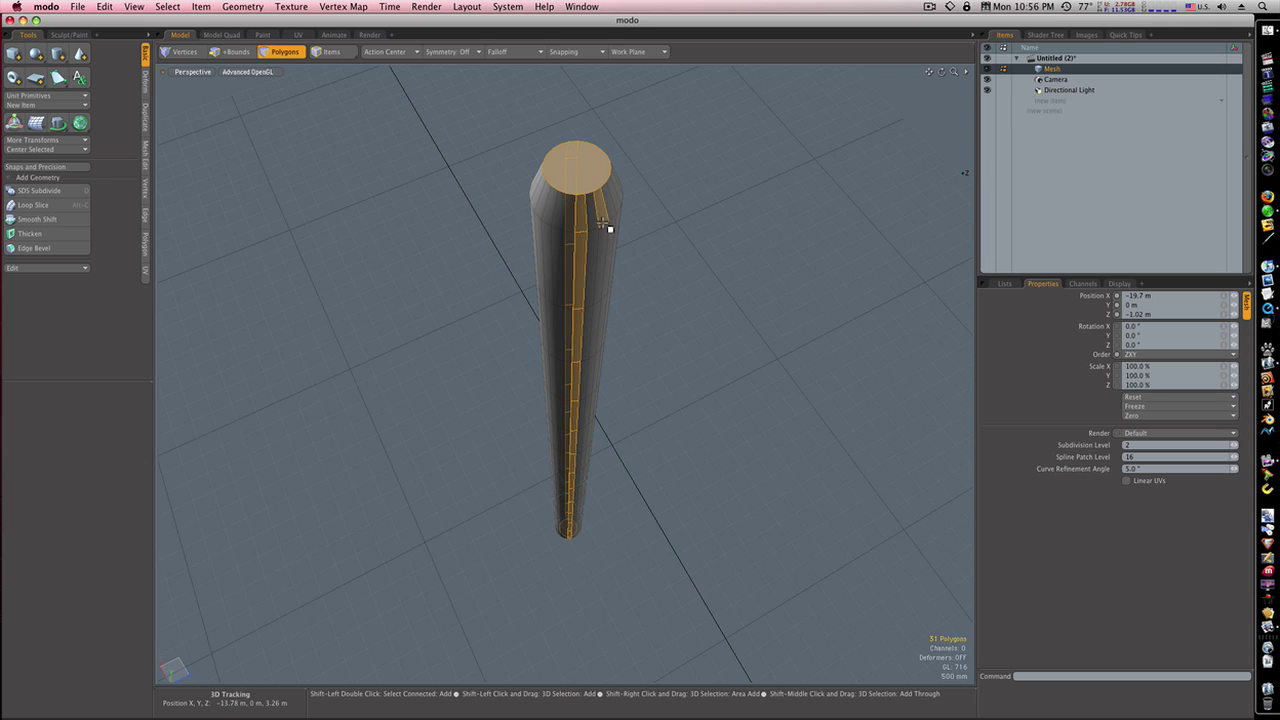
left_click_drag(600, 224, 601, 233, "shift")
key("l")
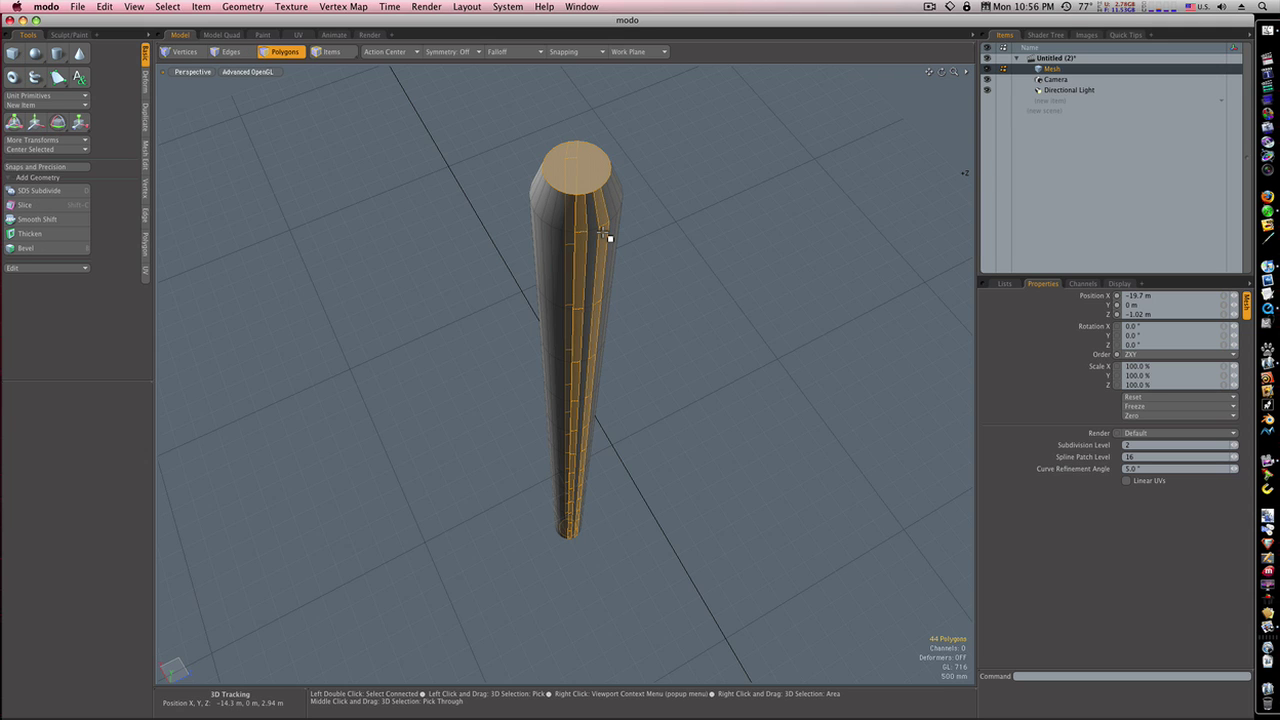
Extend the selection with a third and a fourth lengthwise polygon loop further around the column
left_click_drag(650, 229, 639, 239, "alt")
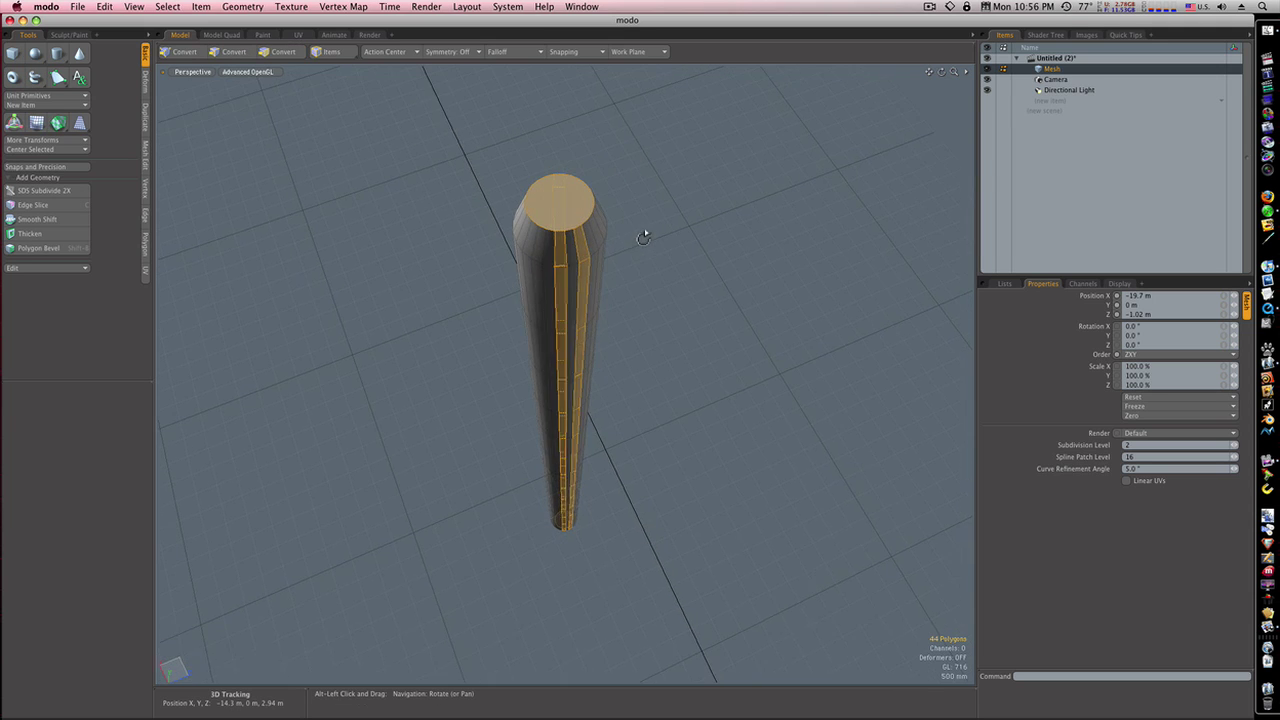
key("shift")
left_click(596, 261, "shift")
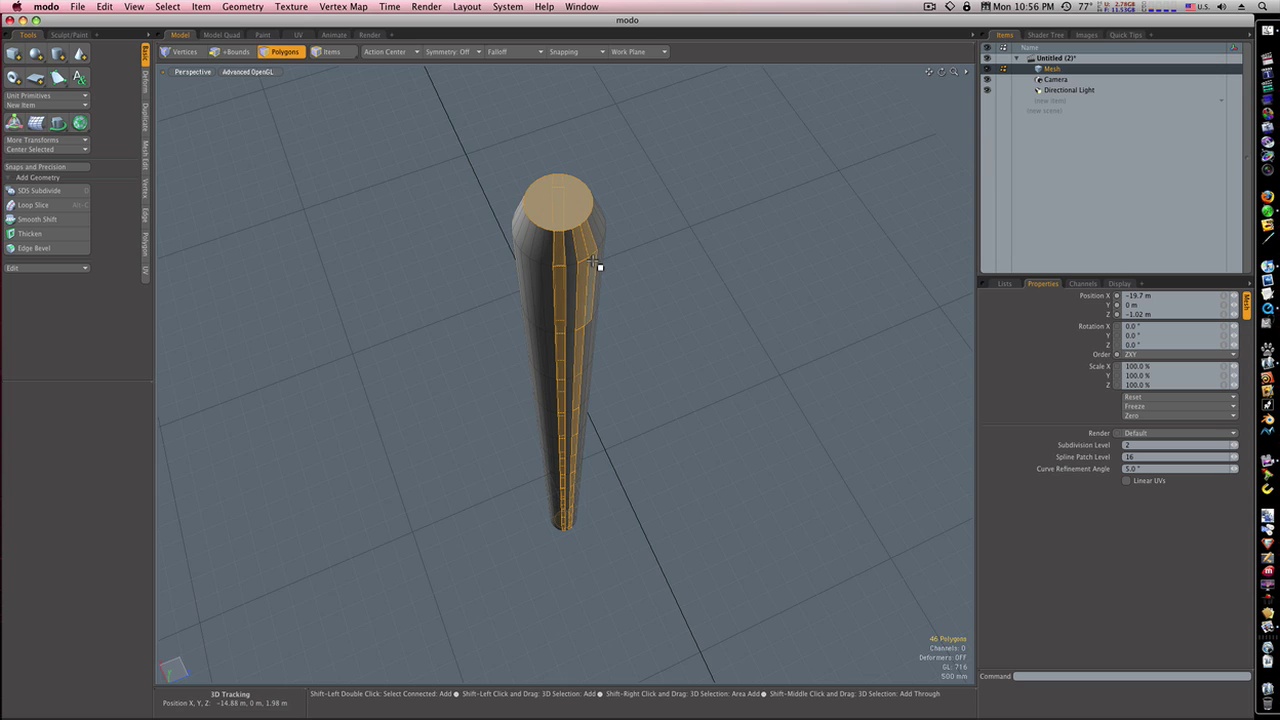
key("l")
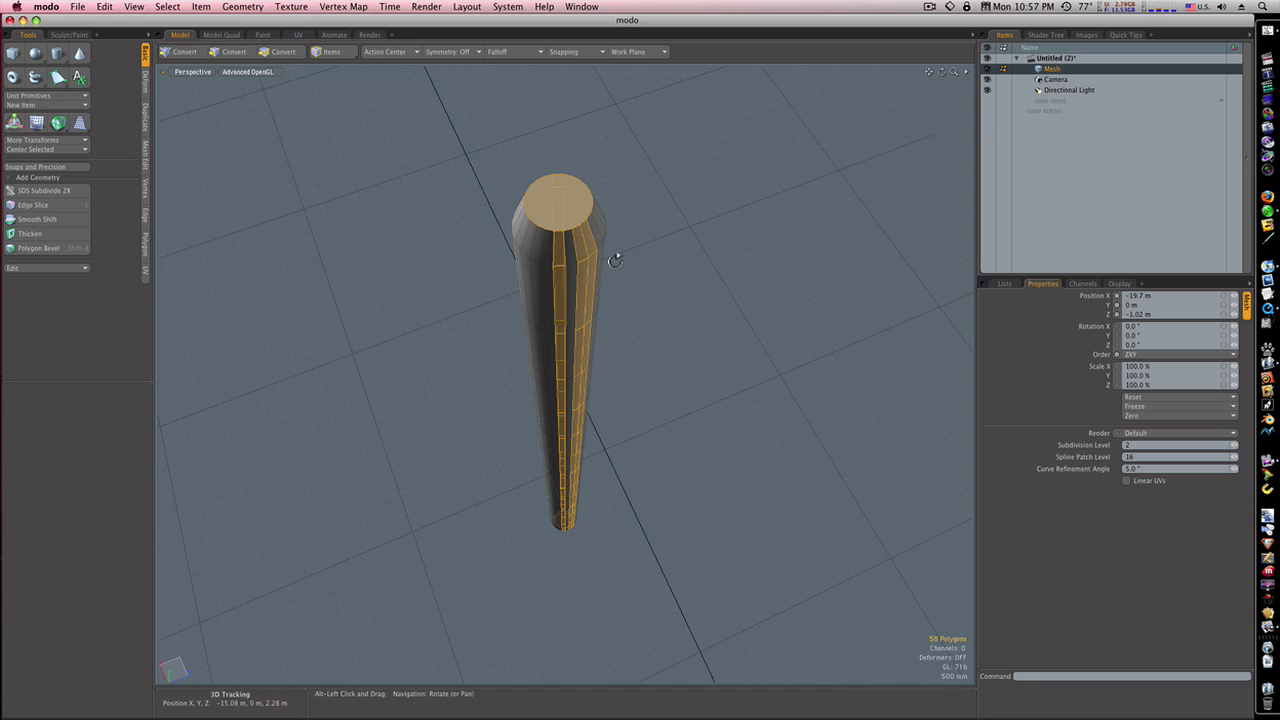
left_click_drag(617, 257, 565, 253, "alt")
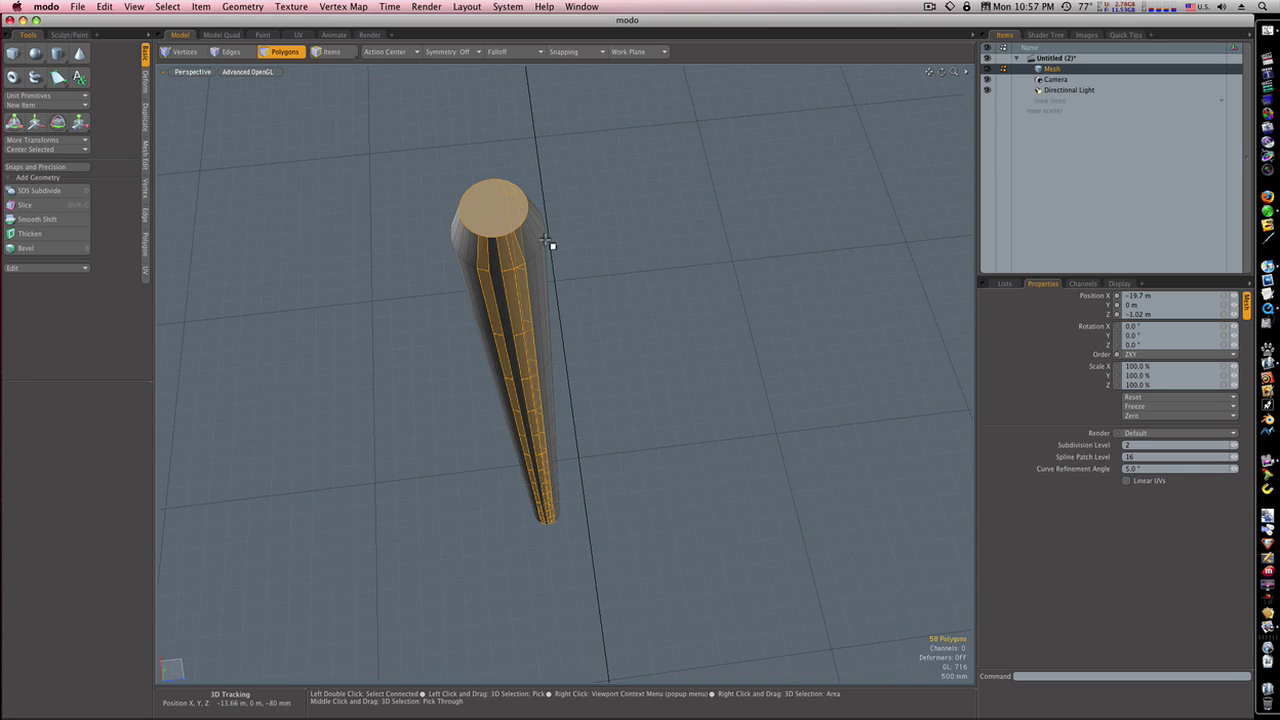
key("shift")
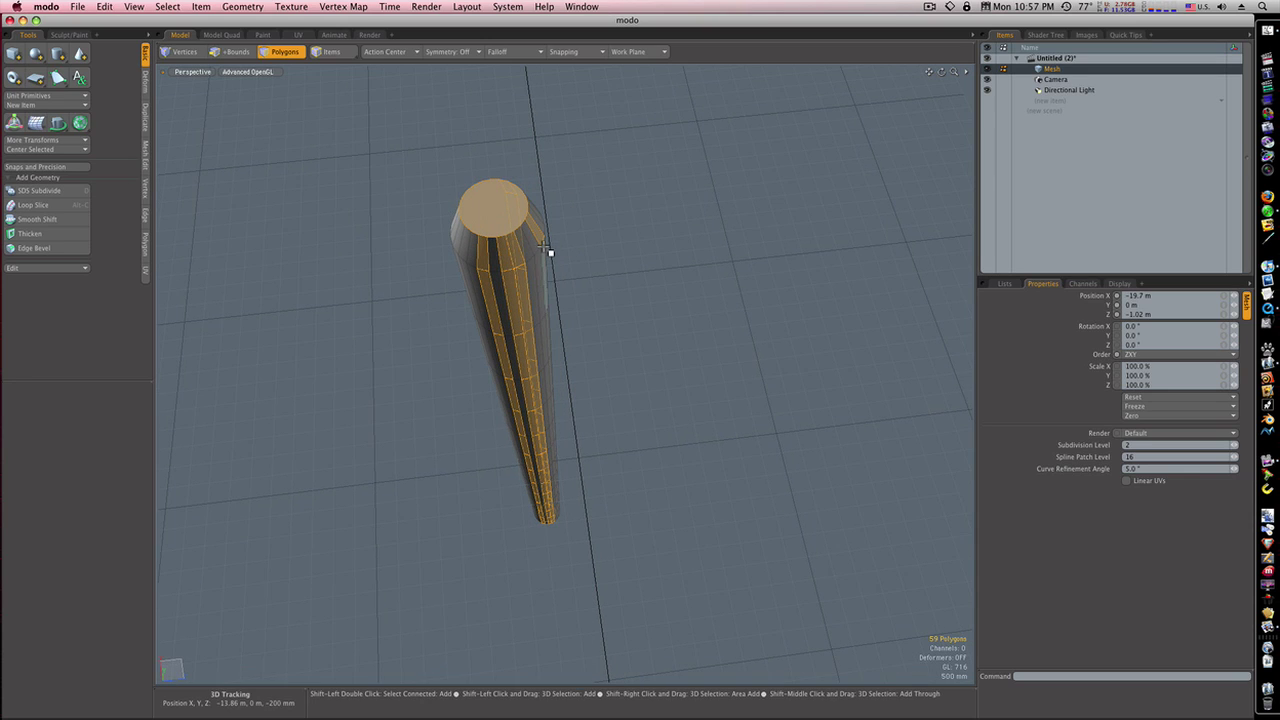
left_click(549, 251, "shift")
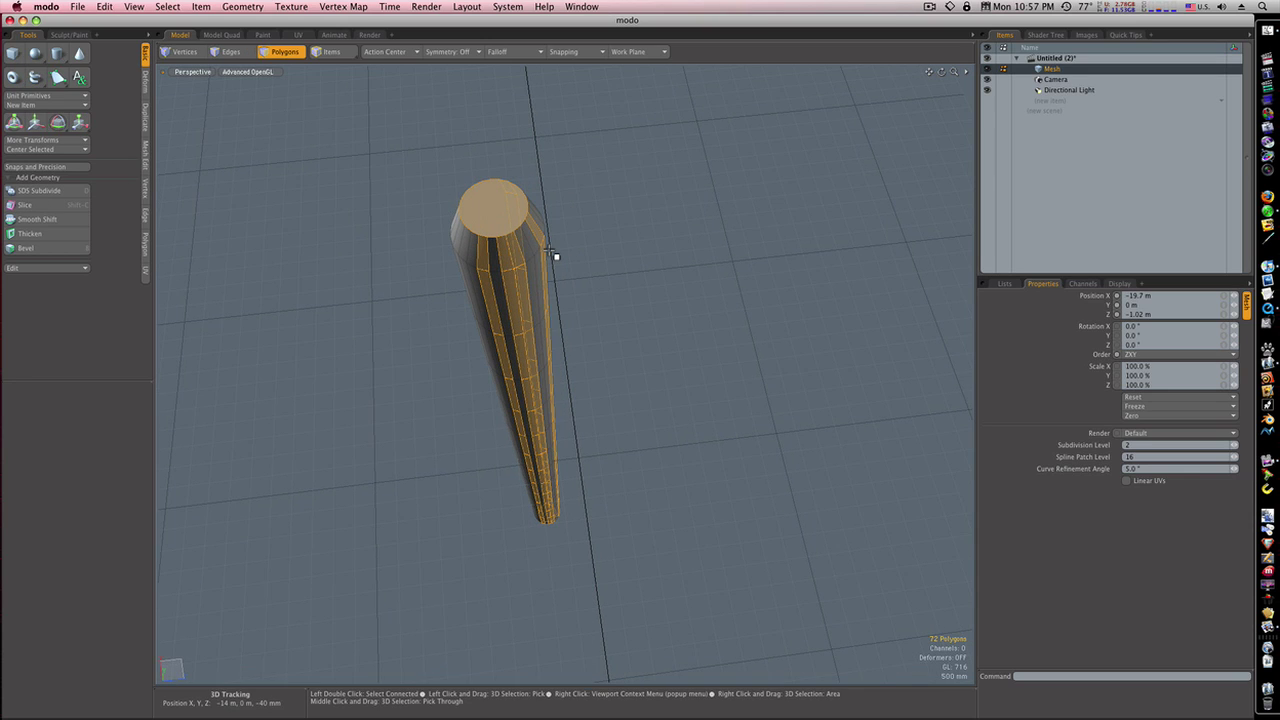
Add the fifth and sixth lengthwise polygon loops on the next side of the column to the selection
left_click_drag(674, 263, 602, 268, "alt")
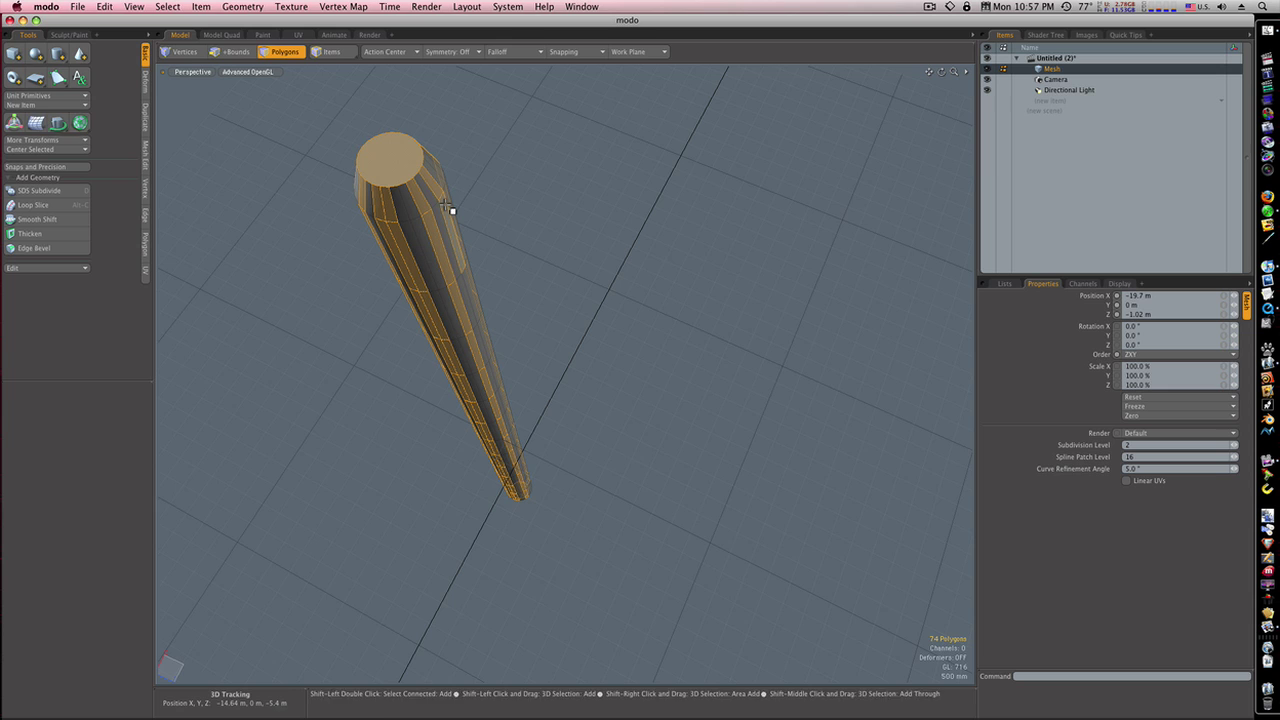
key("l")
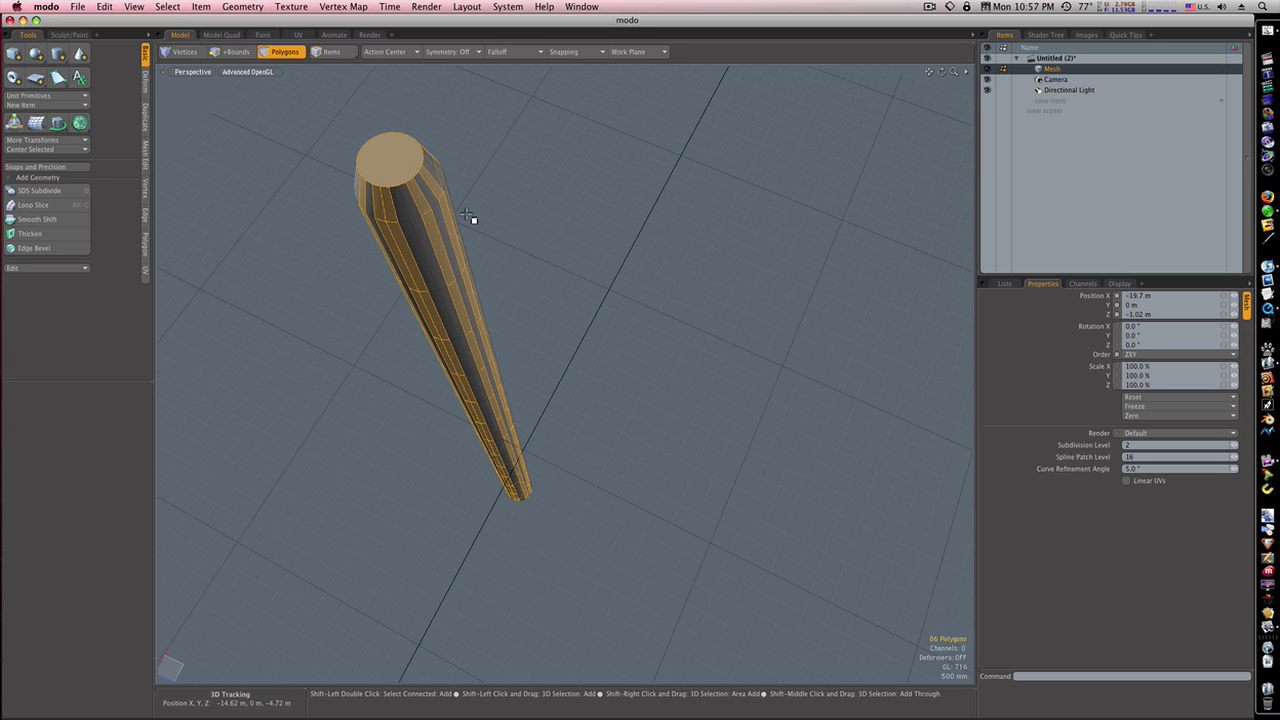
left_click_drag(472, 222, 420, 217, "alt")
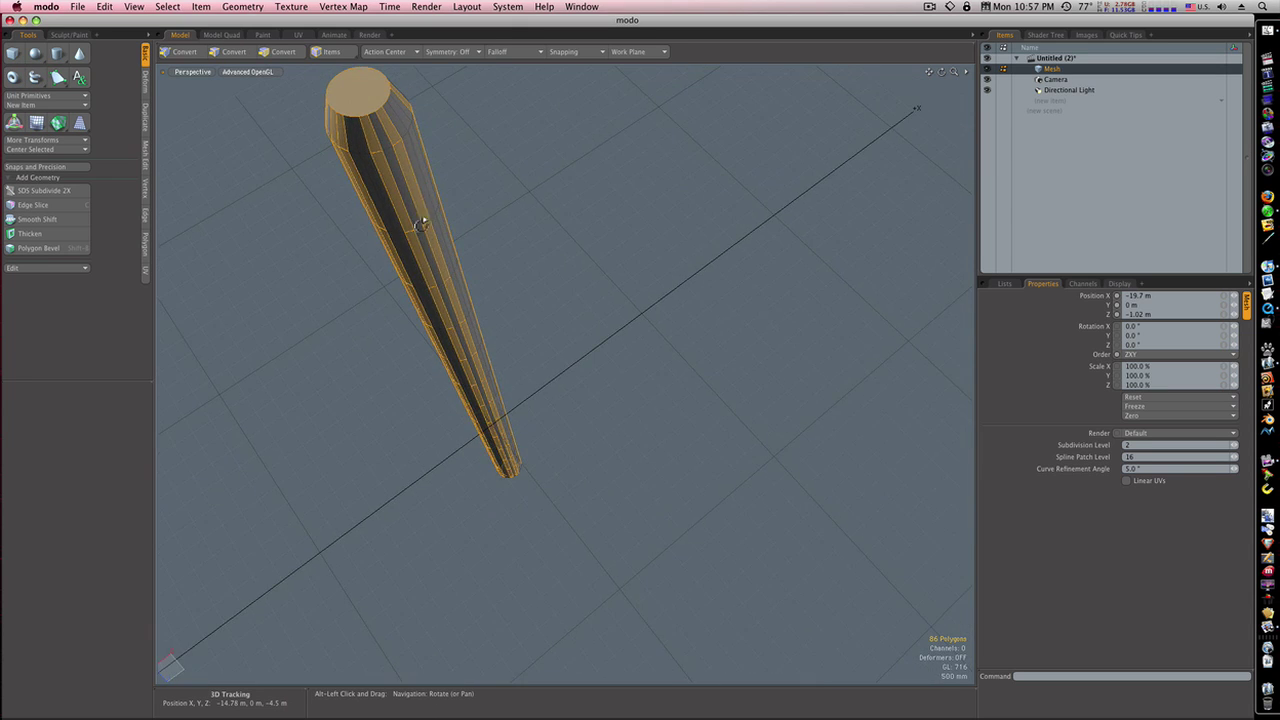
left_click(408, 143, "shift")
key("l")
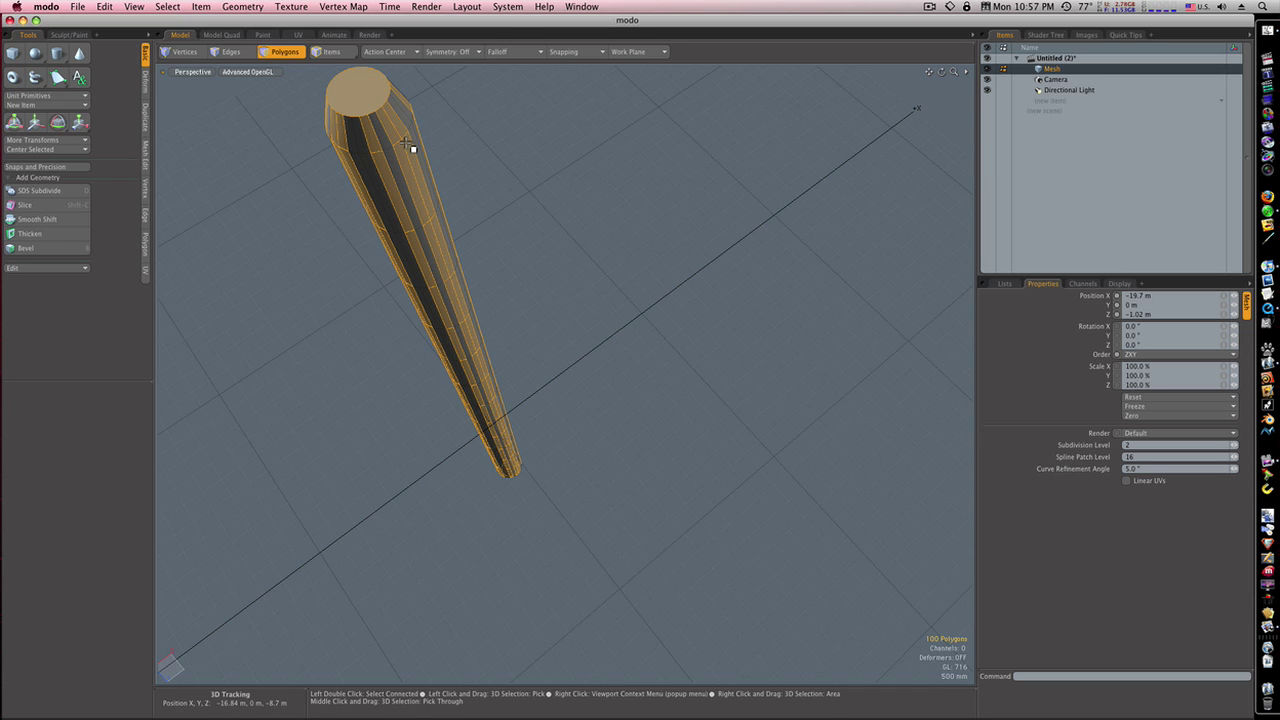
Add the seventh and eighth lengthwise polygon loops to the selection on the column's still unselected side
left_click_drag(423, 117, 346, 182, "alt")
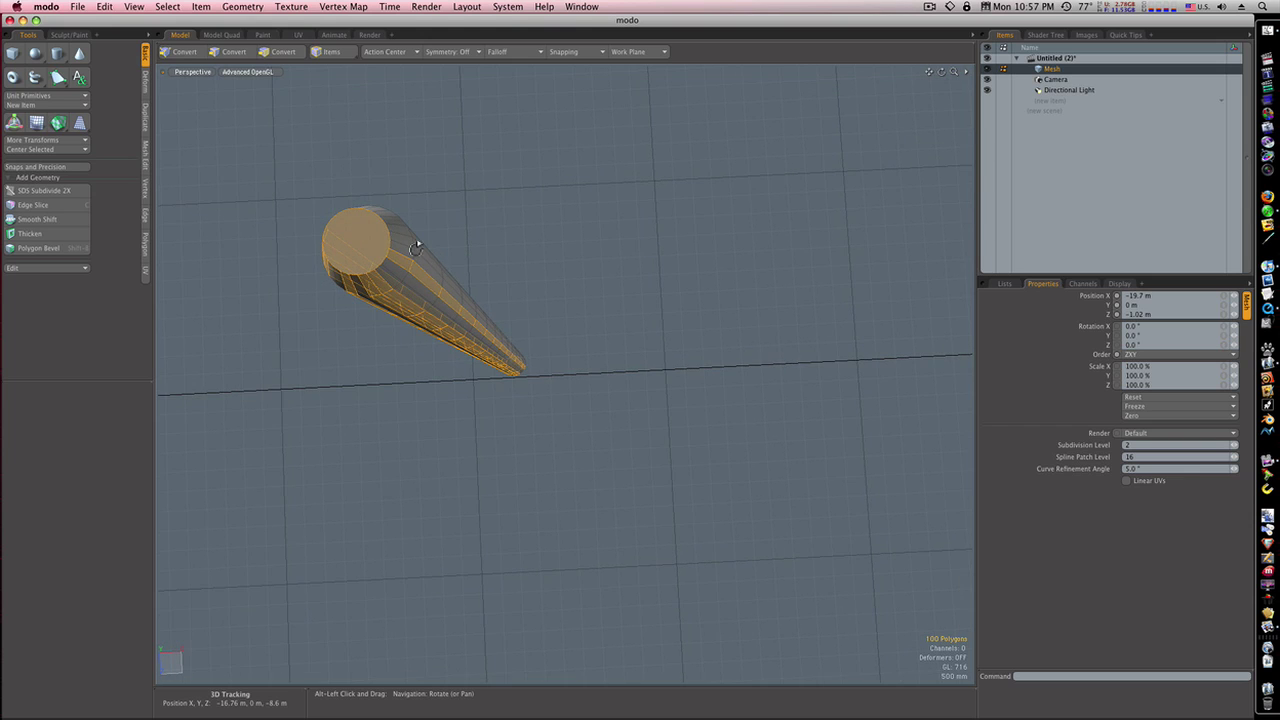
left_click_drag(416, 248, 395, 270, "alt")
left_click_drag(497, 270, 523, 237, "alt")
key("shift")
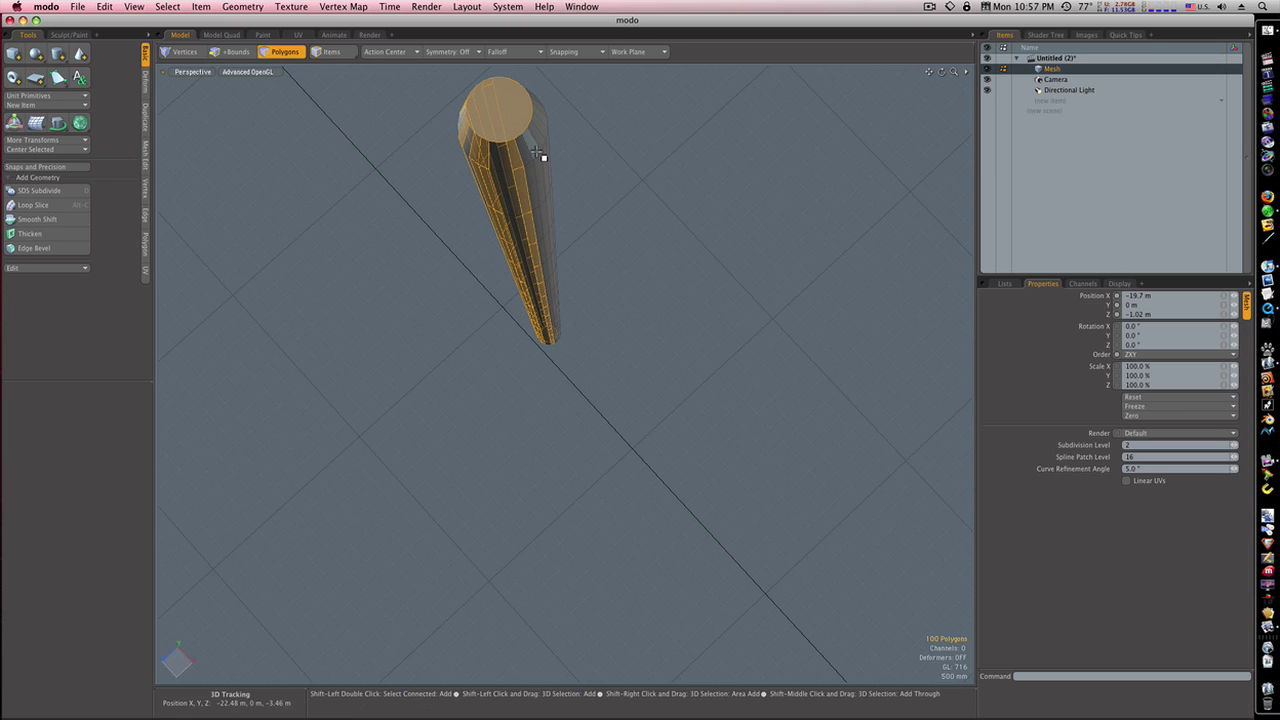
left_click(538, 160, "shift")
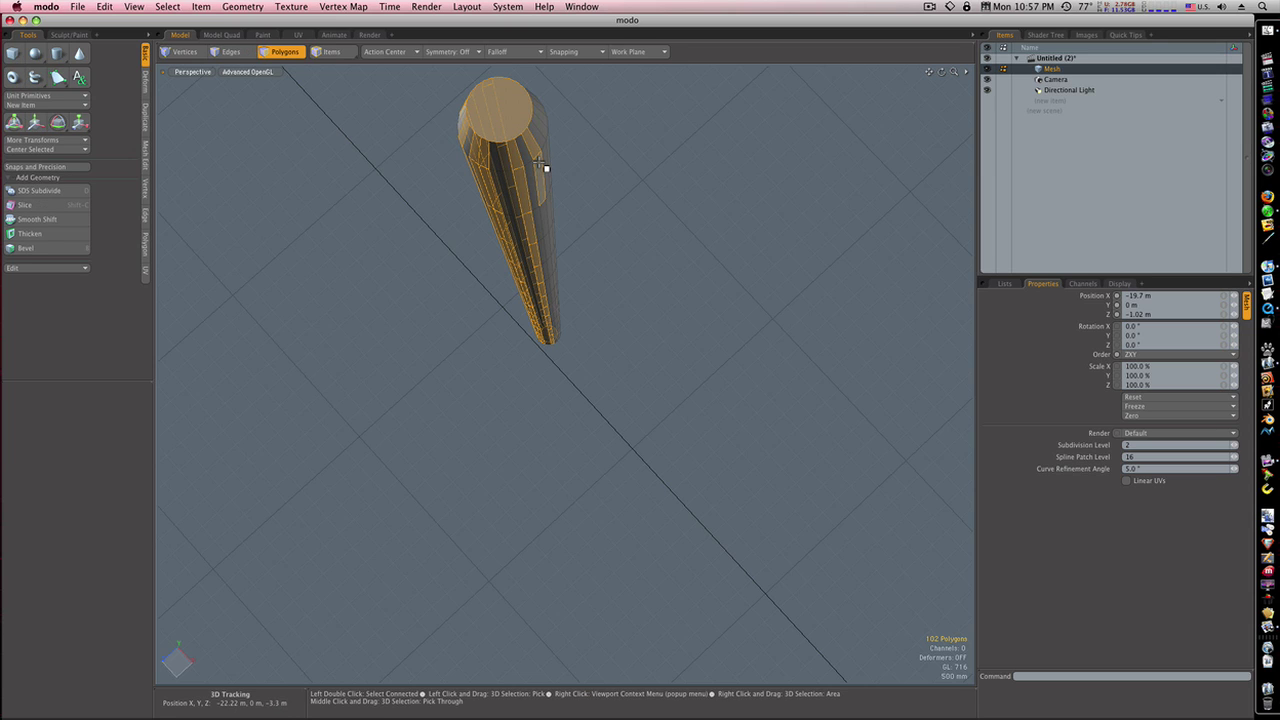
key("l")
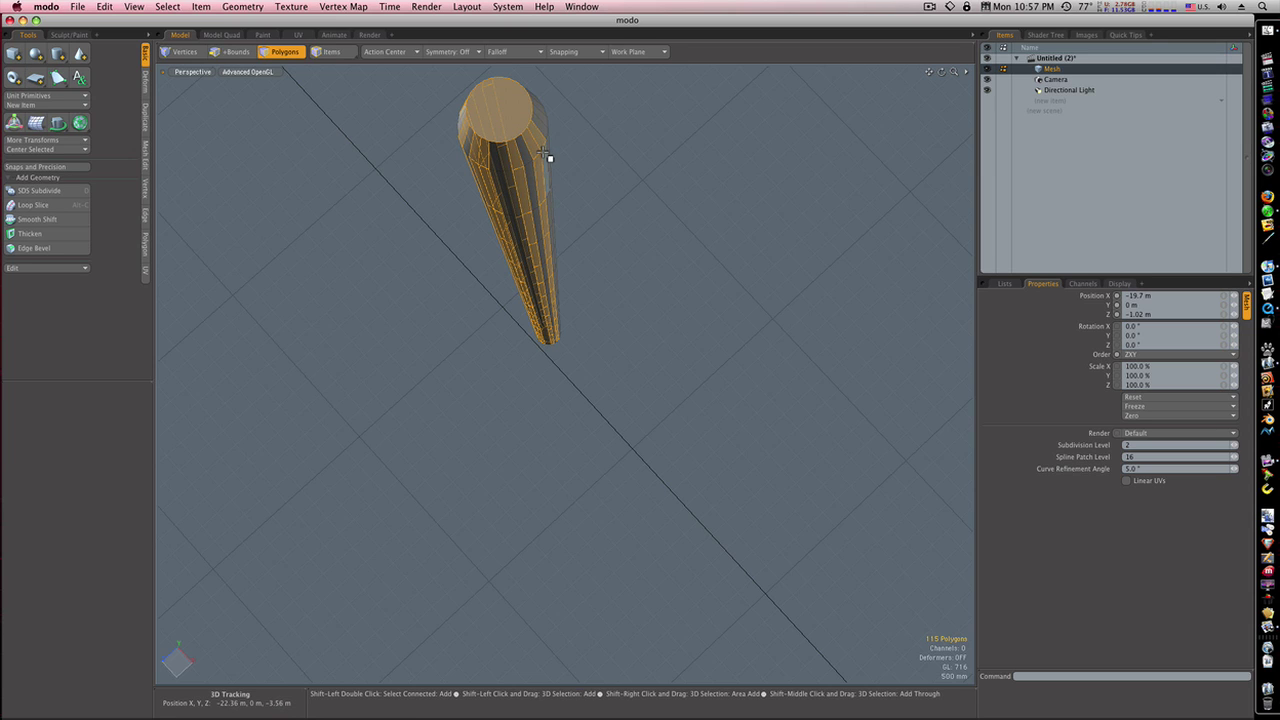
key("l")
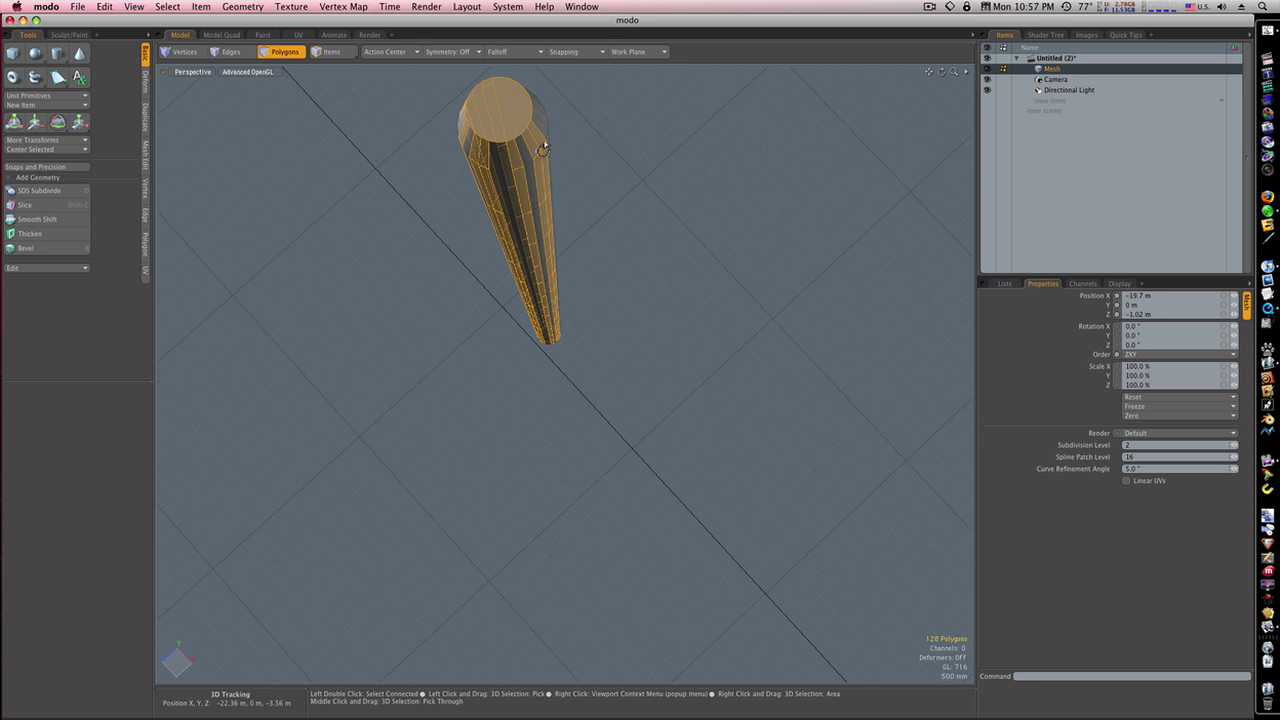
Undo the accidental selection of all connected polygons and add a ninth lengthwise polygon loop to the selection instead
left_click_drag(560, 149, 484, 149, "alt")
left_click_drag(780, 252, 670, 242, "alt")
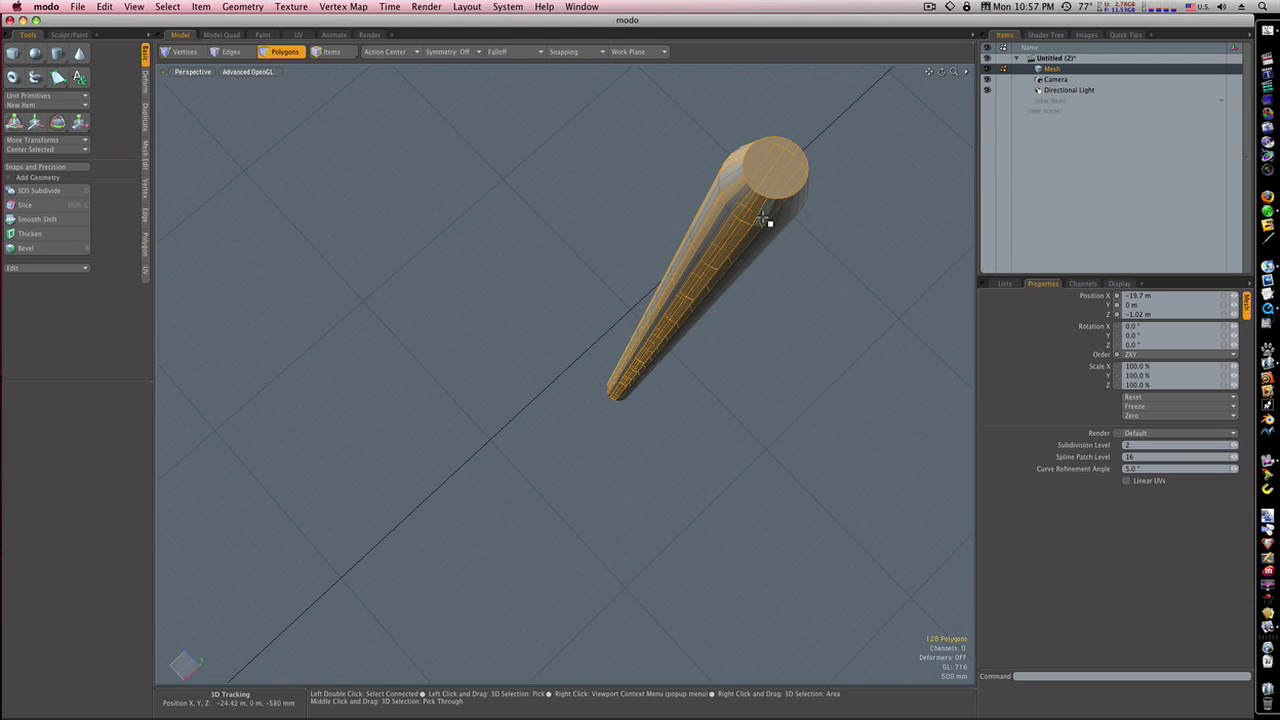
key("shift")
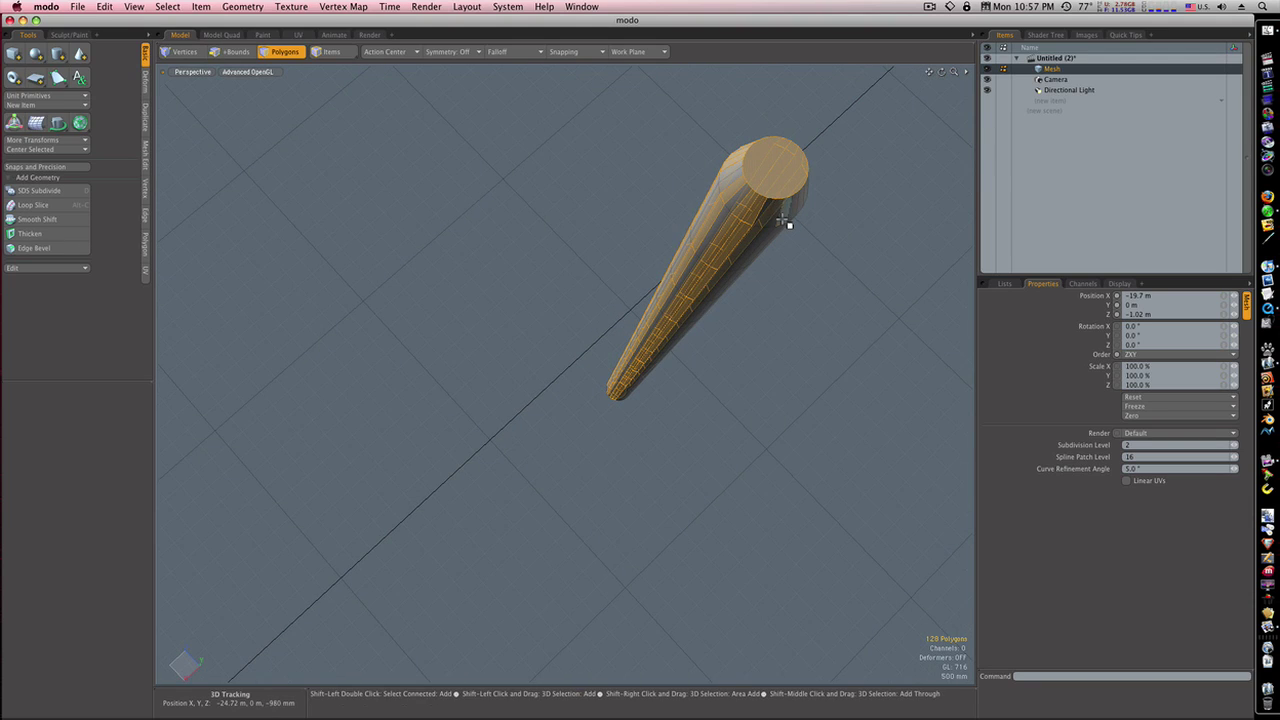
double_click(781, 228, "shift")
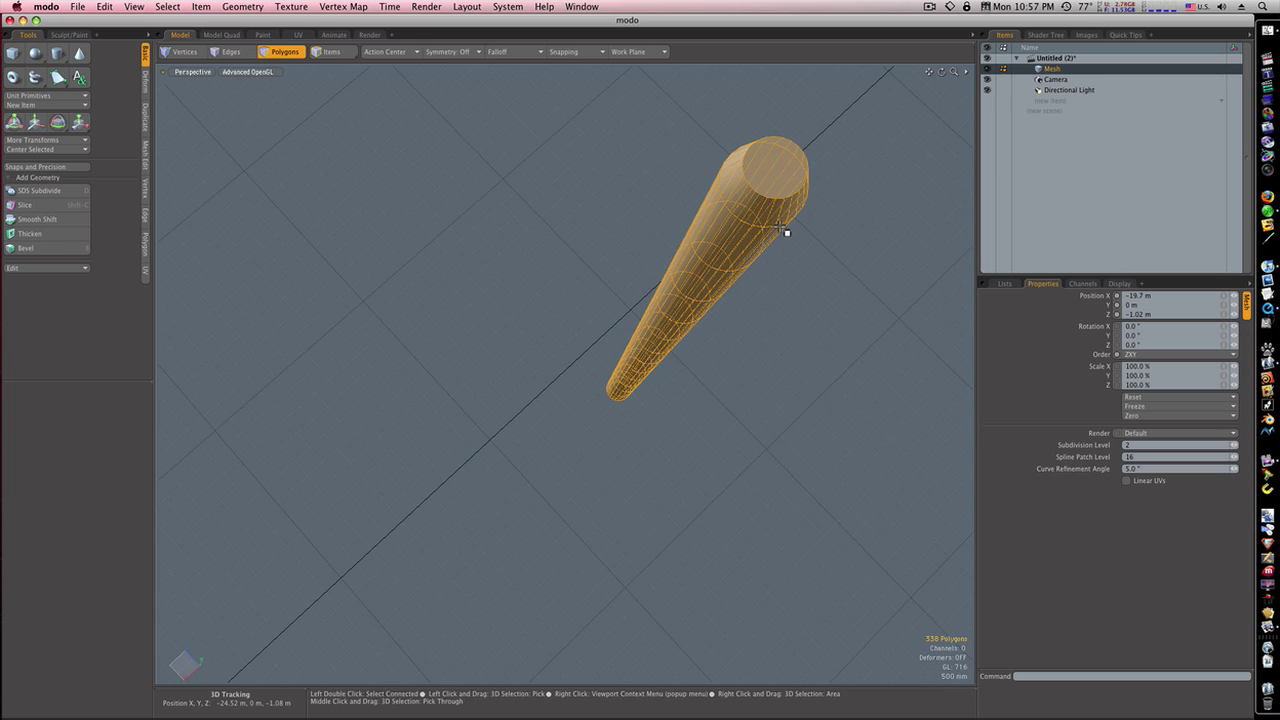
key("super+z")
key("l")
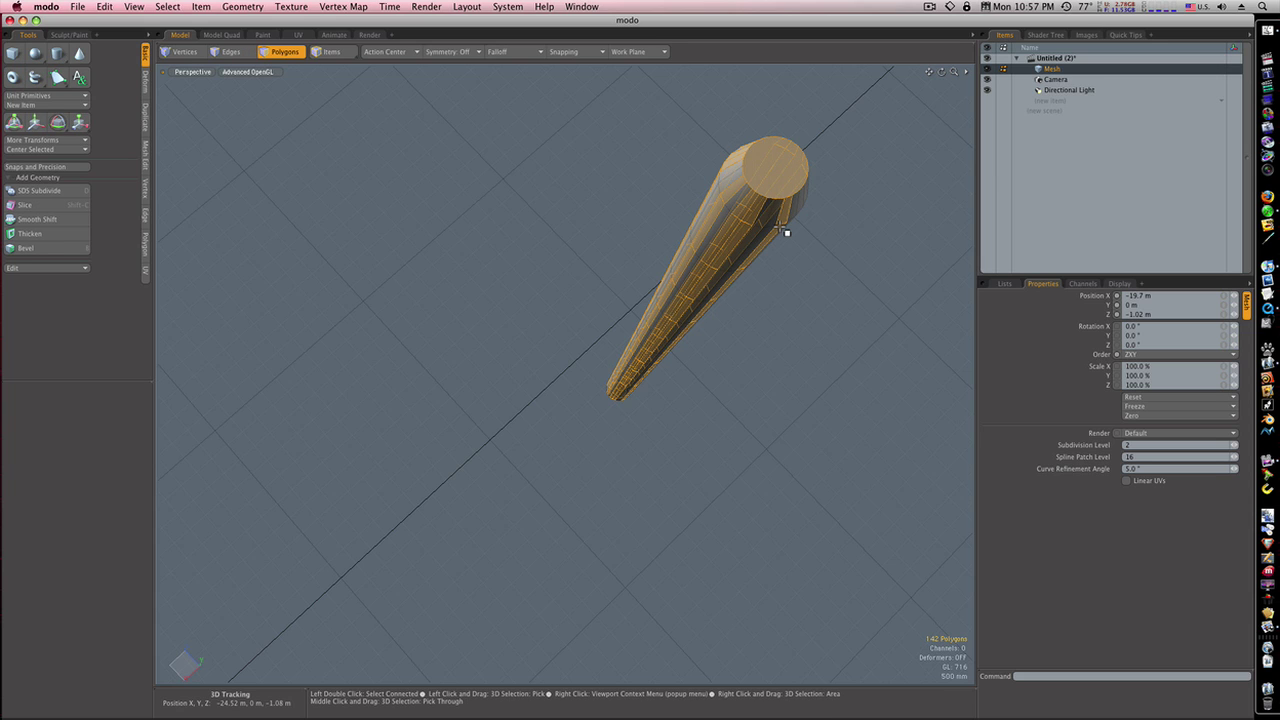
Add two more lengthwise polygon loops to the selection on the column's remaining unselected side
left_click_drag(793, 294, 646, 311, "alt")
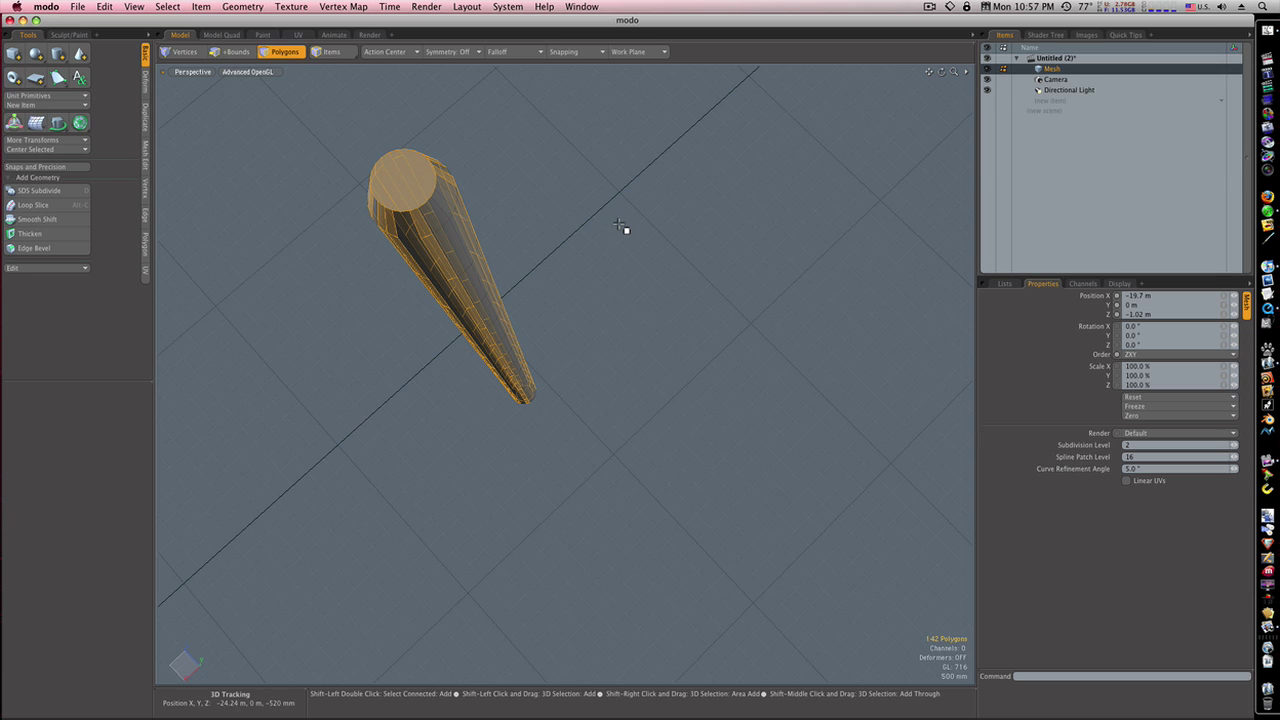
left_click_drag(618, 226, 603, 240, "alt")
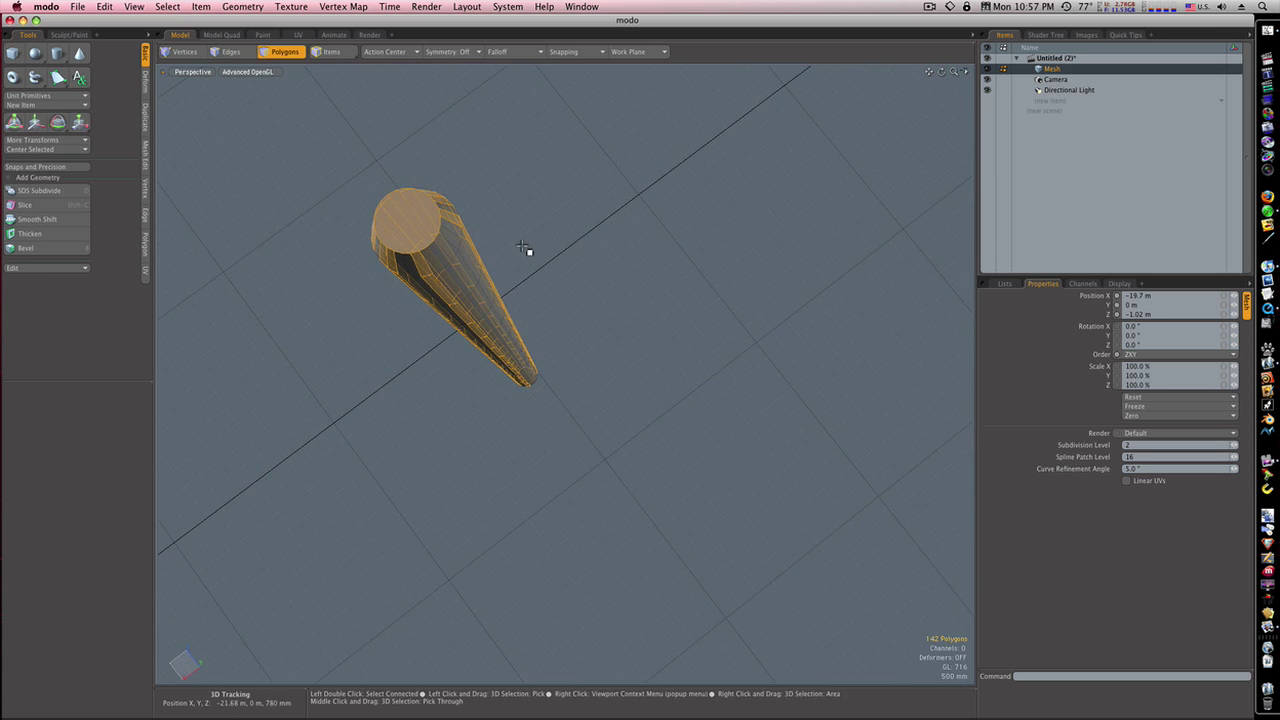
key("shift")
left_click(454, 271, "shift")
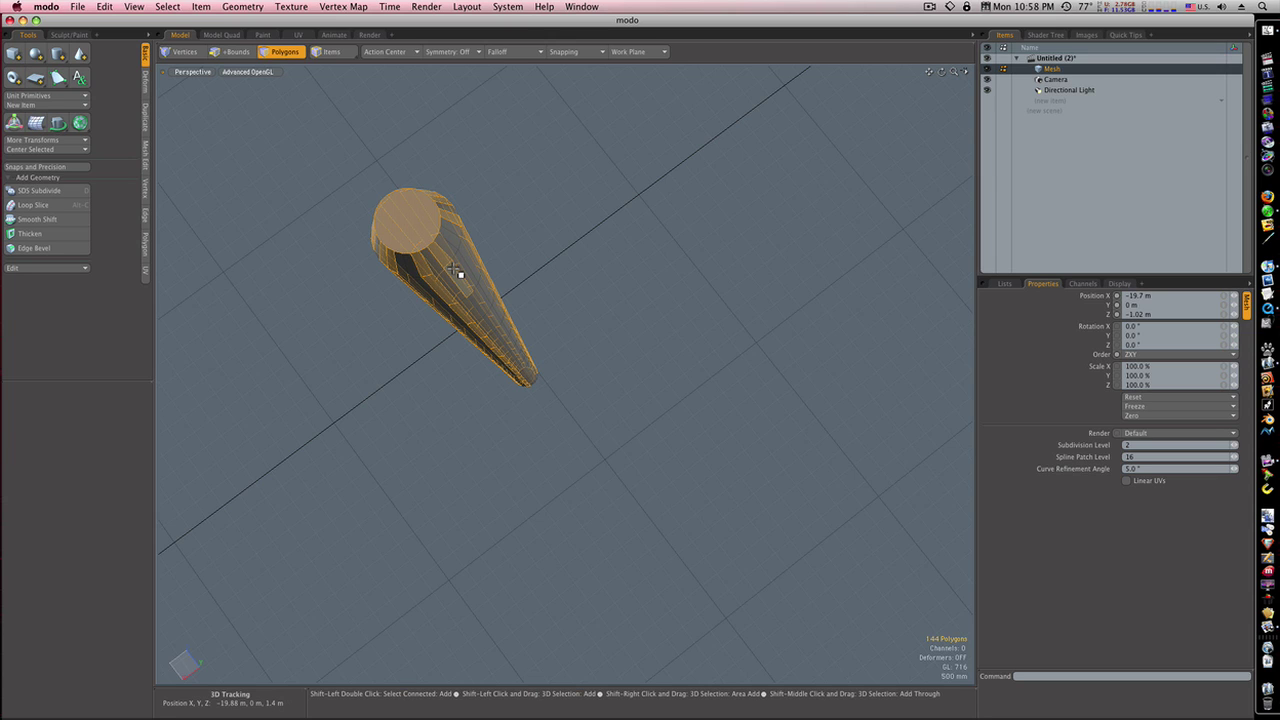
key("l")
left_click(451, 255, "shift")
key("l")
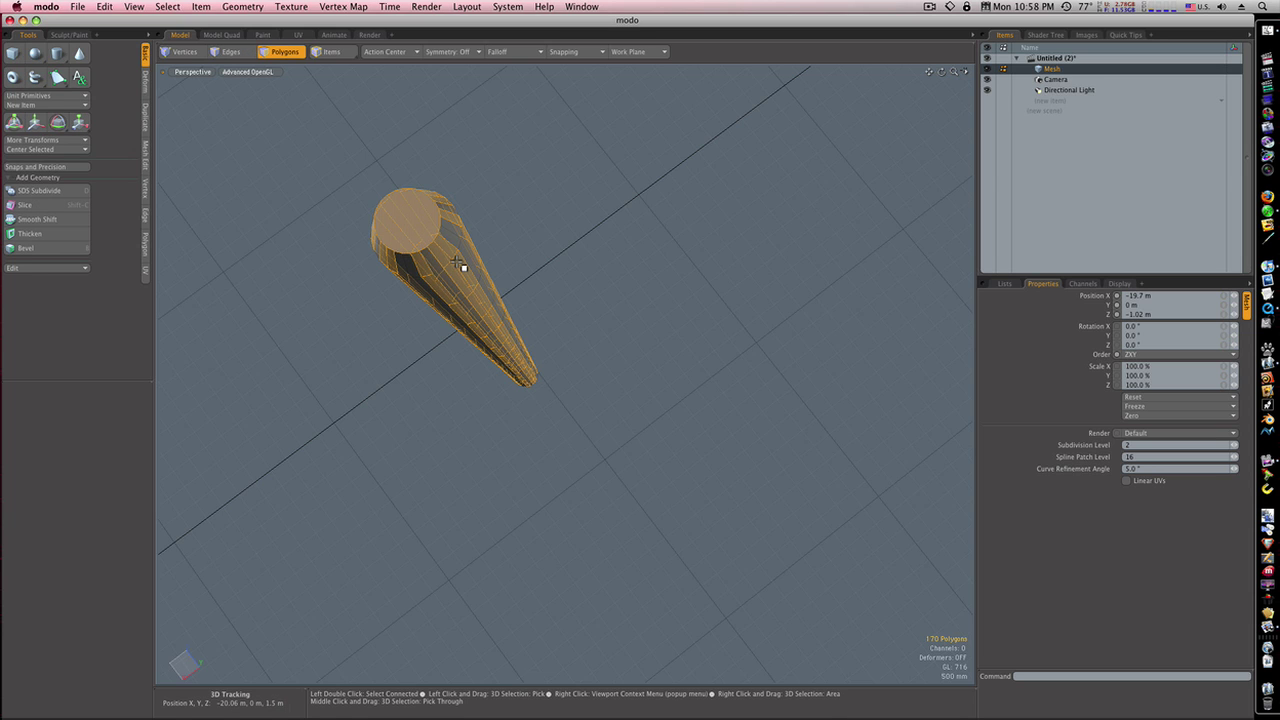
Remove both end caps' polygons from the selection, undoing the accidental selection of the whole column
left_click_drag(458, 262, 507, 258, "alt")
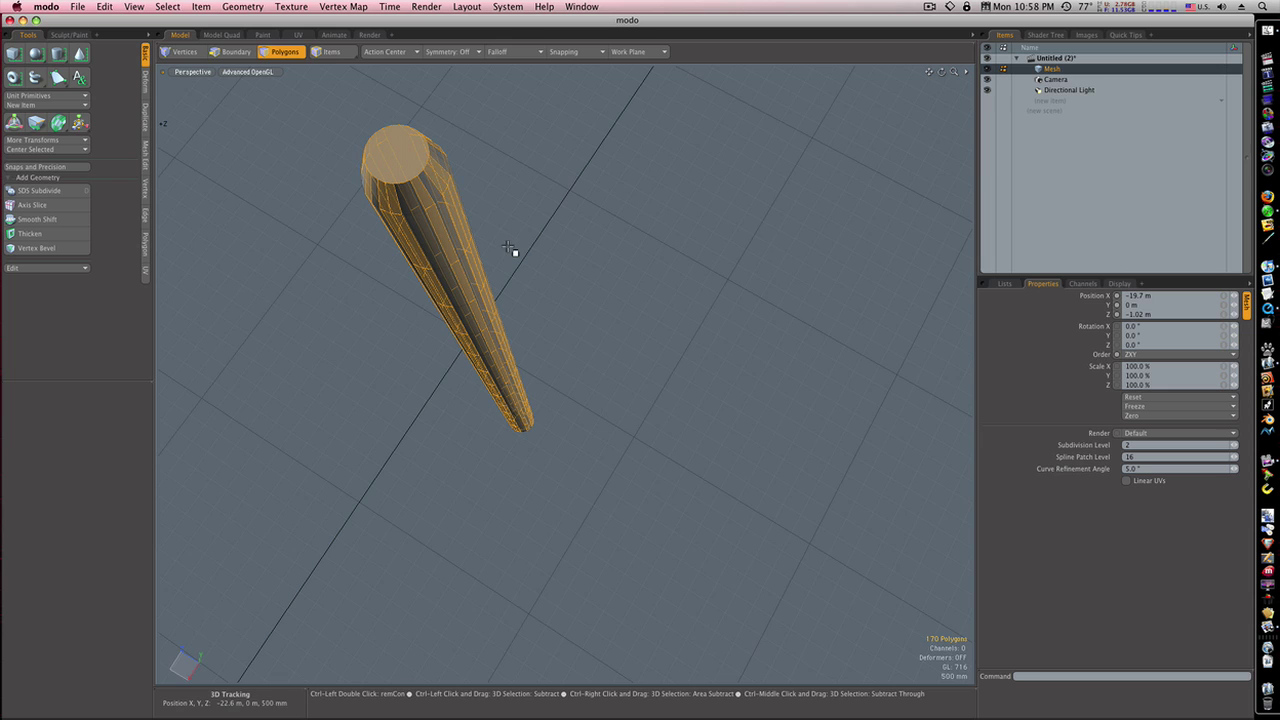
left_click(413, 168, "ctrl")
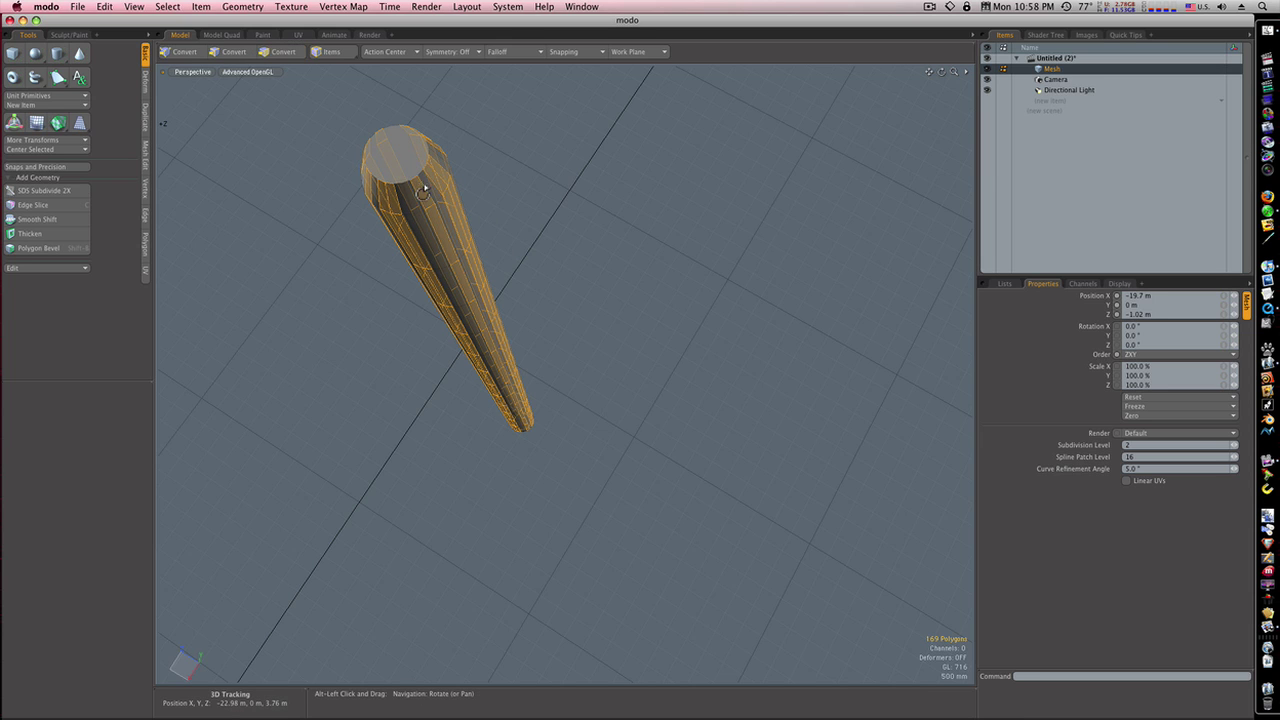
left_click_drag(427, 258, 551, 277, "alt")
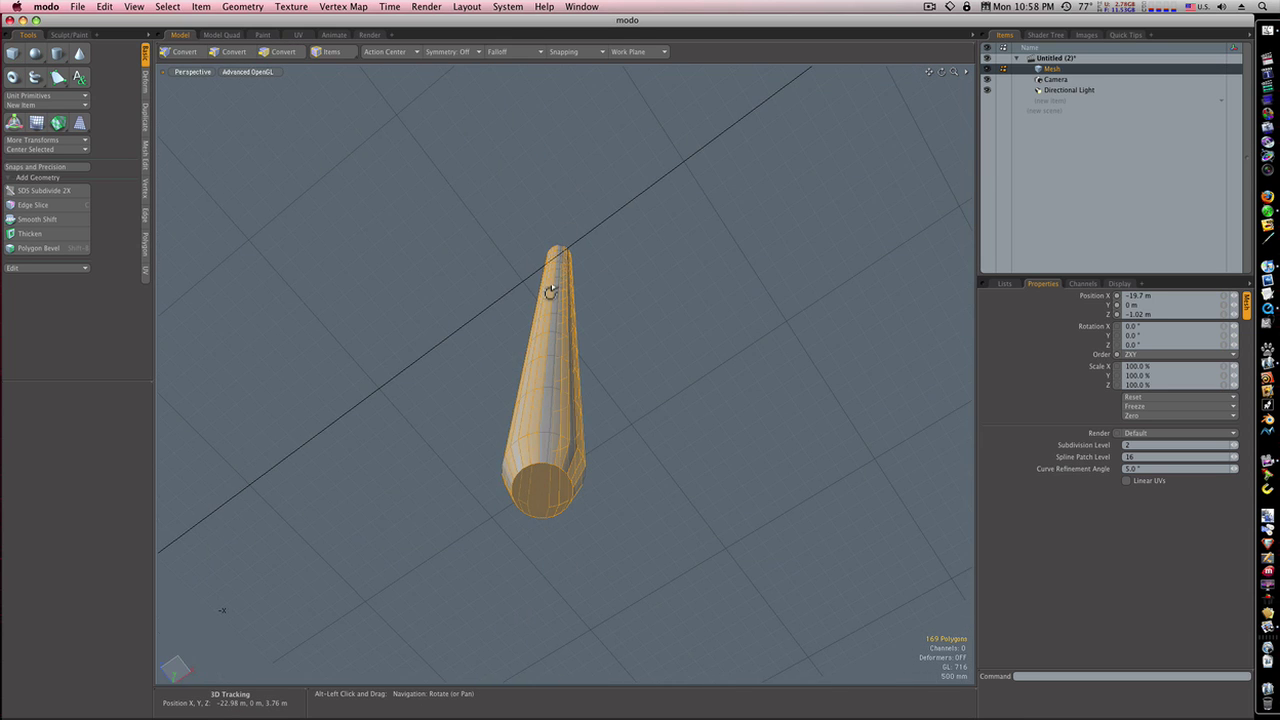
left_click(538, 478, "ctrl")
key("shift+Up")
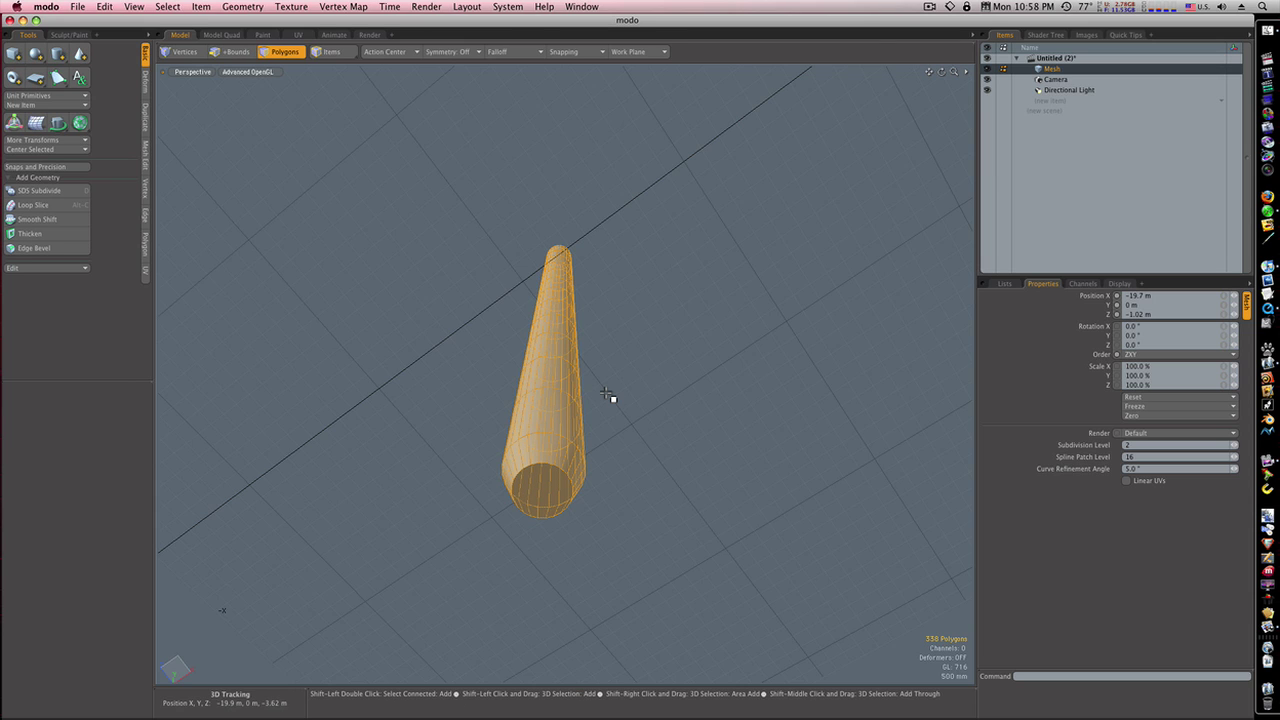
left_click_drag(614, 366, 614, 410, "alt")
key("super+z")
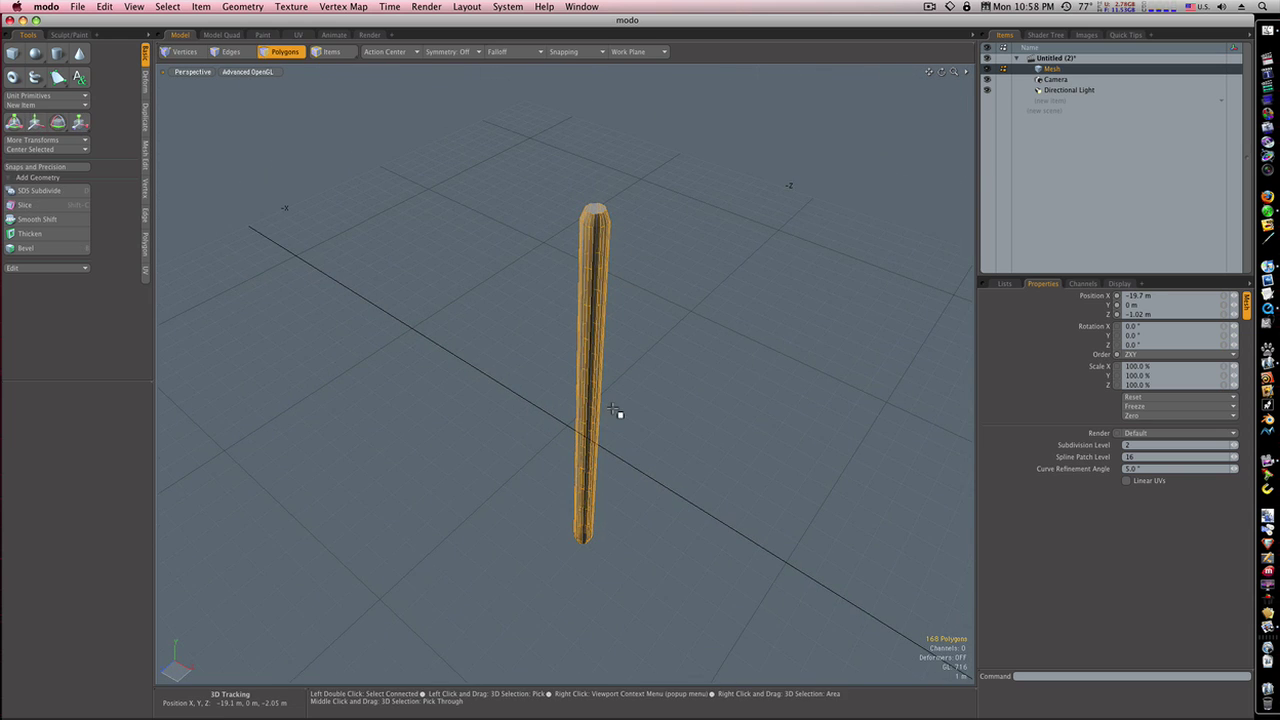
Assign the selected lengthwise loops a new material named "Red Stripes" with a pure red color
key("m")
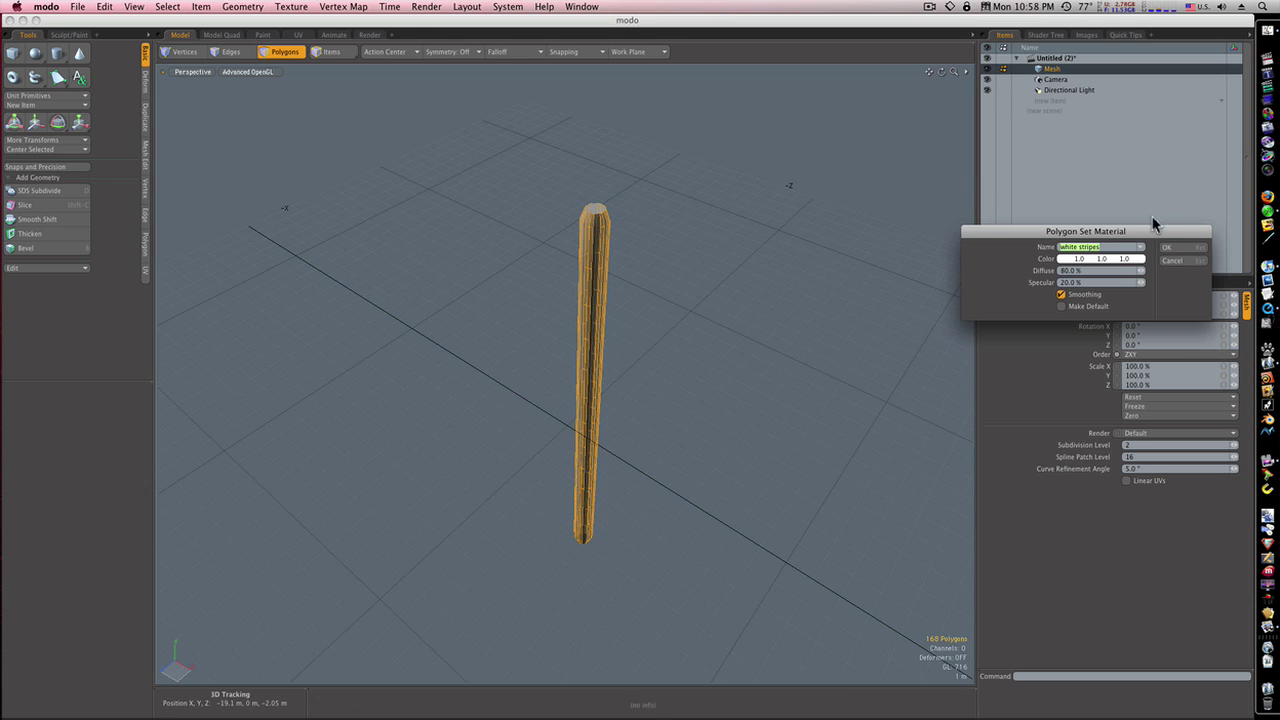
left_click_drag(1148, 235, 1007, 233)
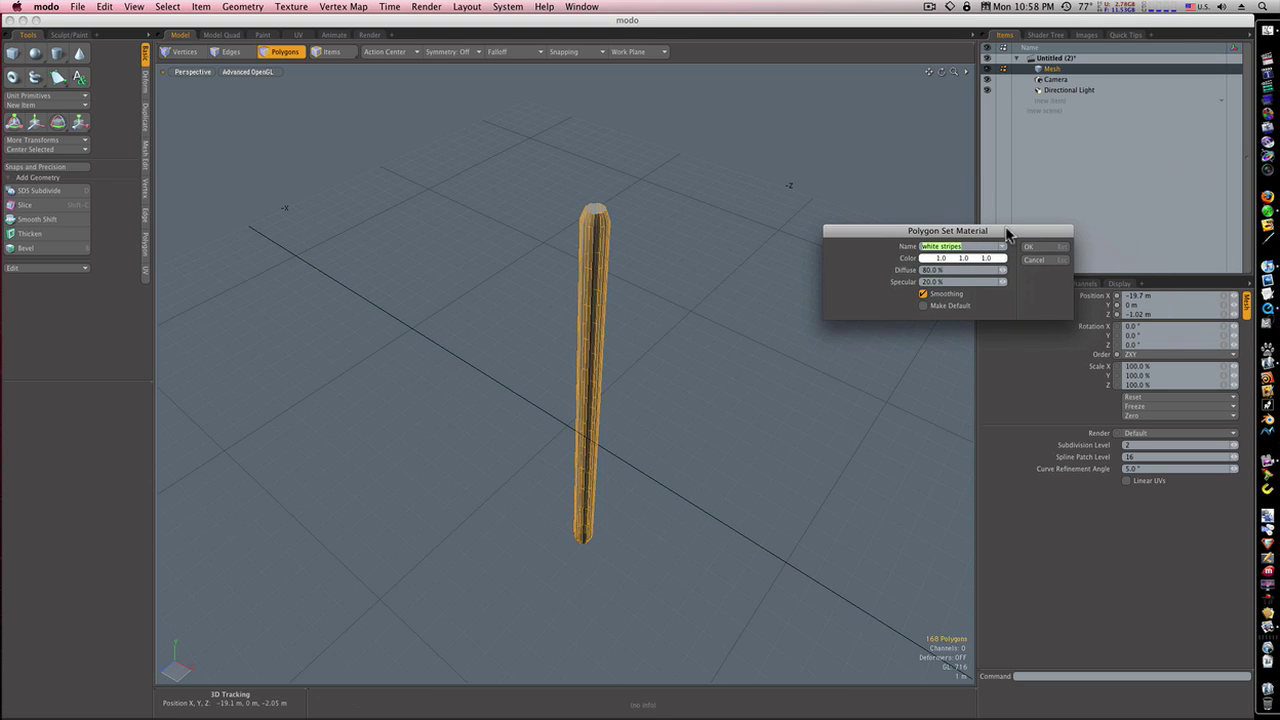
type("Rd")
left_click(978, 258)
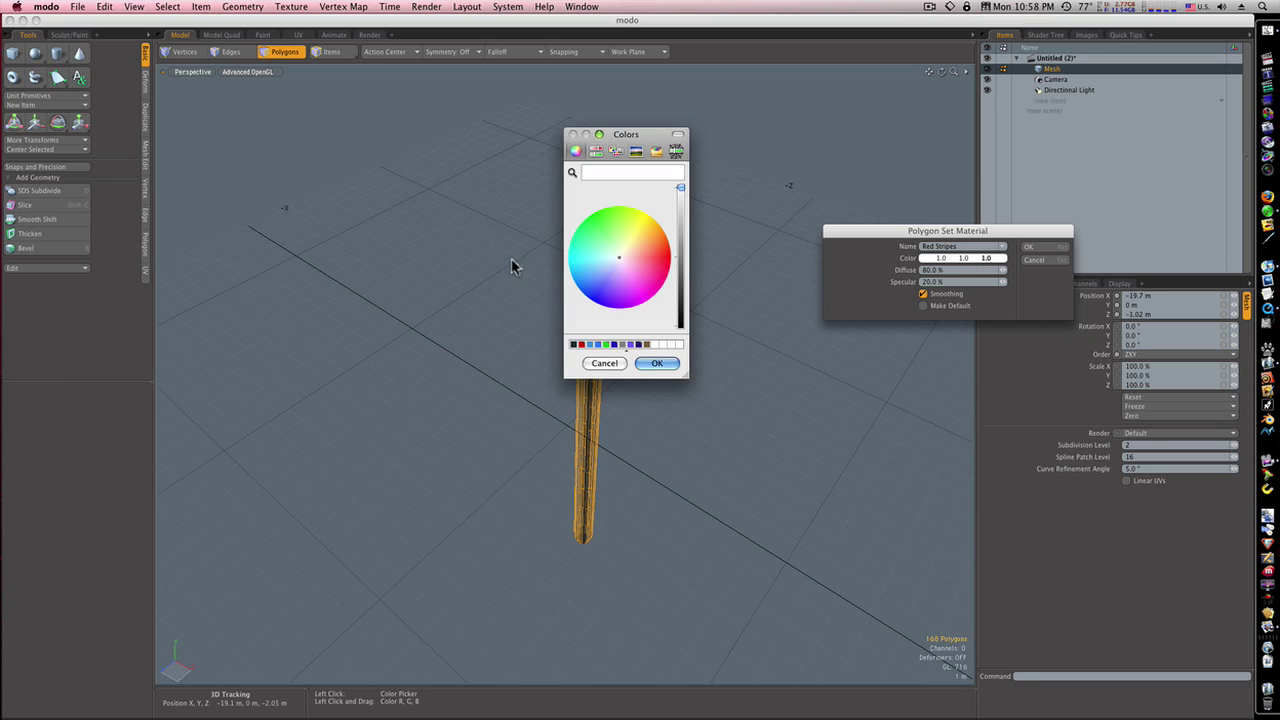
left_click(669, 257)
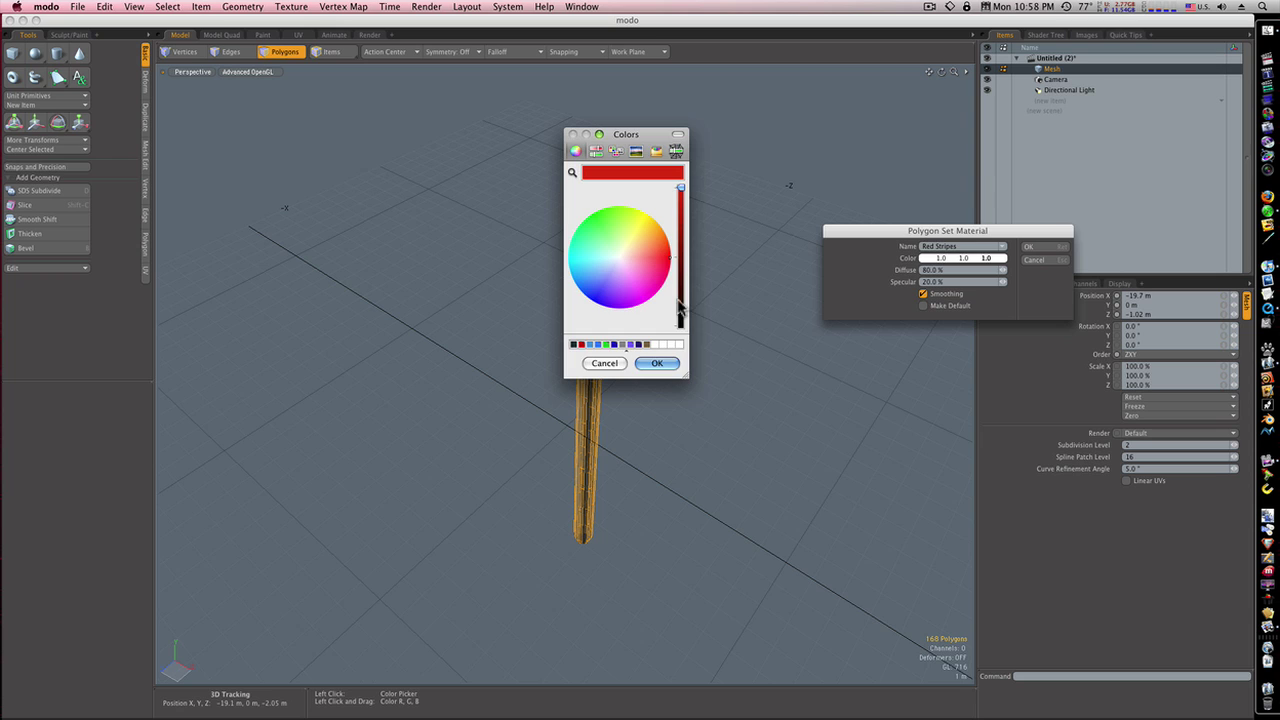
left_click(671, 366)
left_click(1029, 247)
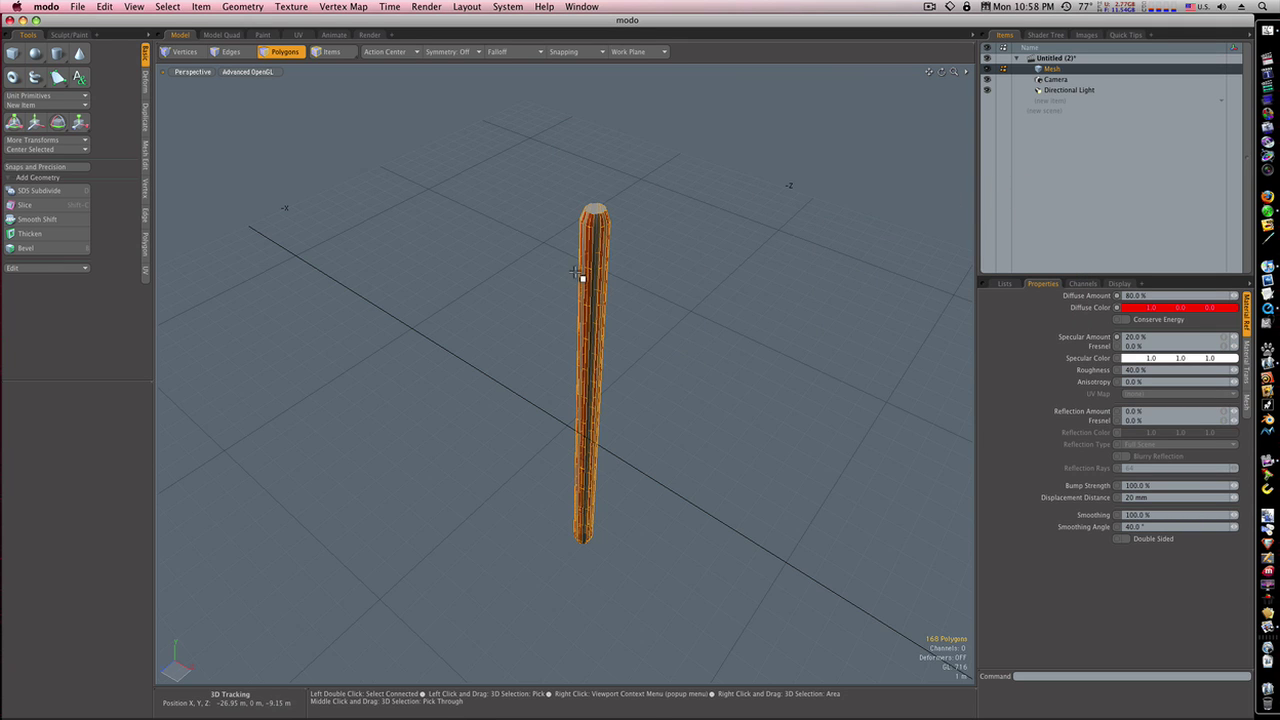
Invert the polygon selection to pick the end caps and the stripes between the red ones
left_click_drag(586, 274, 668, 372, "ctrl+alt")
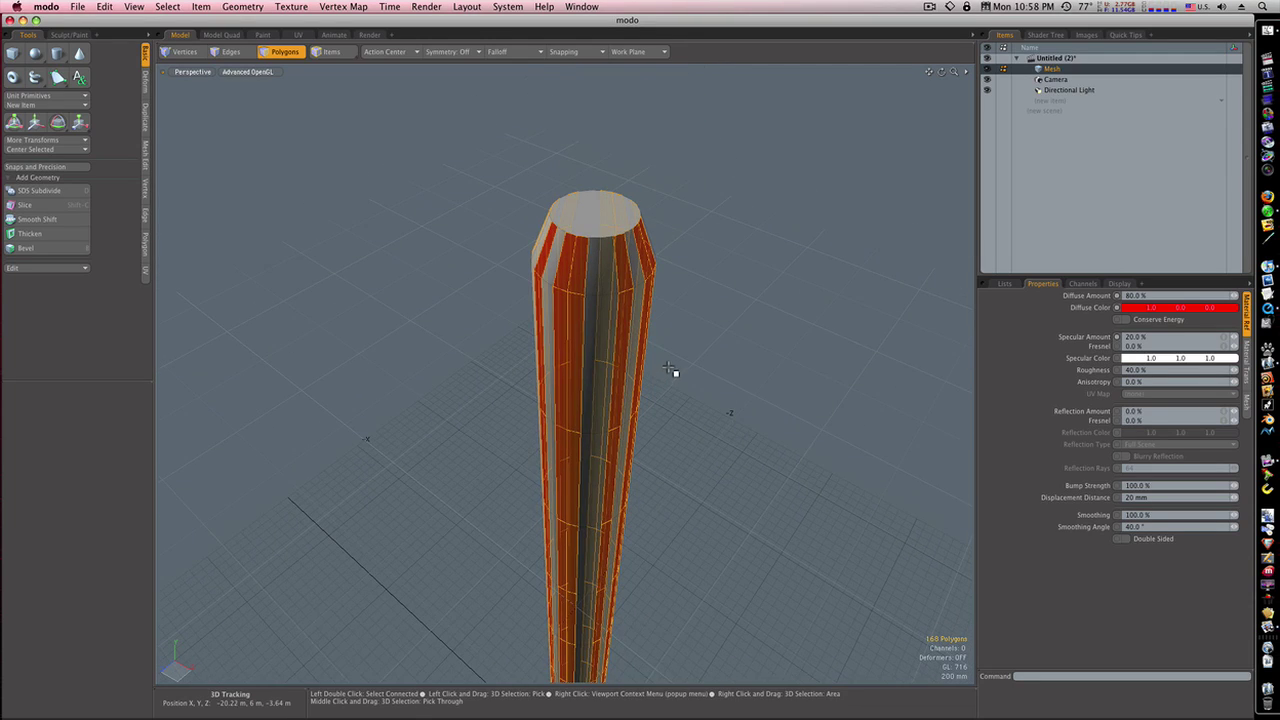
left_click(172, 7)
left_click(197, 175)
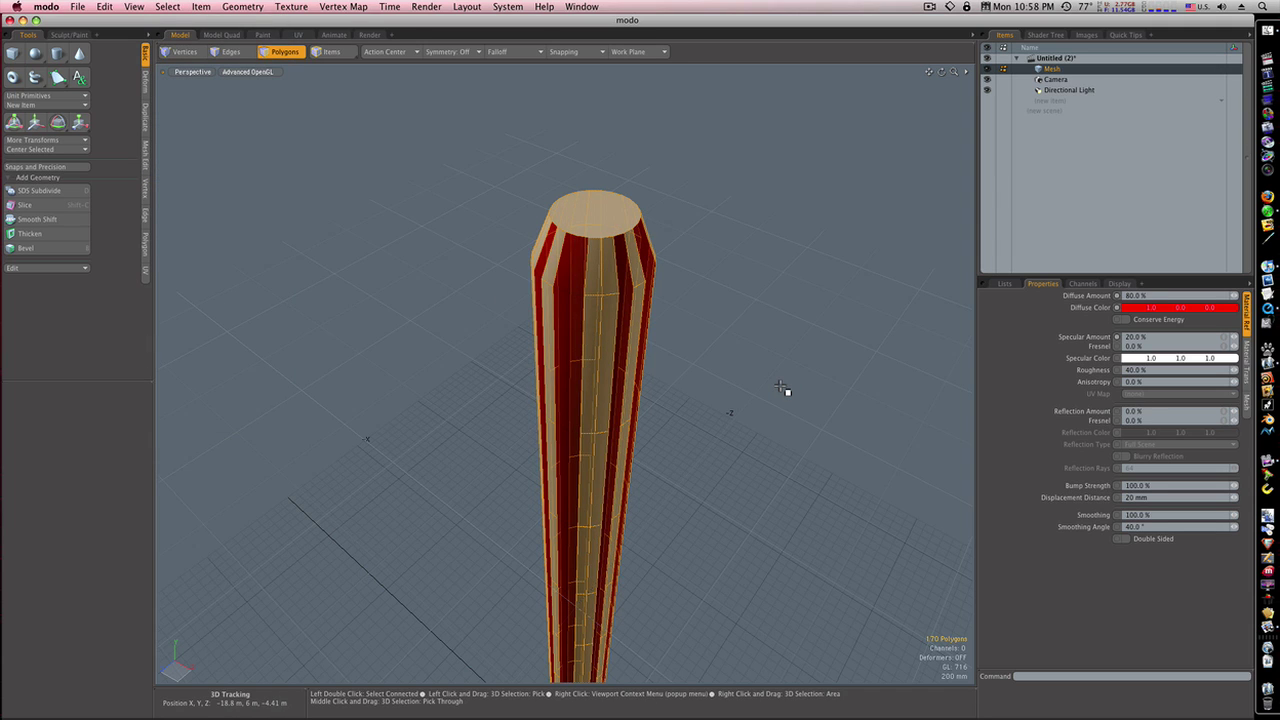
Assign the selected polygons a new material named "off white stripes" with the warm white color 1.0, 0.99, 0.94
key("m")
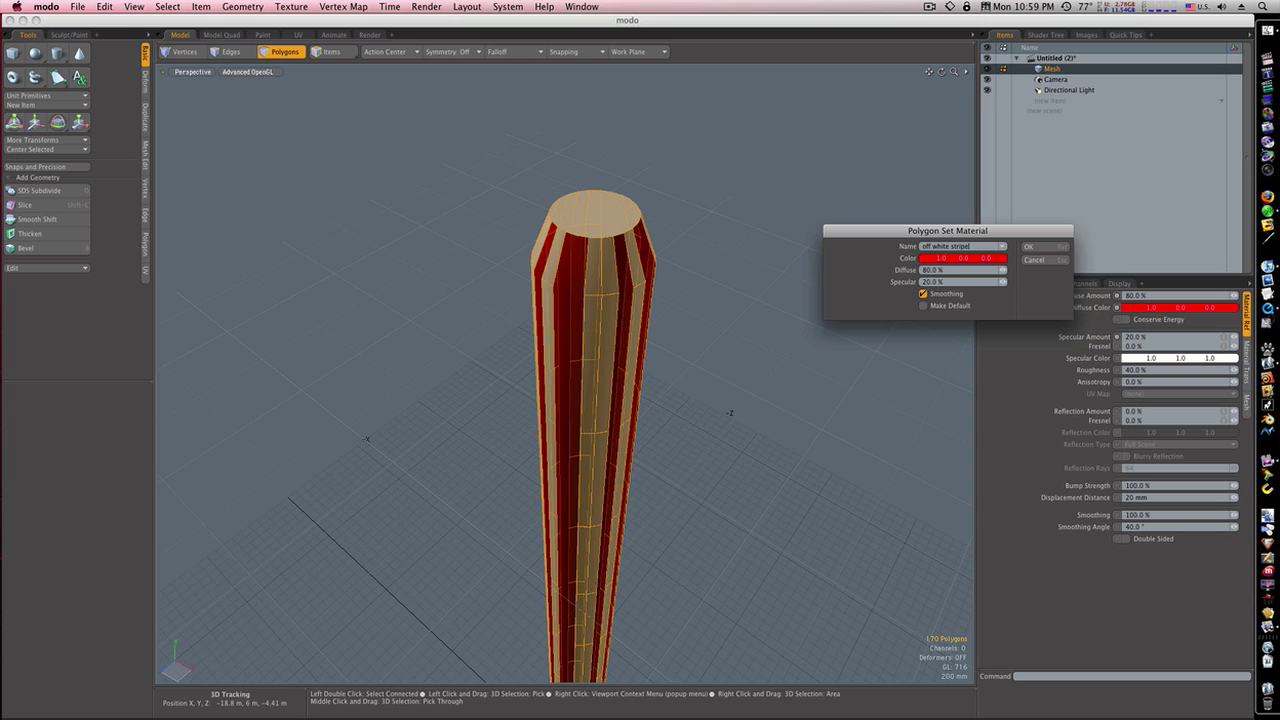
left_click(941, 258)
left_click(666, 344)
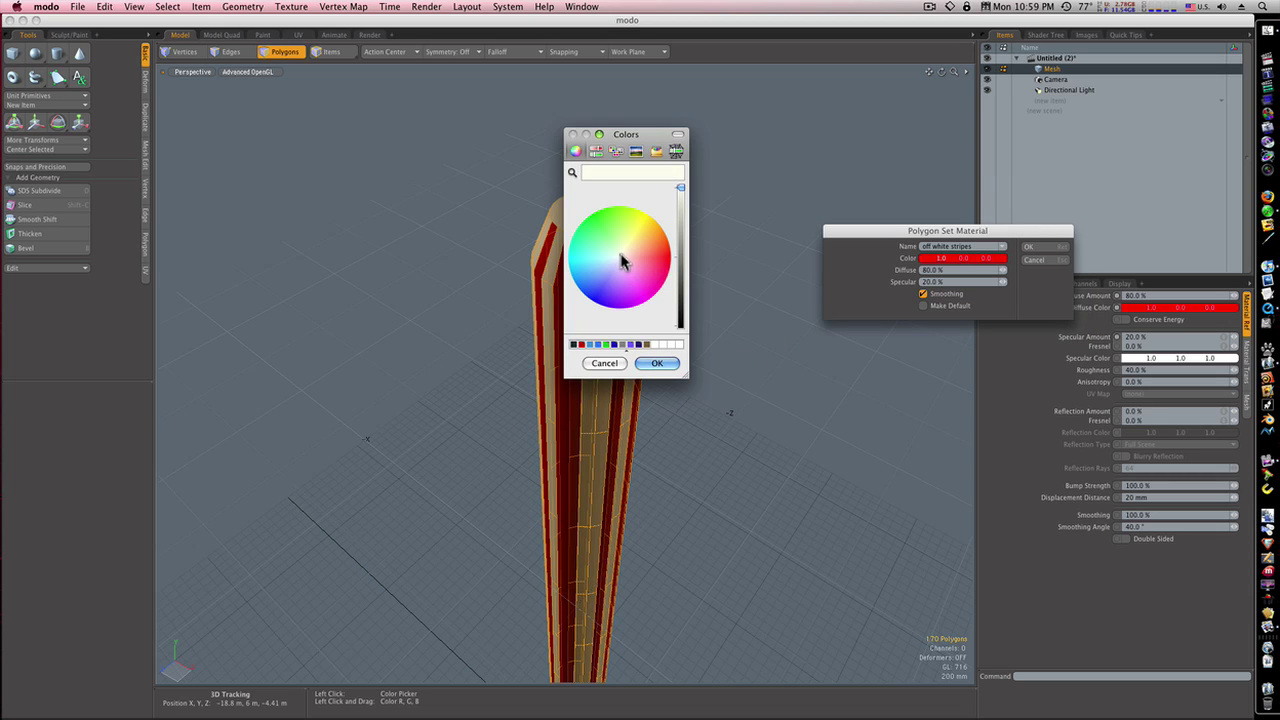
left_click(658, 364)
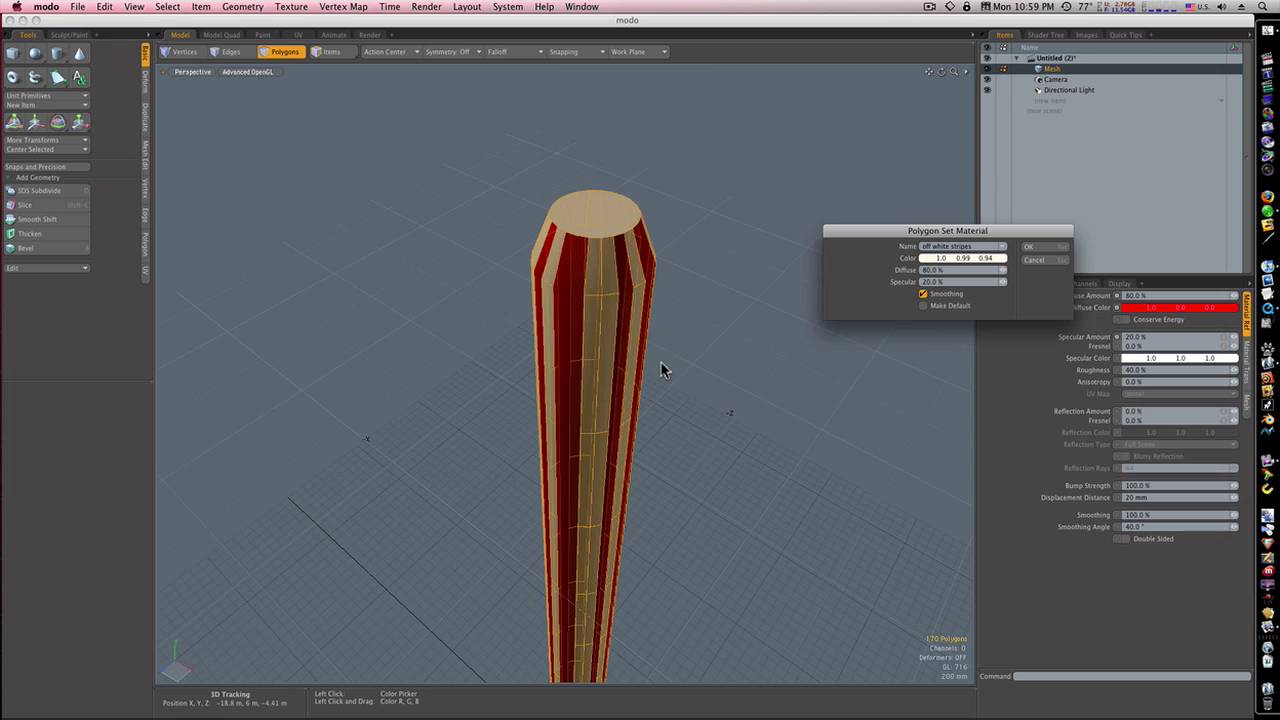
left_click(1046, 249)
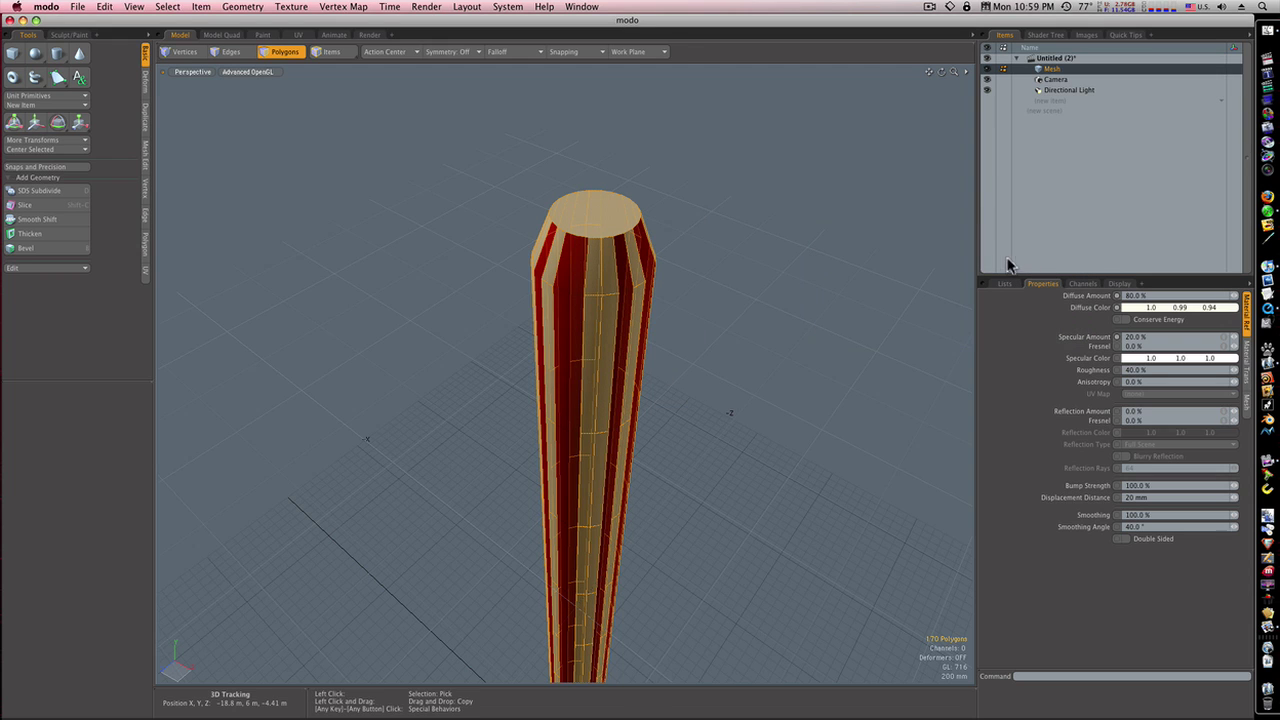
Switch to vertex selection mode and activate the Twist tool on the column in the top view
left_click_drag(914, 314, 857, 323, "alt")
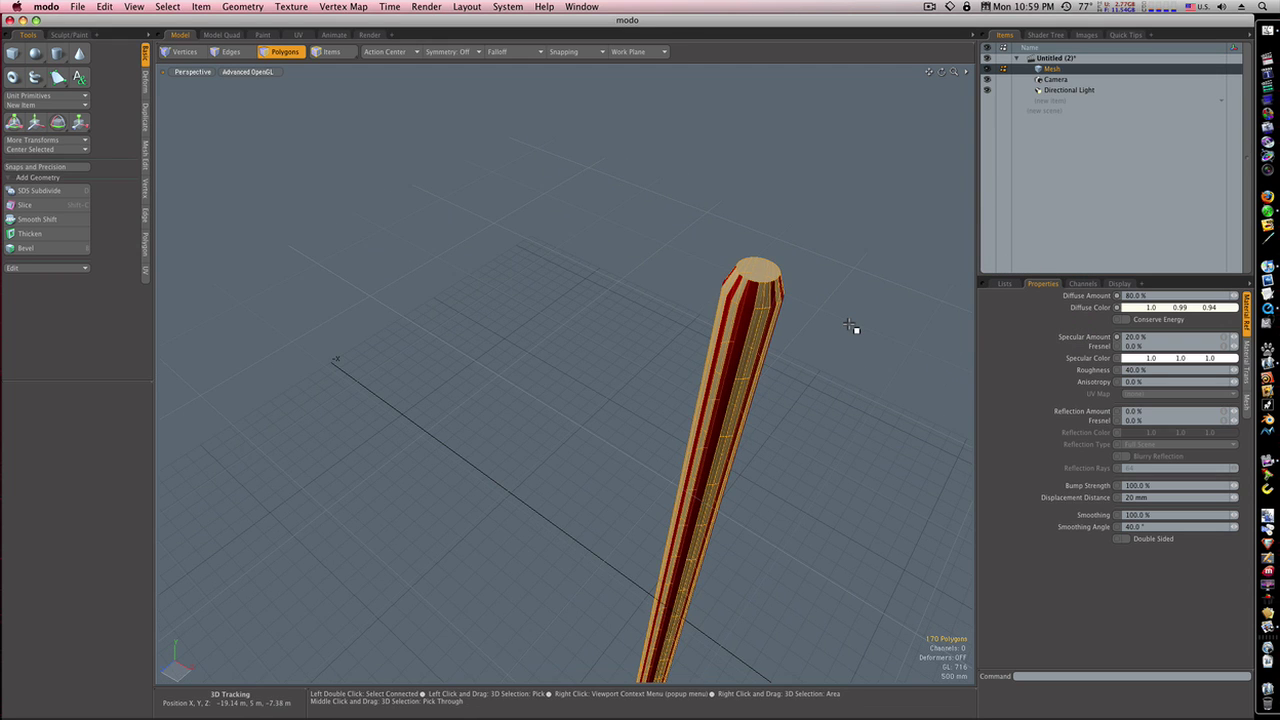
key("1")
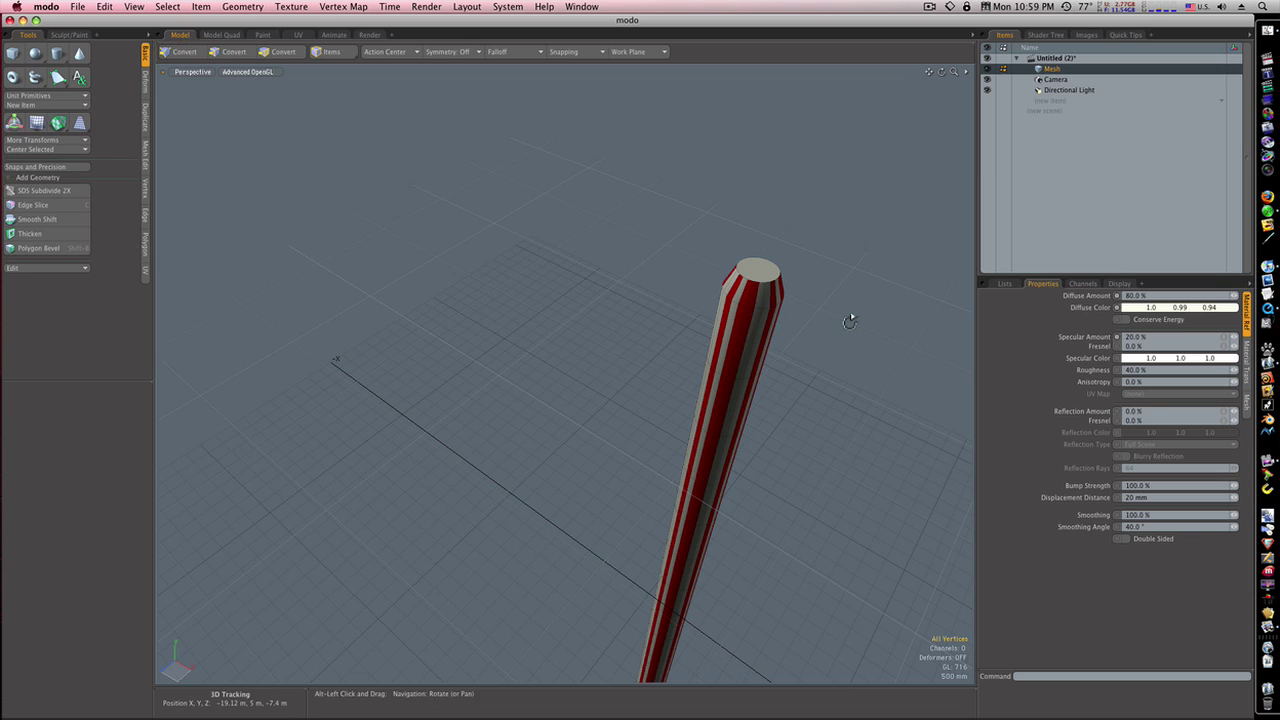
left_click_drag(849, 317, 772, 343, "alt")
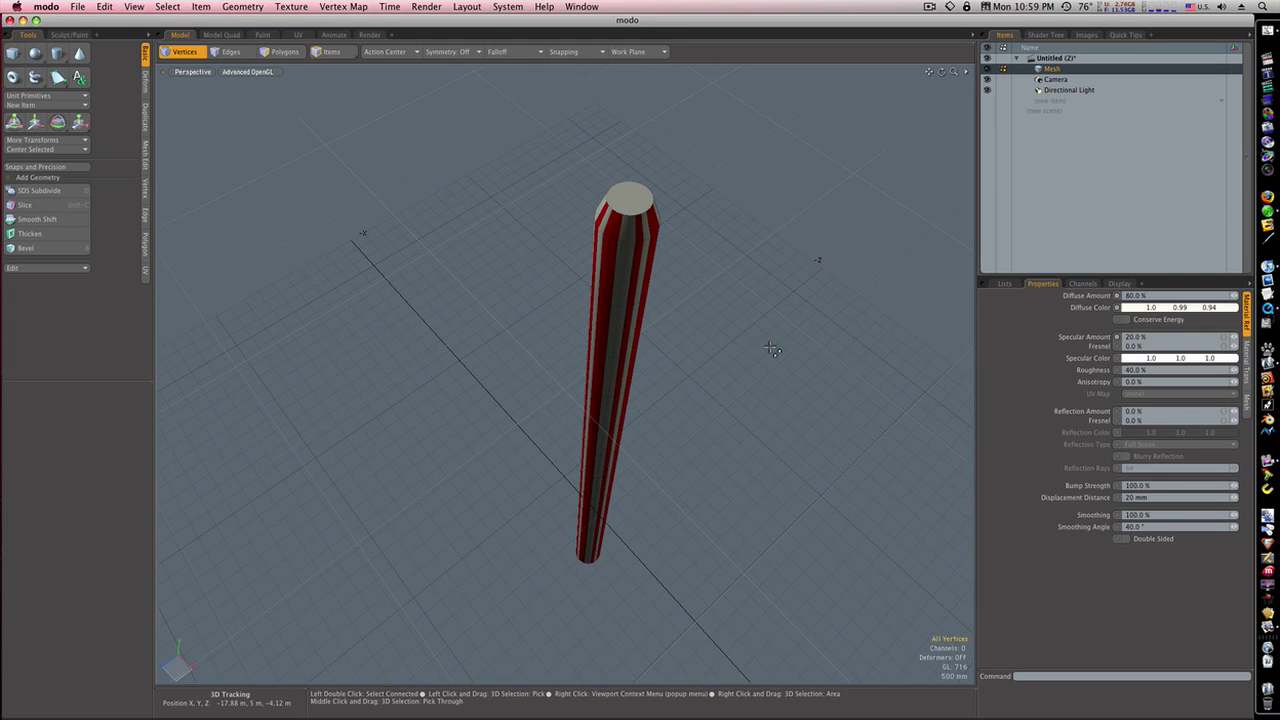
key("ctrl+space")
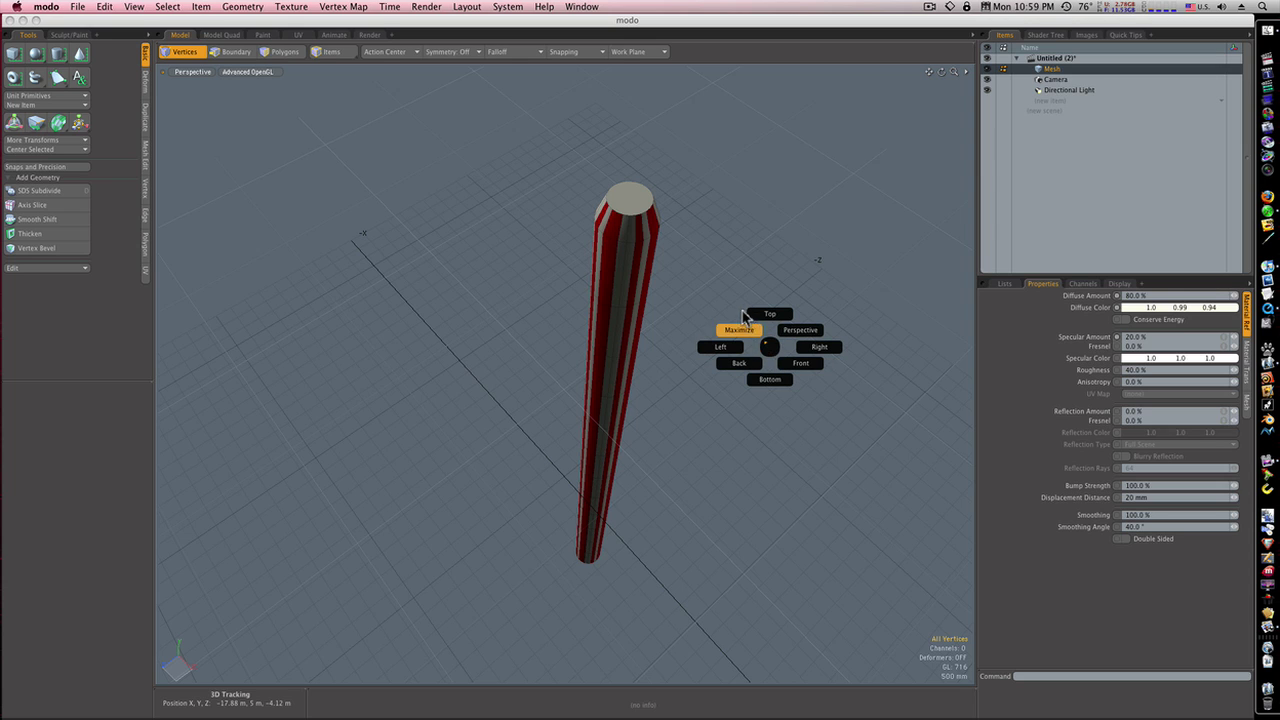
left_click(779, 325)
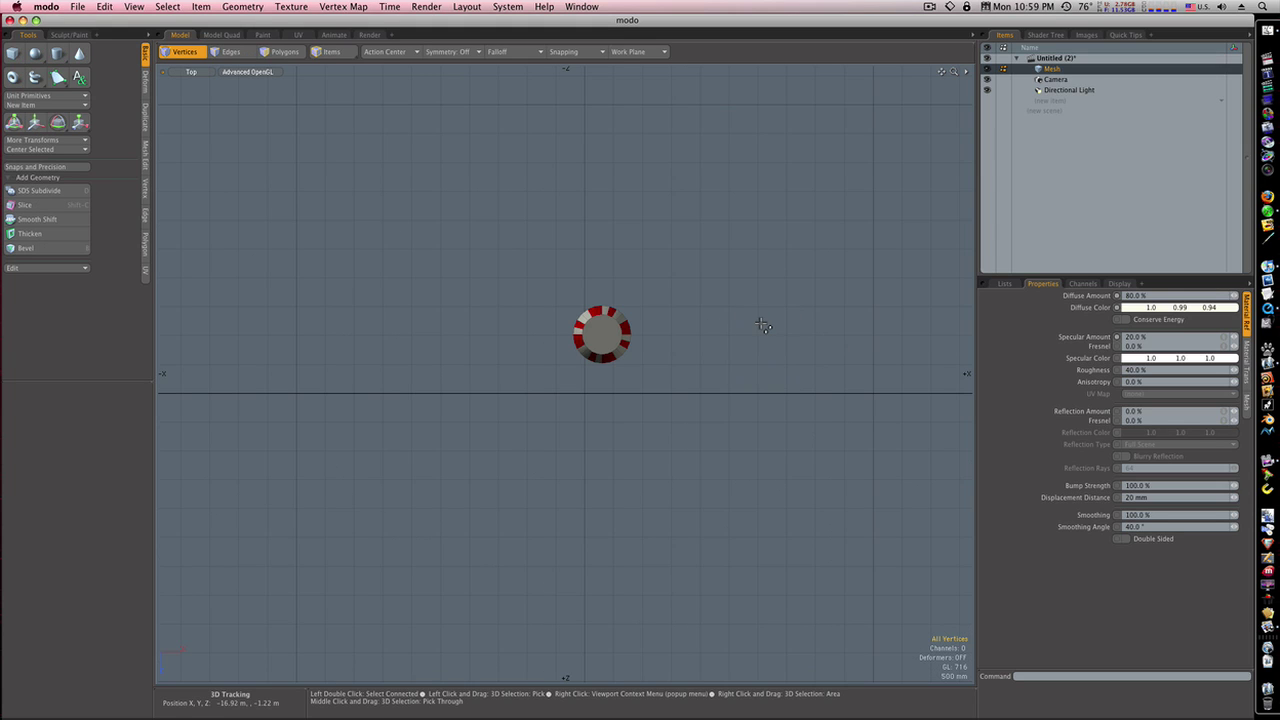
left_click_drag(617, 329, 737, 332, "ctrl+alt")
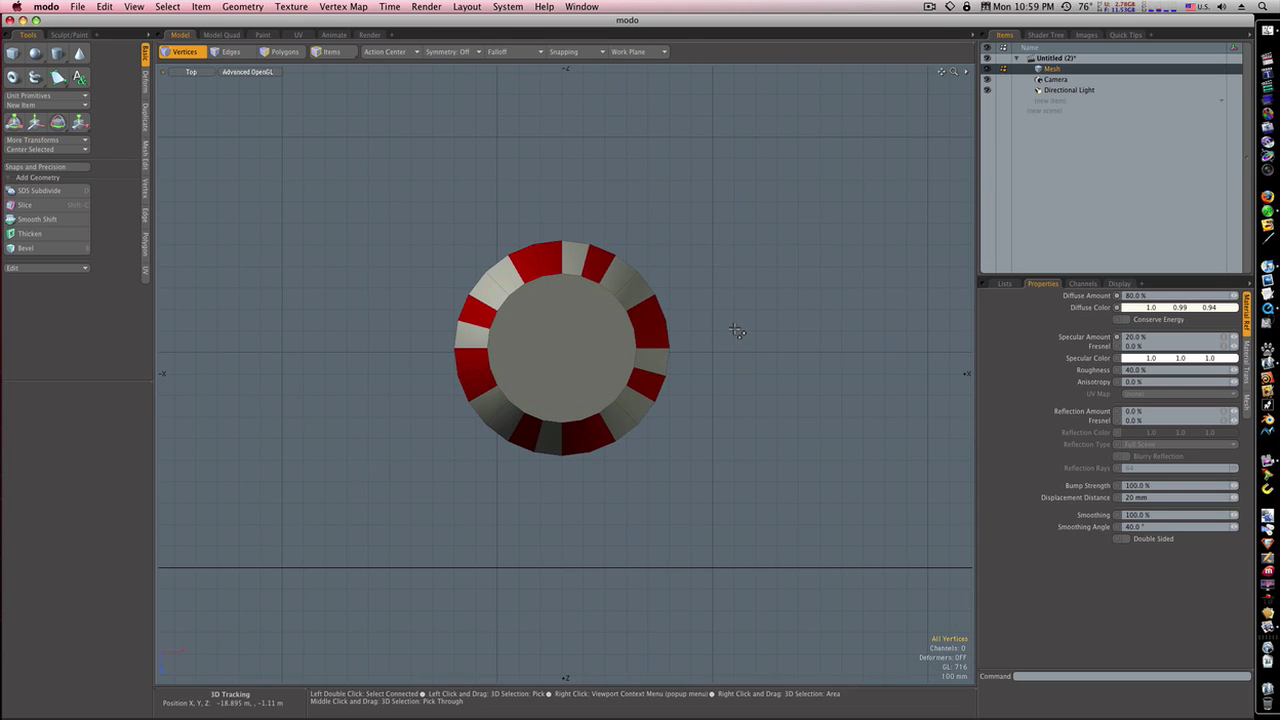
left_click(146, 80)
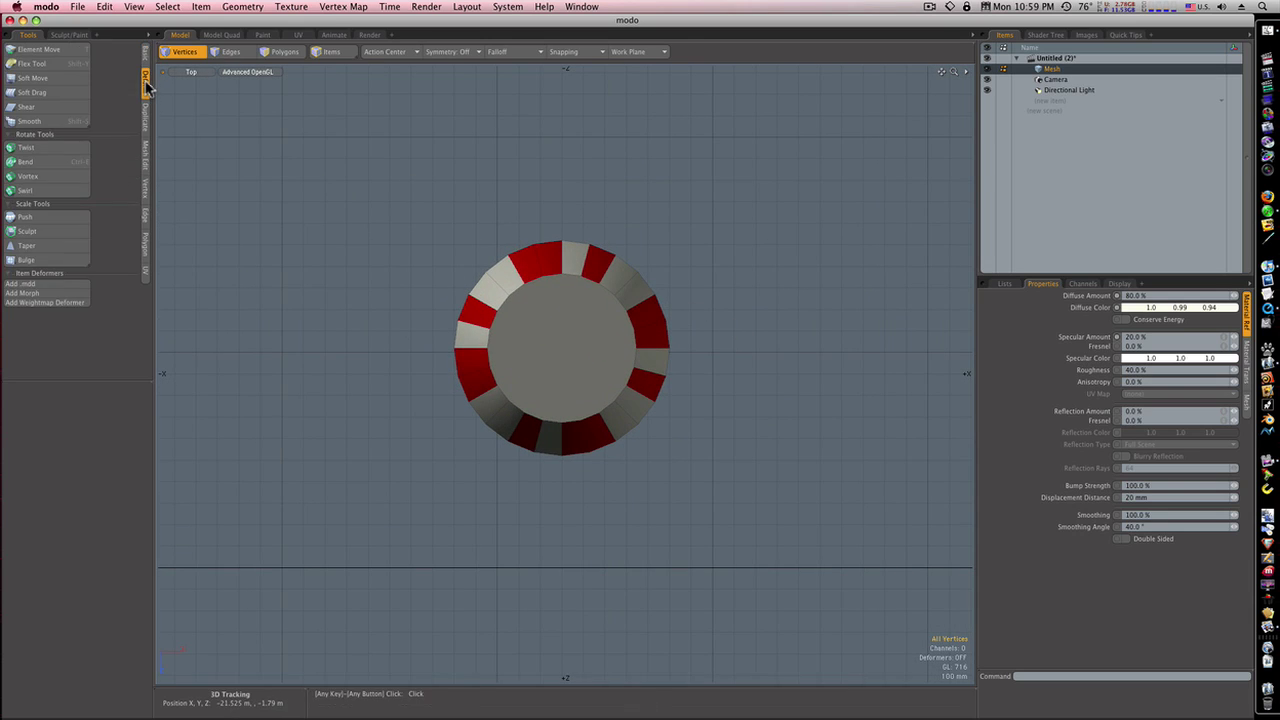
left_click(30, 148)
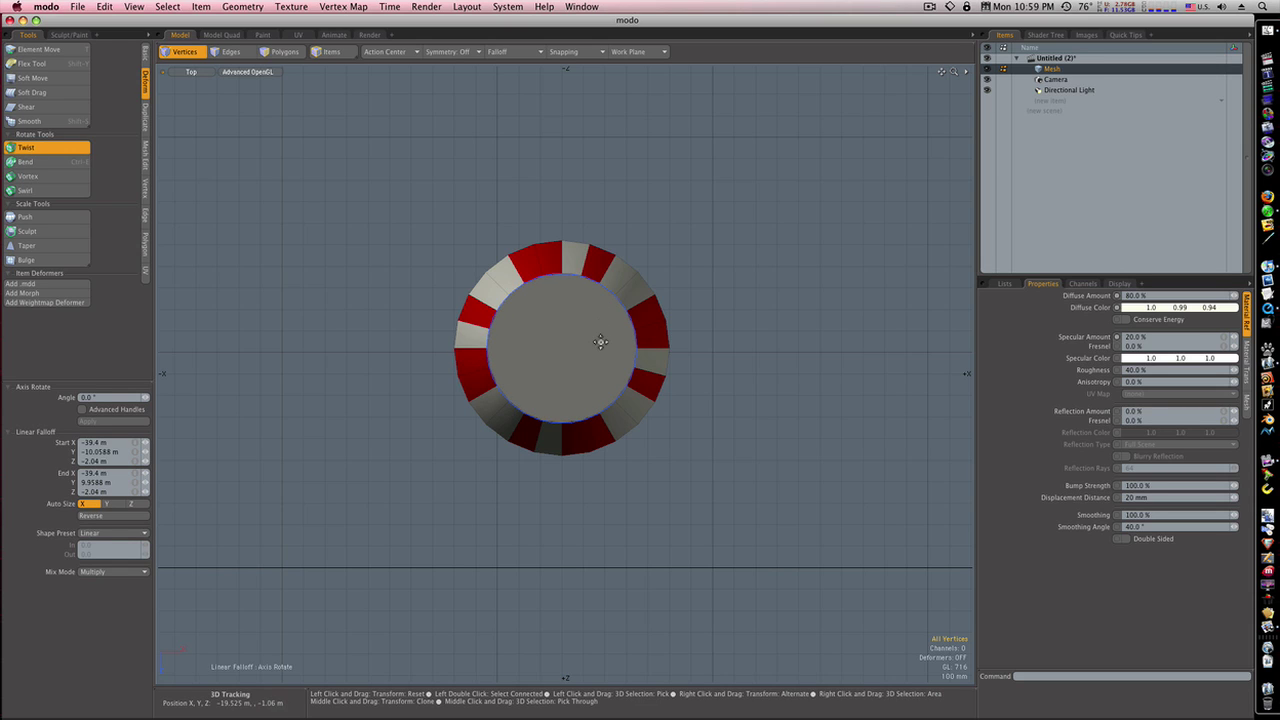
Twist the whole column around its lengthwise axis by about -150.6° in the perspective view and drop the tool
key("ctrl+space")
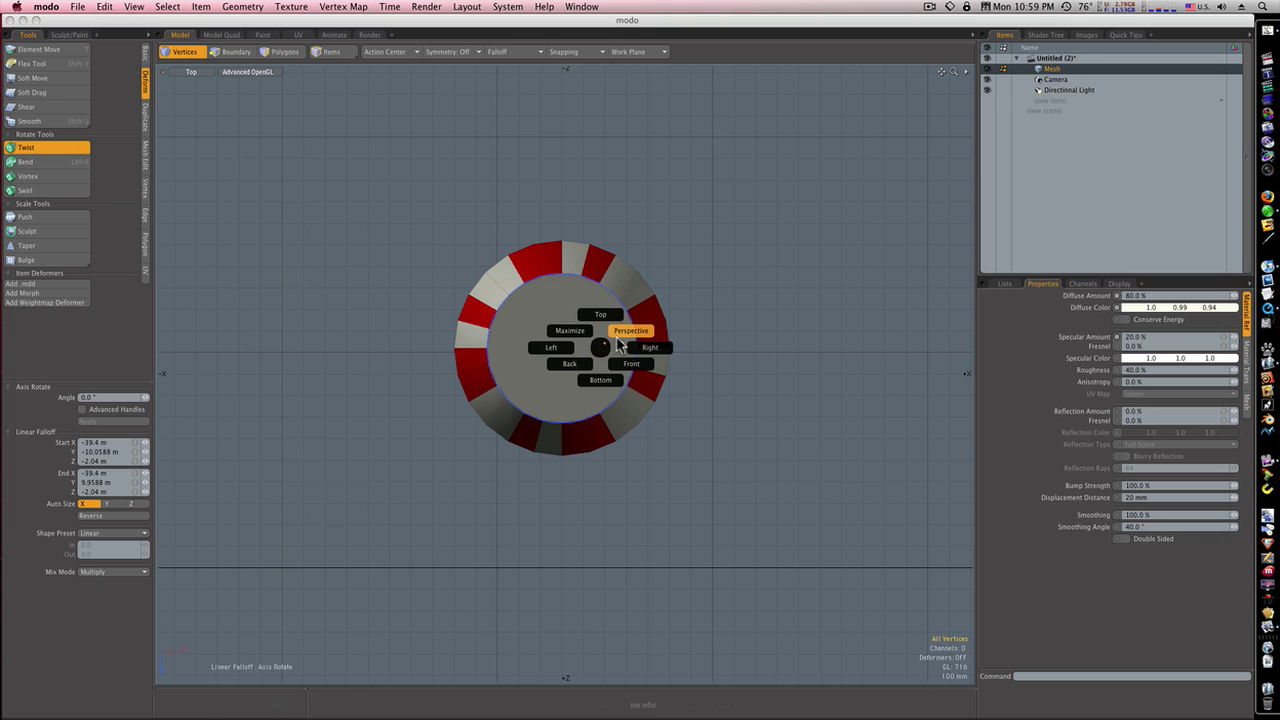
left_click(622, 332)
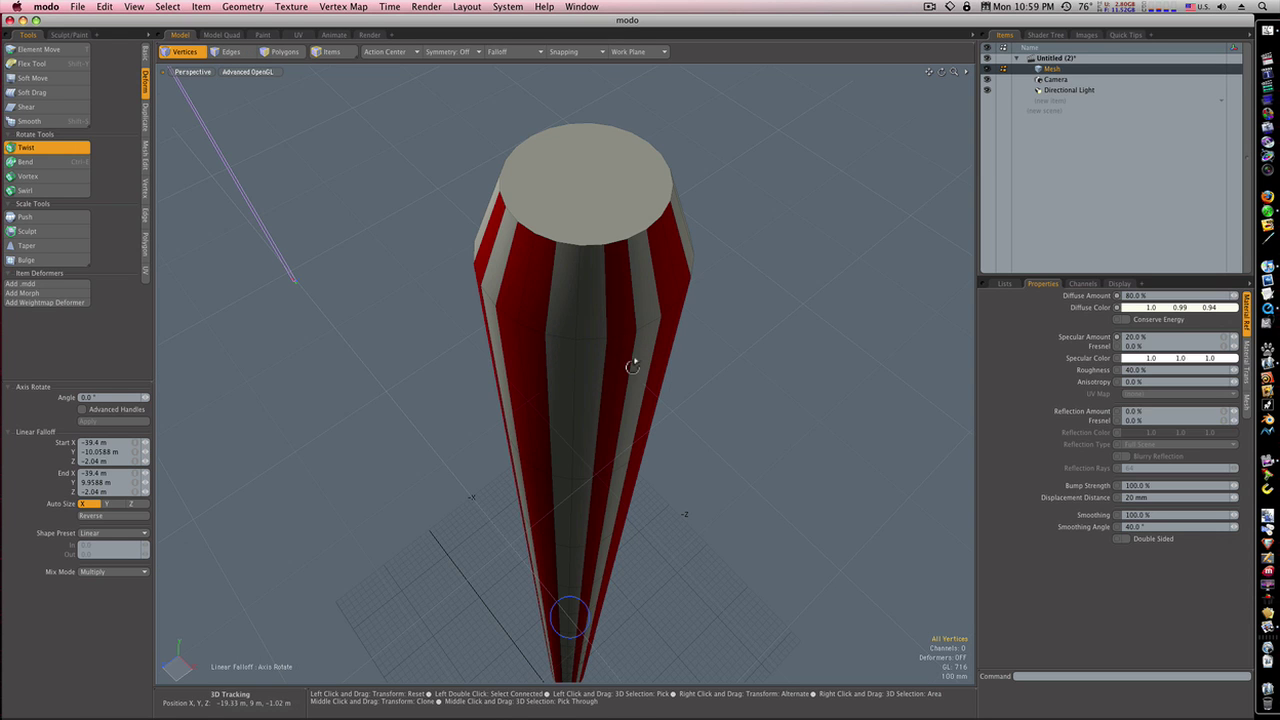
left_click_drag(655, 402, 586, 398, "ctrl+alt")
left_click_drag(657, 494, 415, 605, "ctrl+alt")
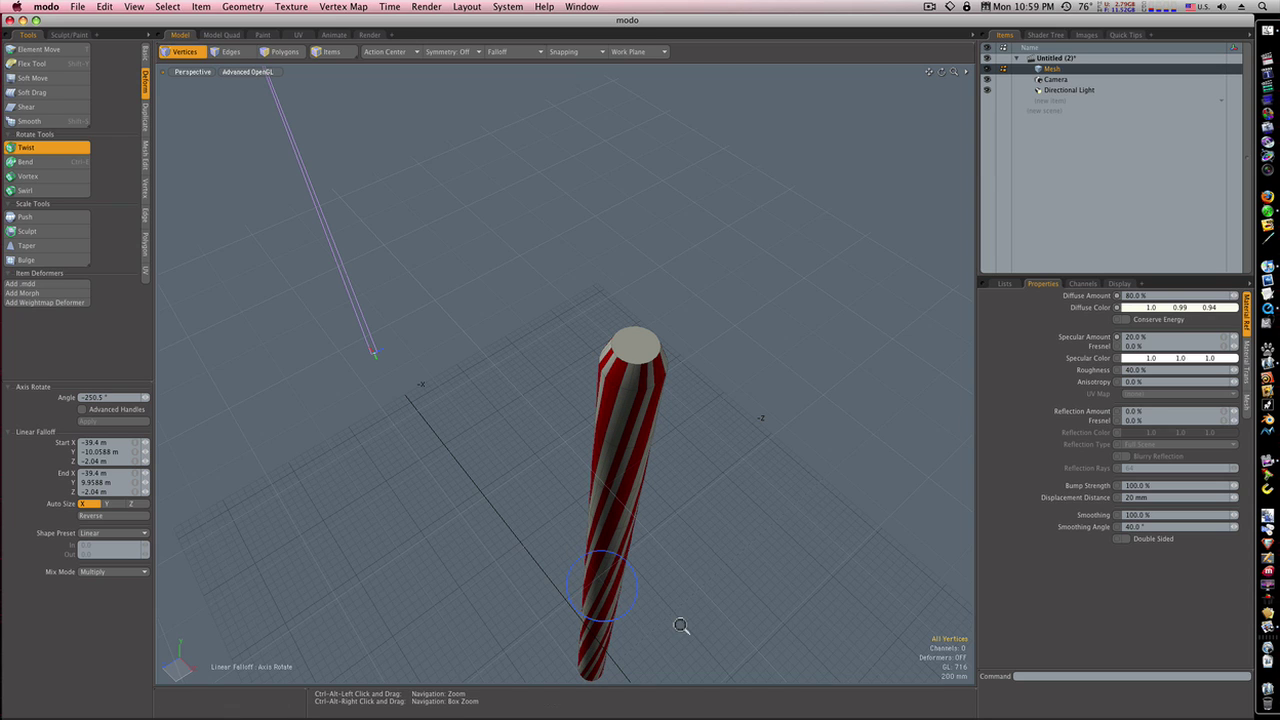
left_click_drag(683, 626, 668, 590, "ctrl+alt")
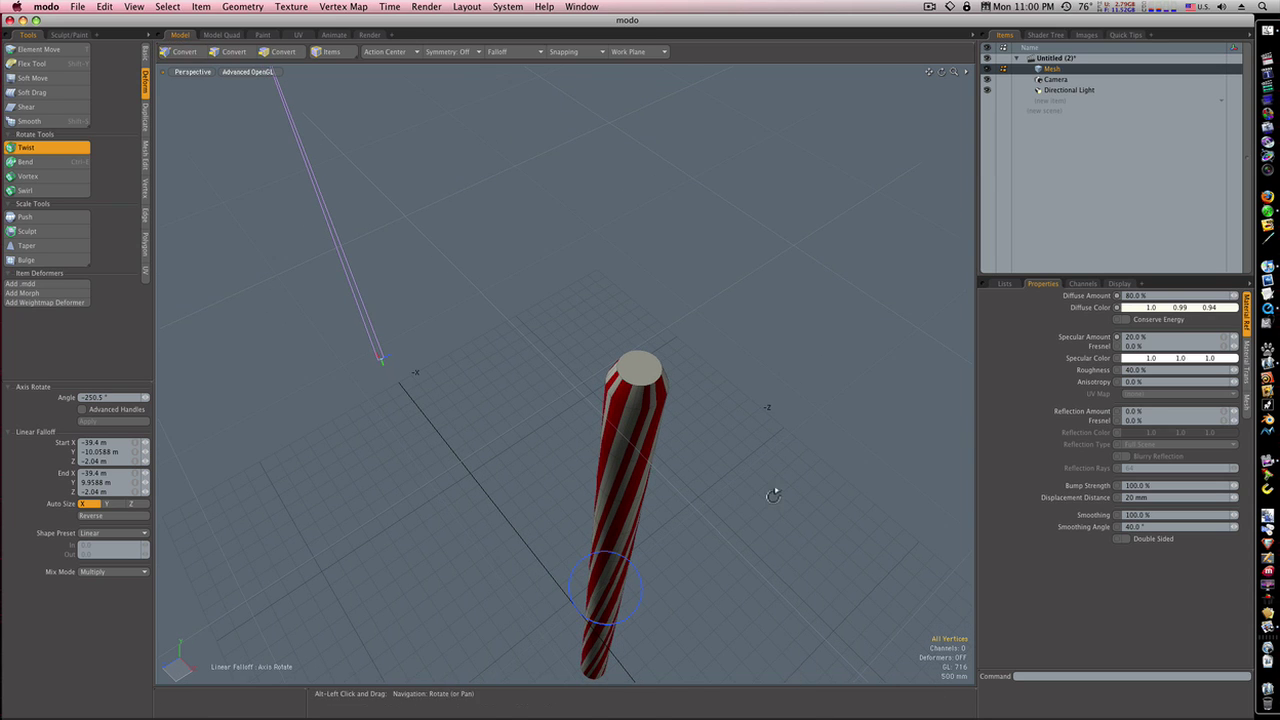
left_click_drag(774, 496, 655, 330, "alt")
left_click_drag(664, 494, 650, 464, "alt")
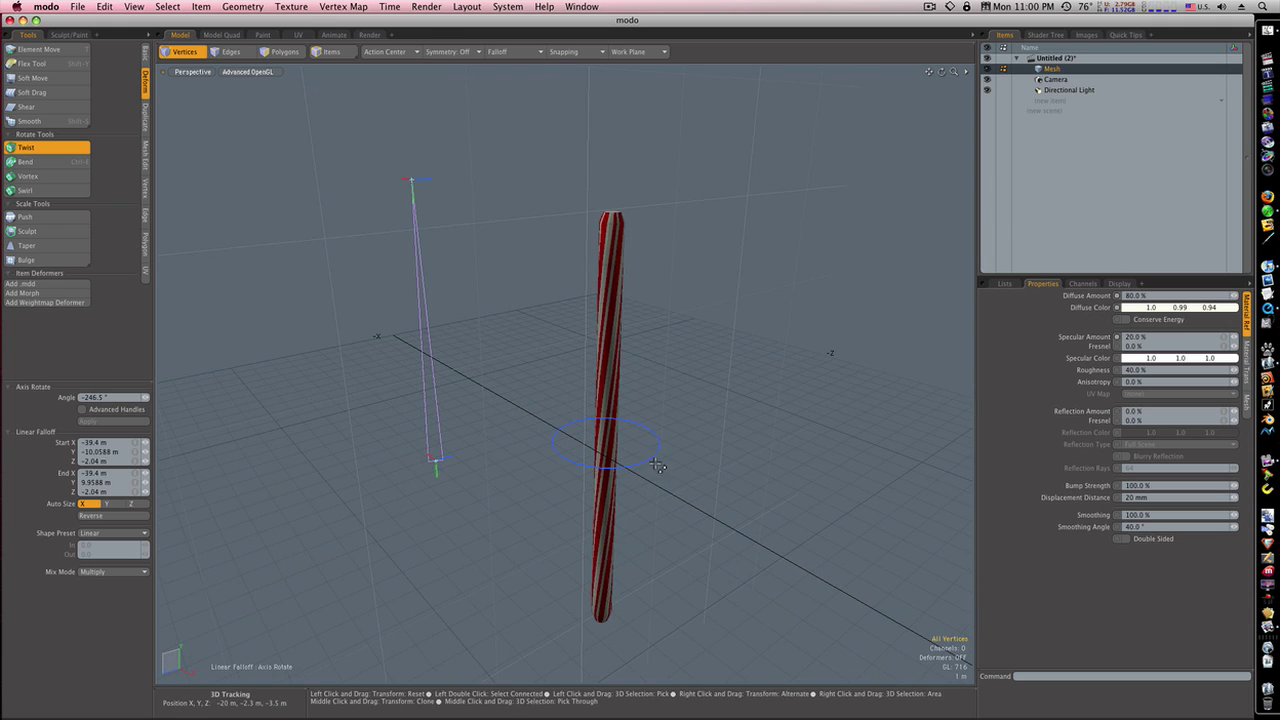
left_click_drag(650, 470, 660, 441)
key("alt")
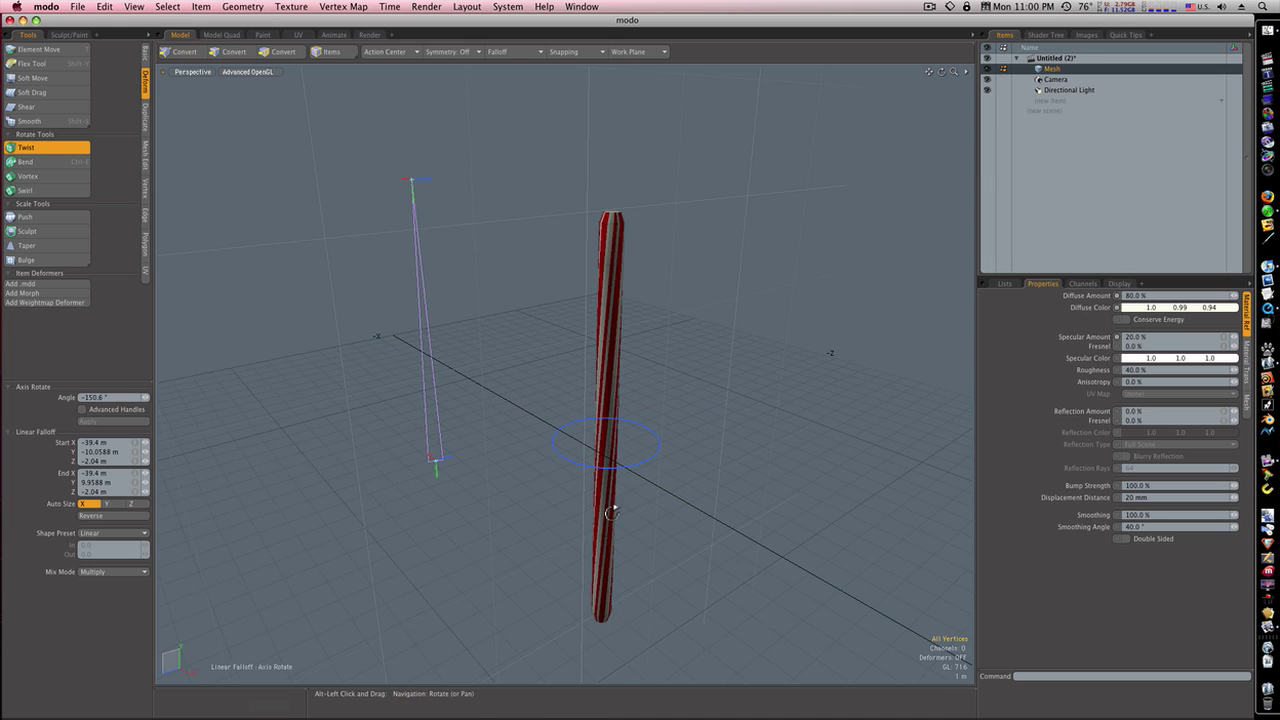
left_click_drag(630, 517, 607, 507, "alt")
key("space")
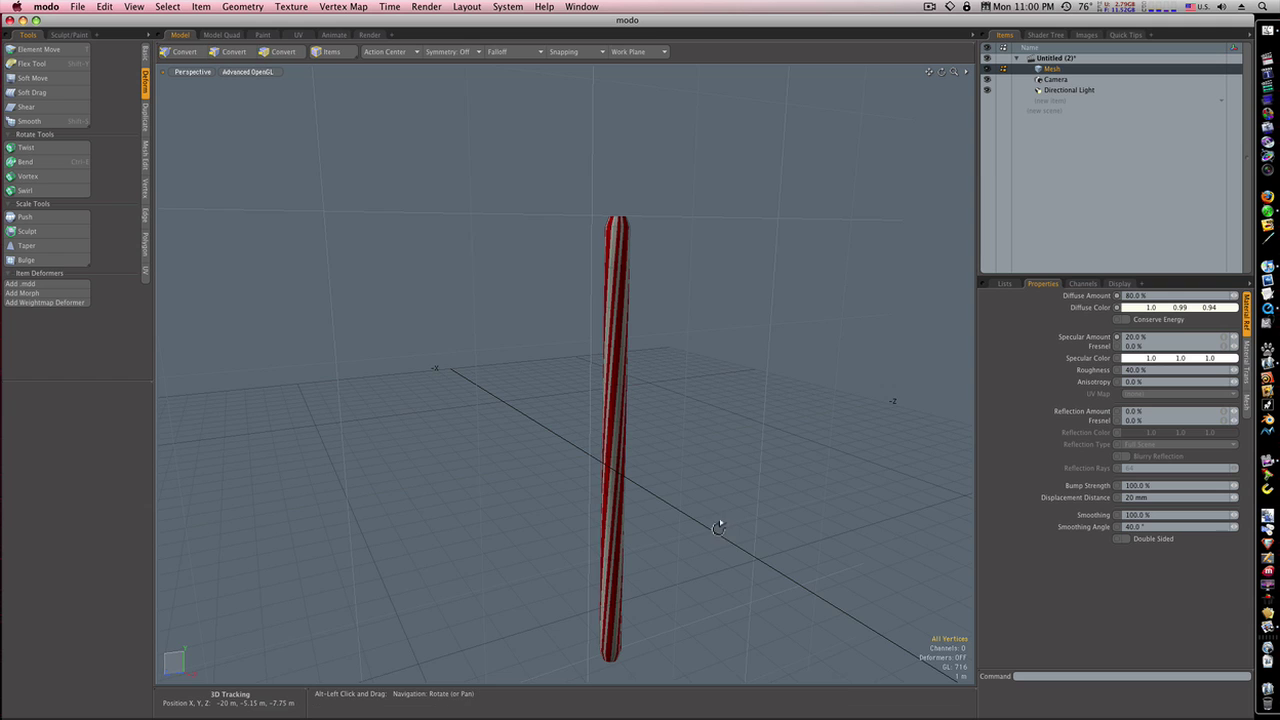
Bend the striped column by about -45.6° in the right view, with the Bend tool centred near its base and its spine along the column
left_click_drag(720, 520, 683, 493, "alt")
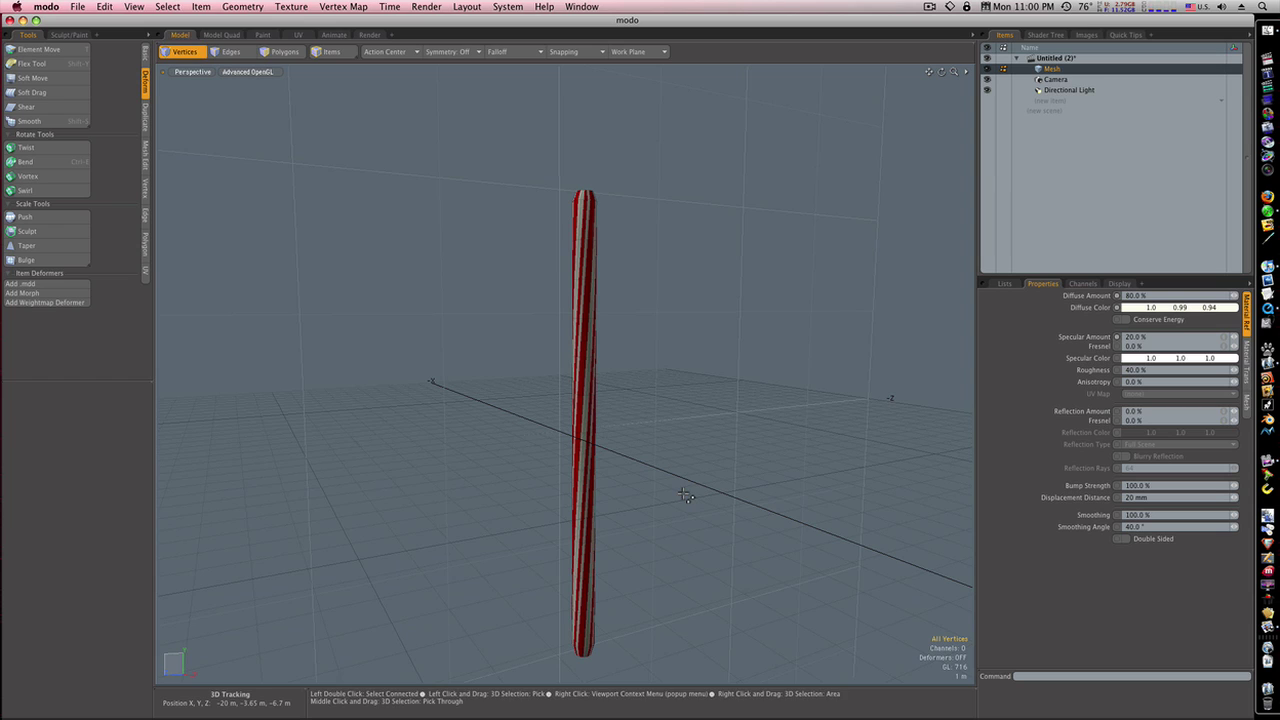
key("ctrl+space")
key("ctrl+space")
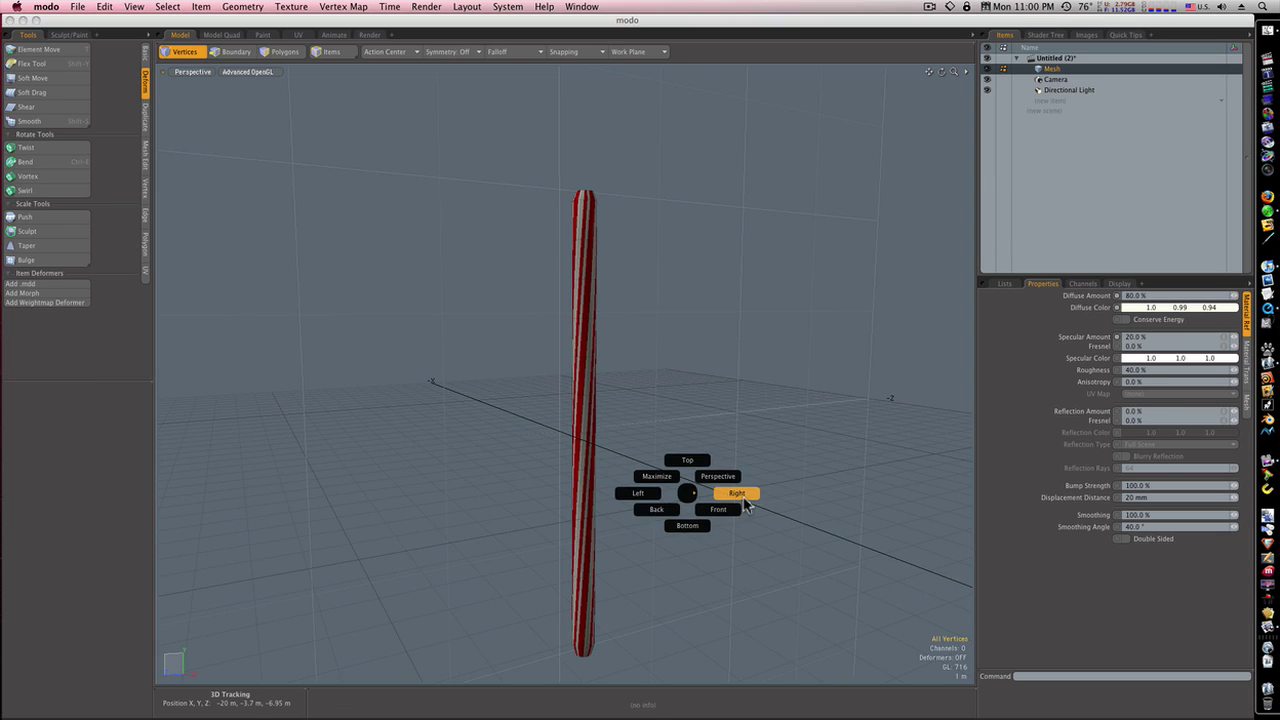
left_click(741, 500)
scroll(840, 452, "down", 3)
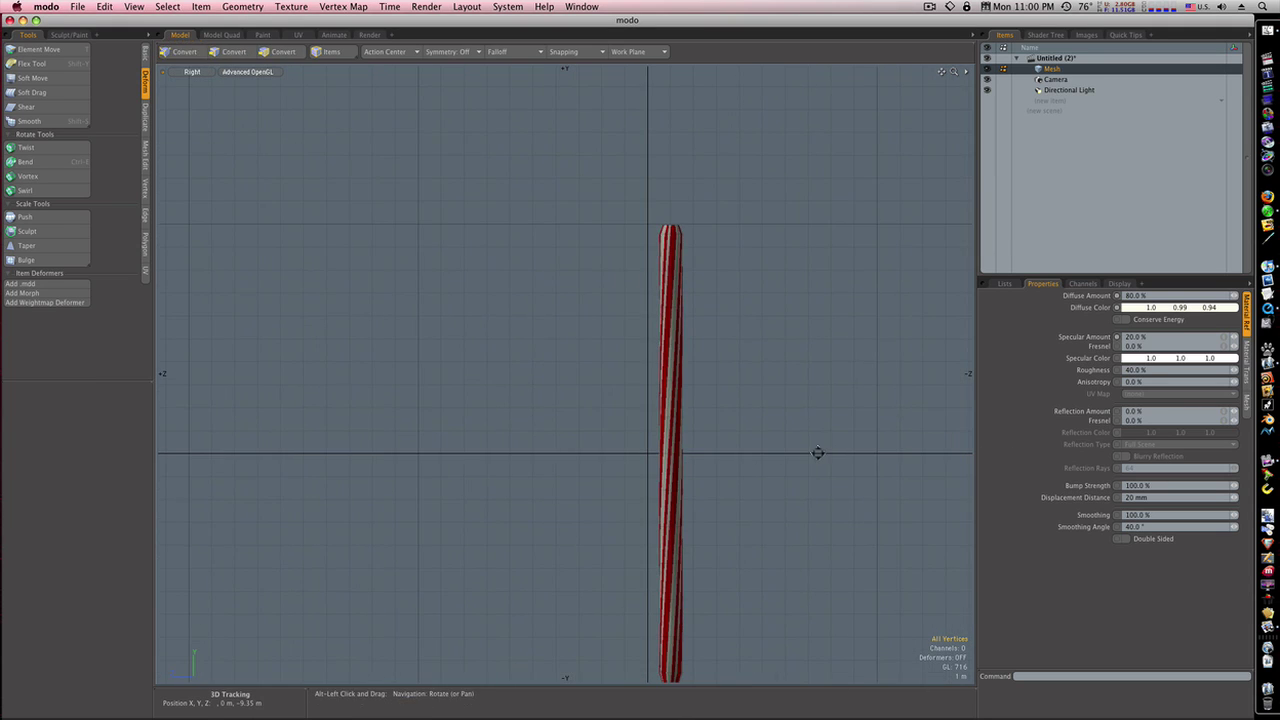
left_click_drag(815, 459, 711, 401, "alt+shift")
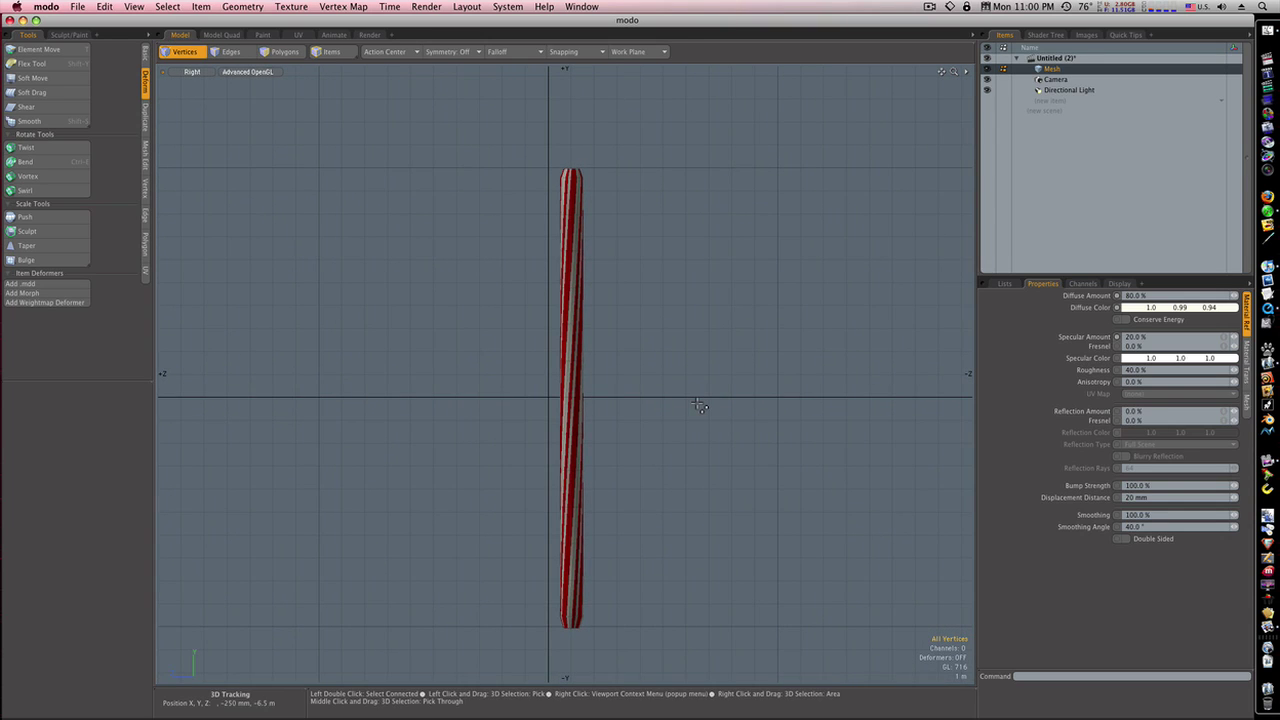
left_click(41, 163)
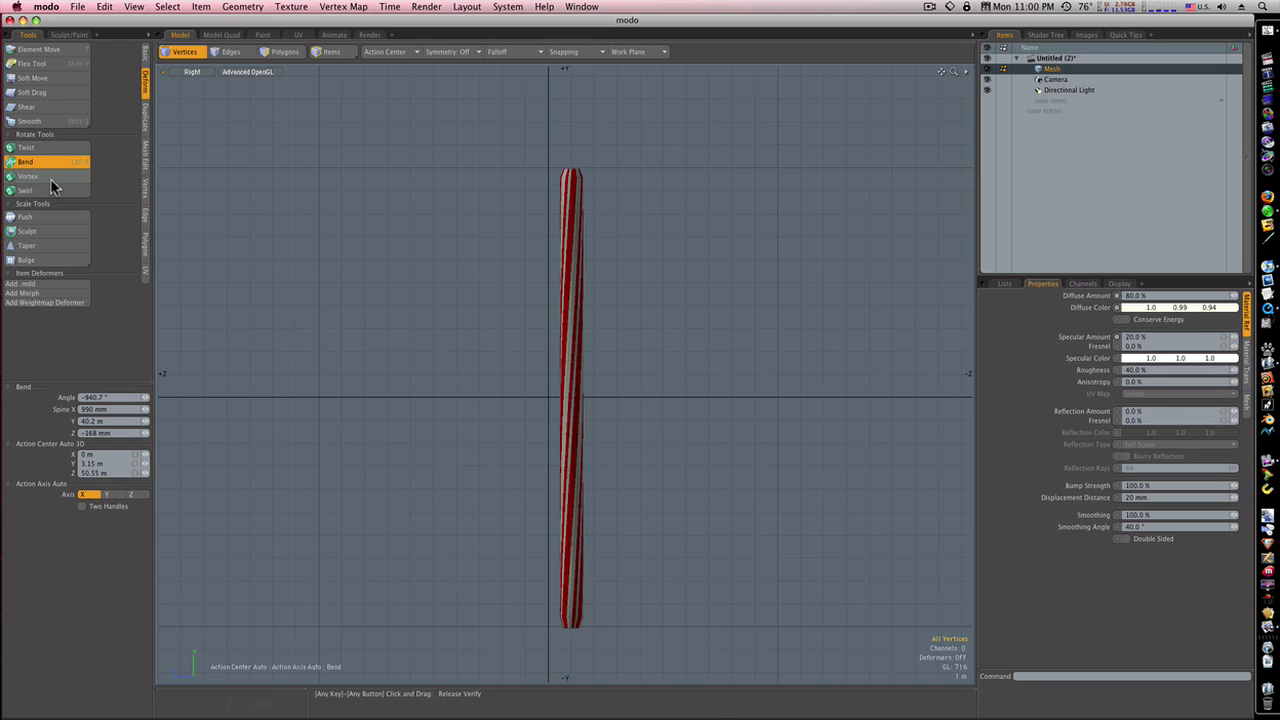
left_click(575, 597)
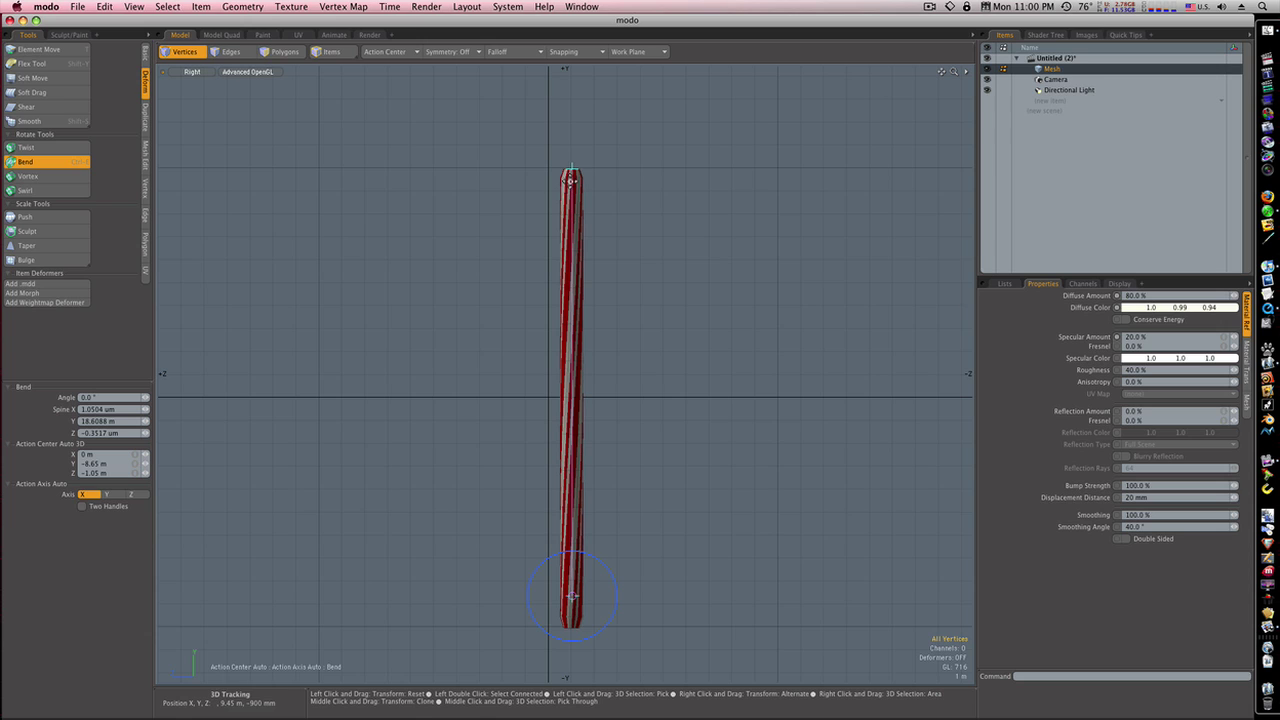
left_click_drag(563, 560, 461, 580)
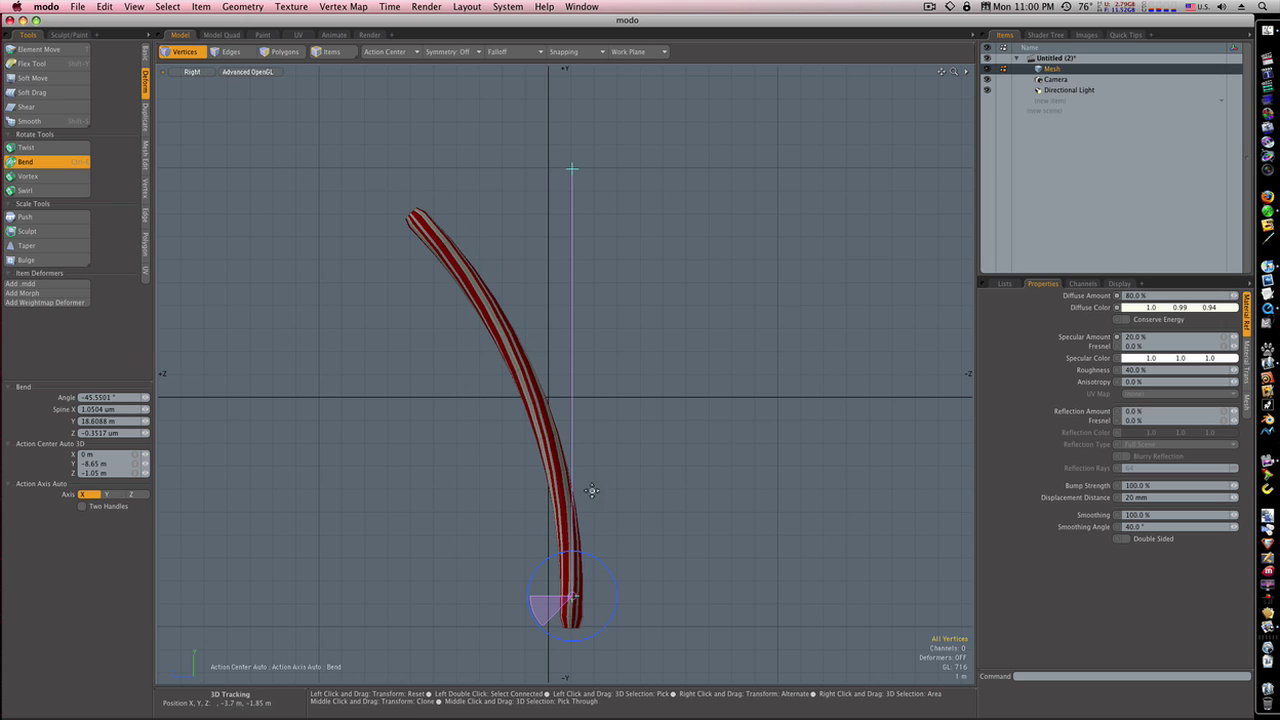
Move the bend centre up to about Y 1.95 m, increase the bend to about -514.5° to form a cane hook, and drop the tool
left_click_drag(573, 601, 576, 297)
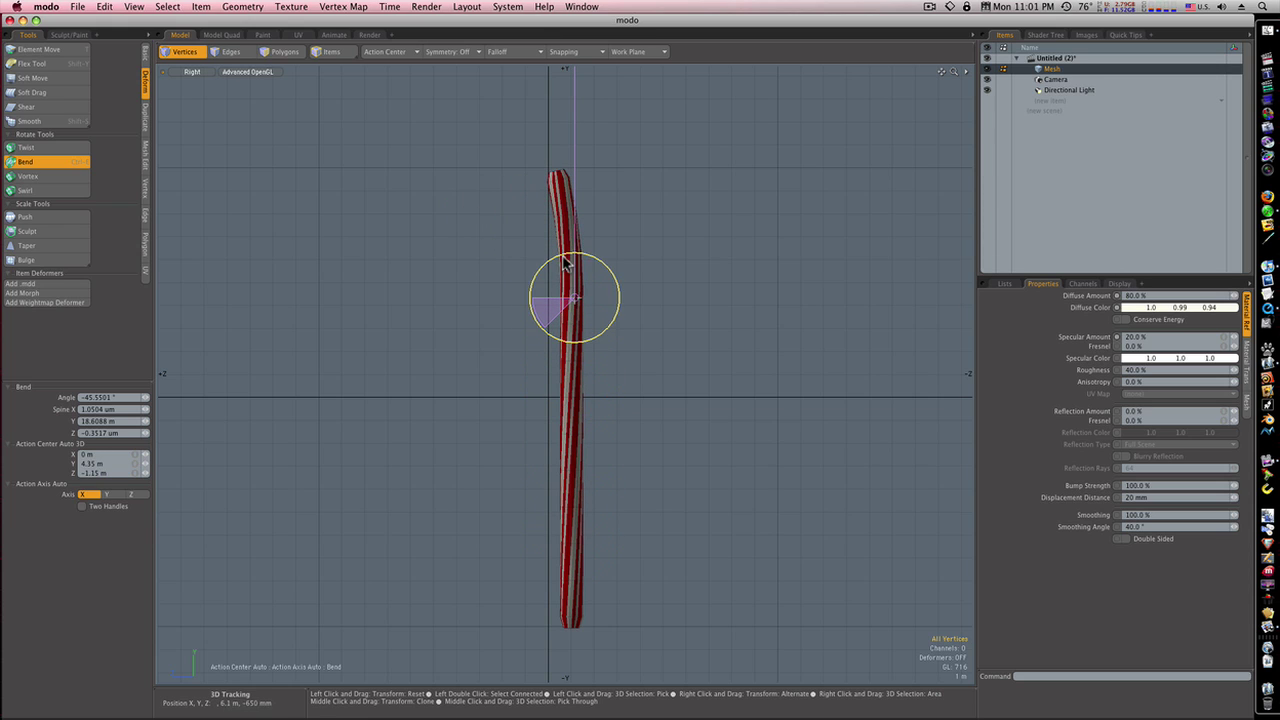
mouse_move(562, 254)
left_mouse_down()
mouse_move(538, 270)
mouse_move(602, 332)
mouse_move(580, 253)
left_mouse_up()
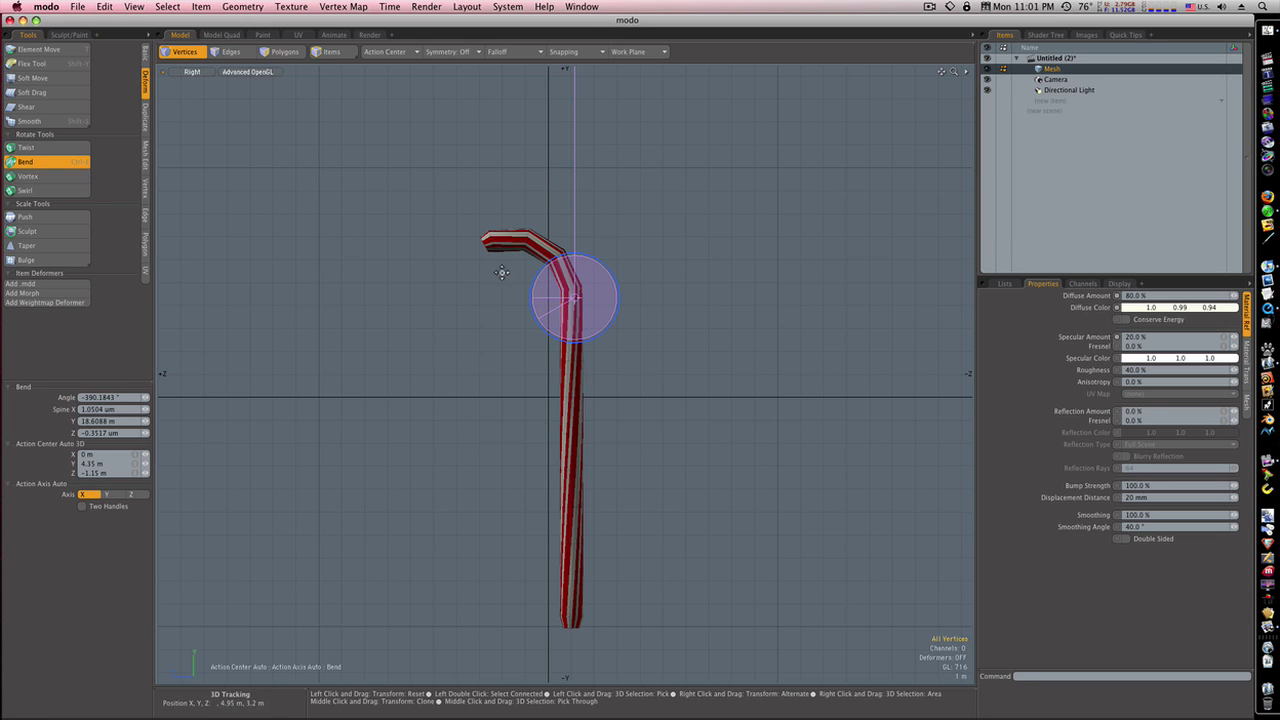
left_click_drag(576, 303, 537, 378)
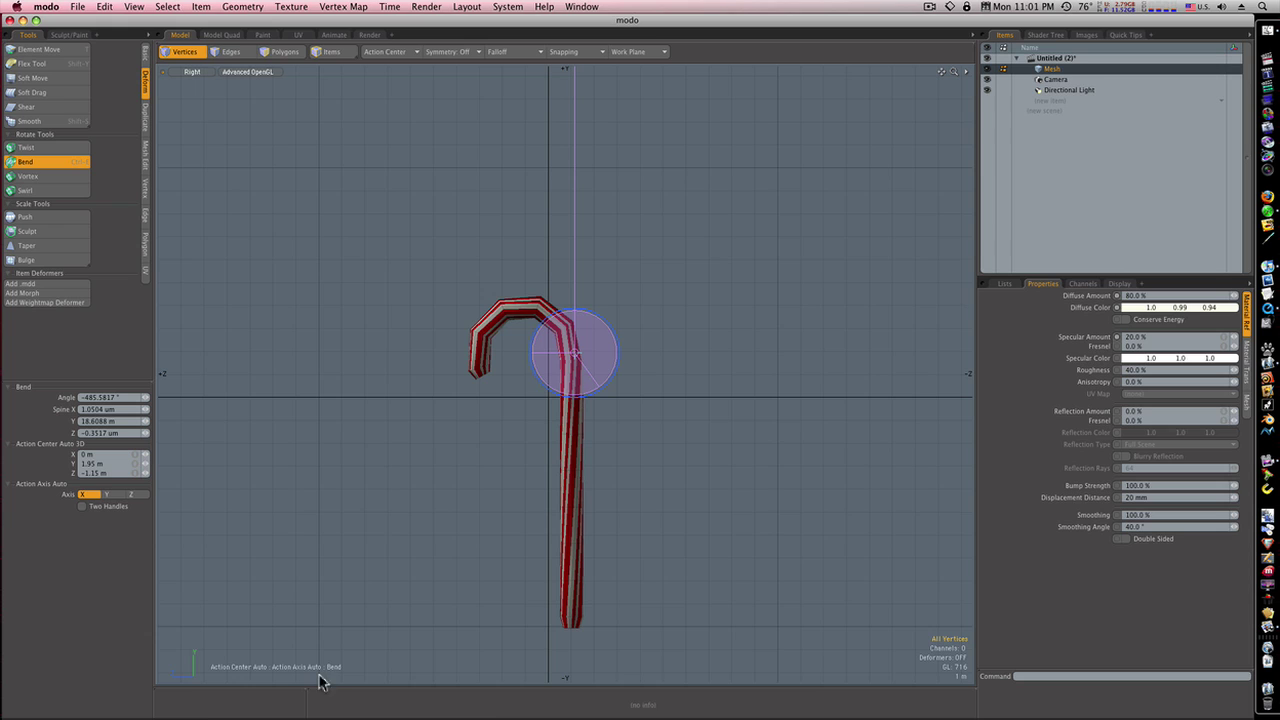
left_click_drag(536, 330, 532, 332)
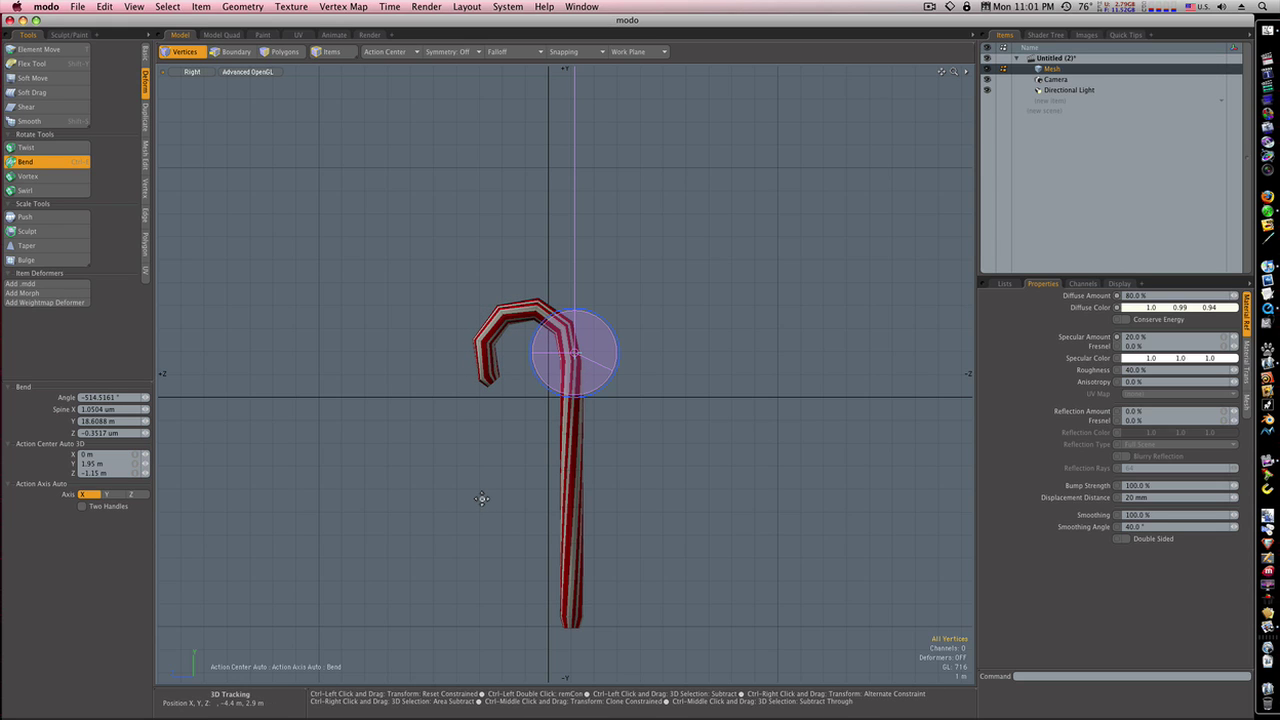
key("ctrl+space")
left_click(522, 480)
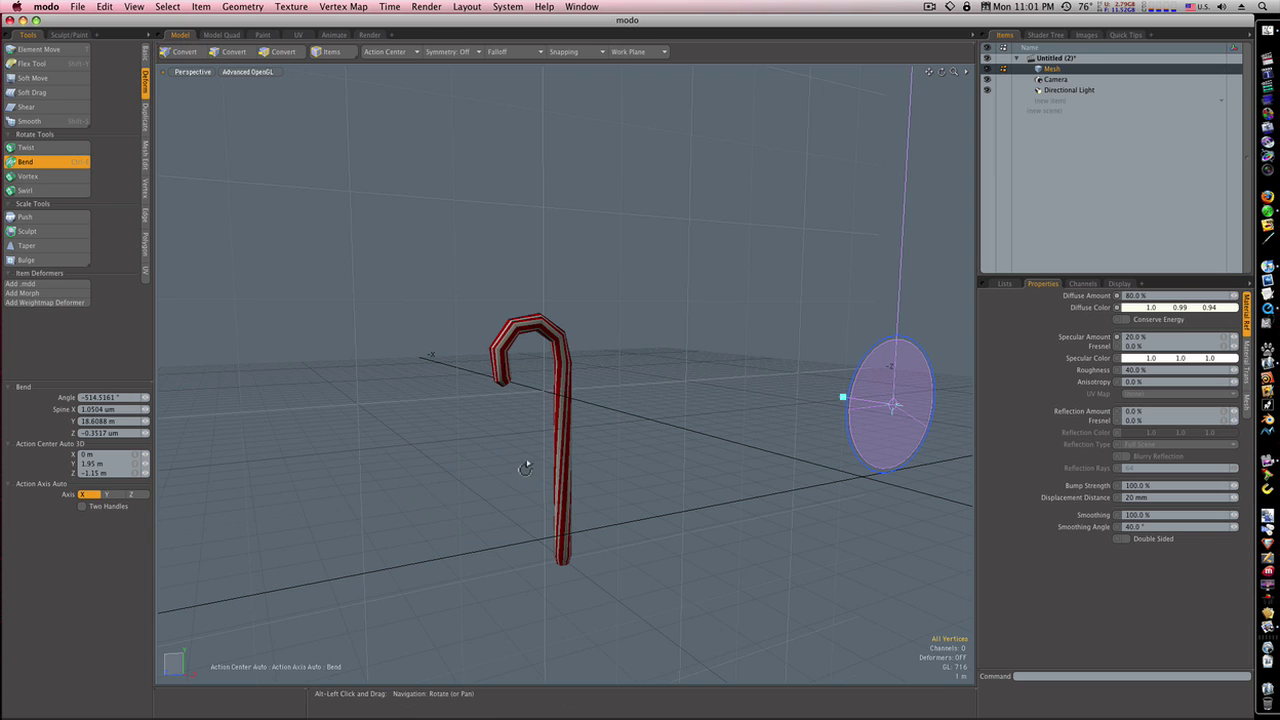
mouse_move(526, 463)
left_mouse_down("alt")
mouse_move(831, 465)
mouse_move(529, 468)
left_mouse_up("alt")
key("space")
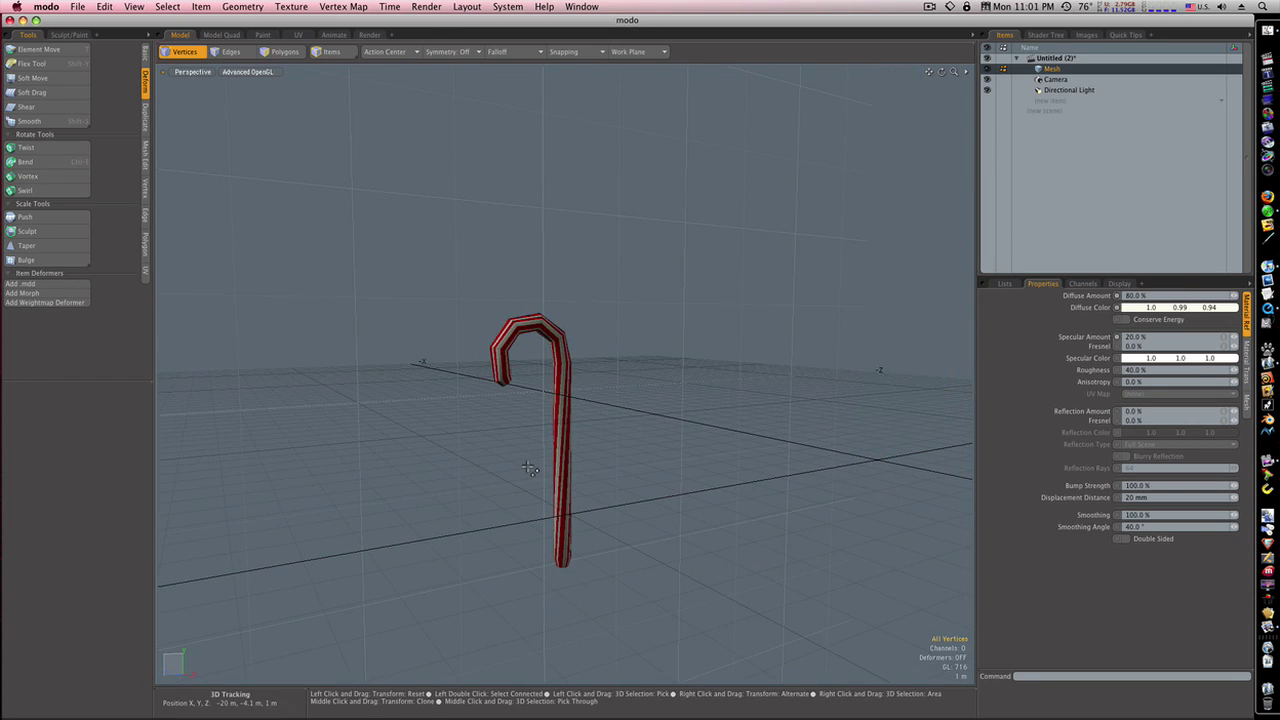
Convert the candy cane mesh to subdivision surfaces to smooth its hook and stripes
left_click_drag(526, 460, 774, 469, "alt")
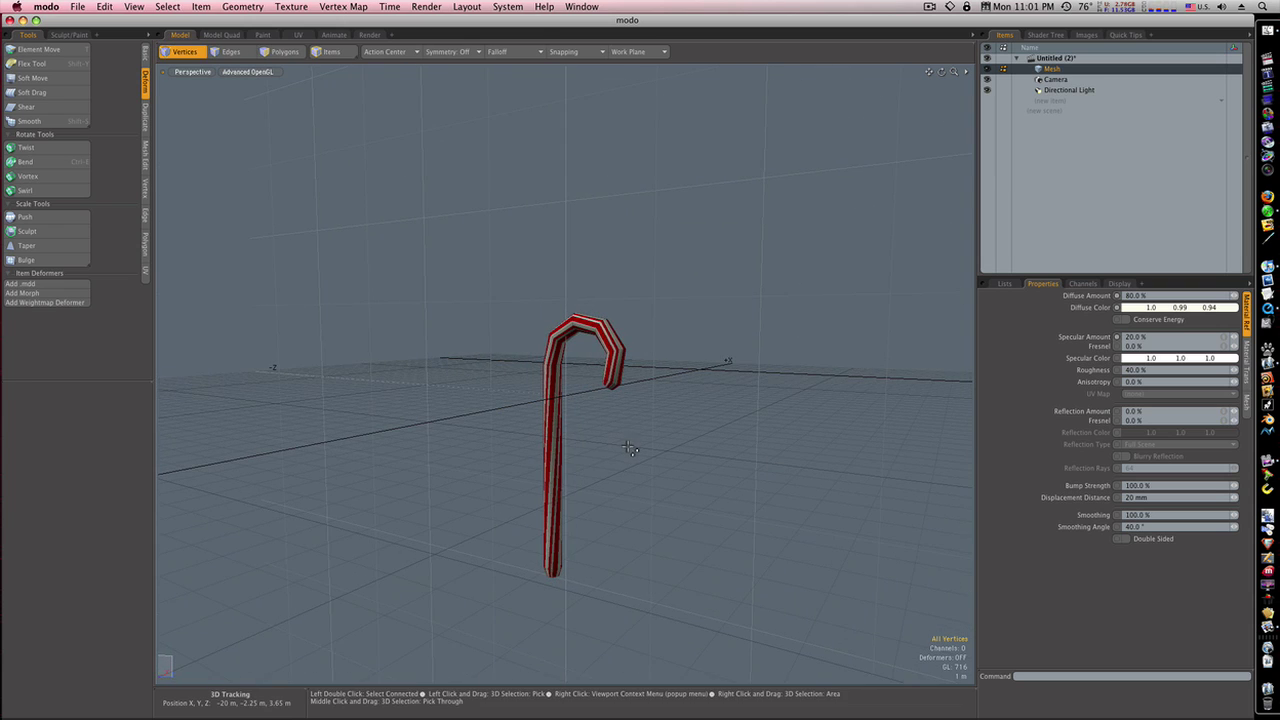
key("Tab")
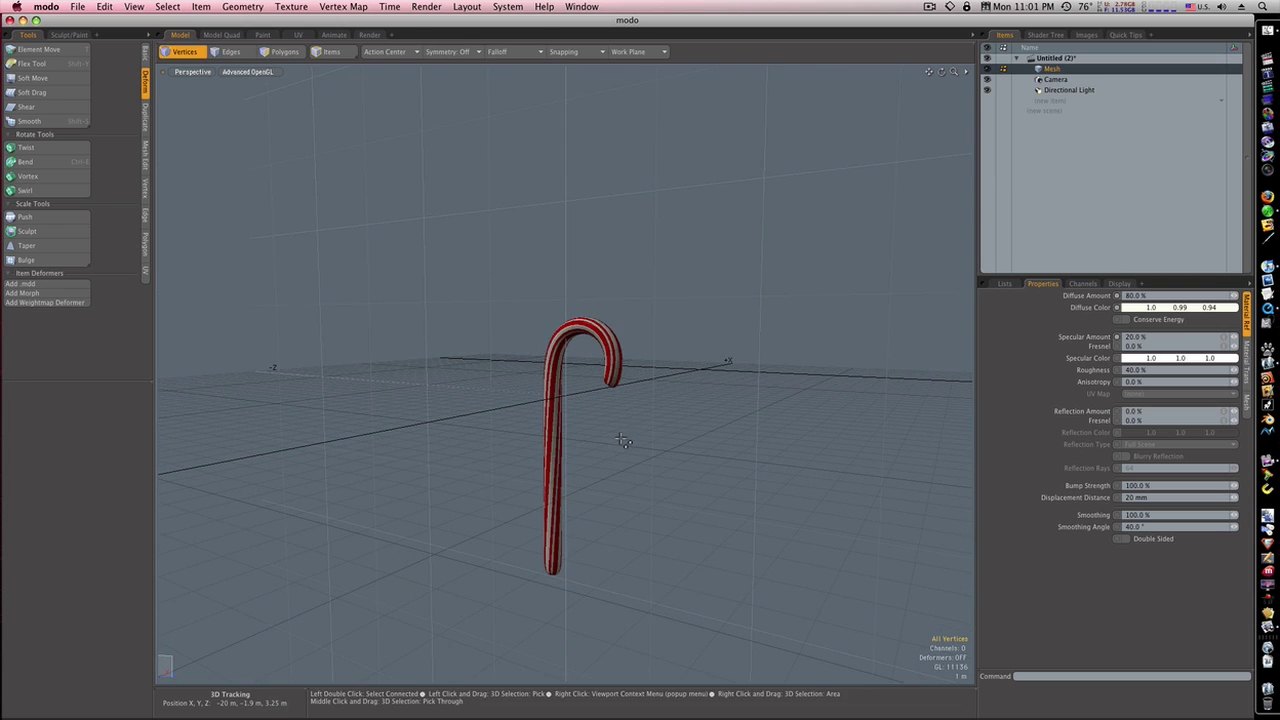
left_click_drag(611, 349, 517, 452, "ctrl+alt")
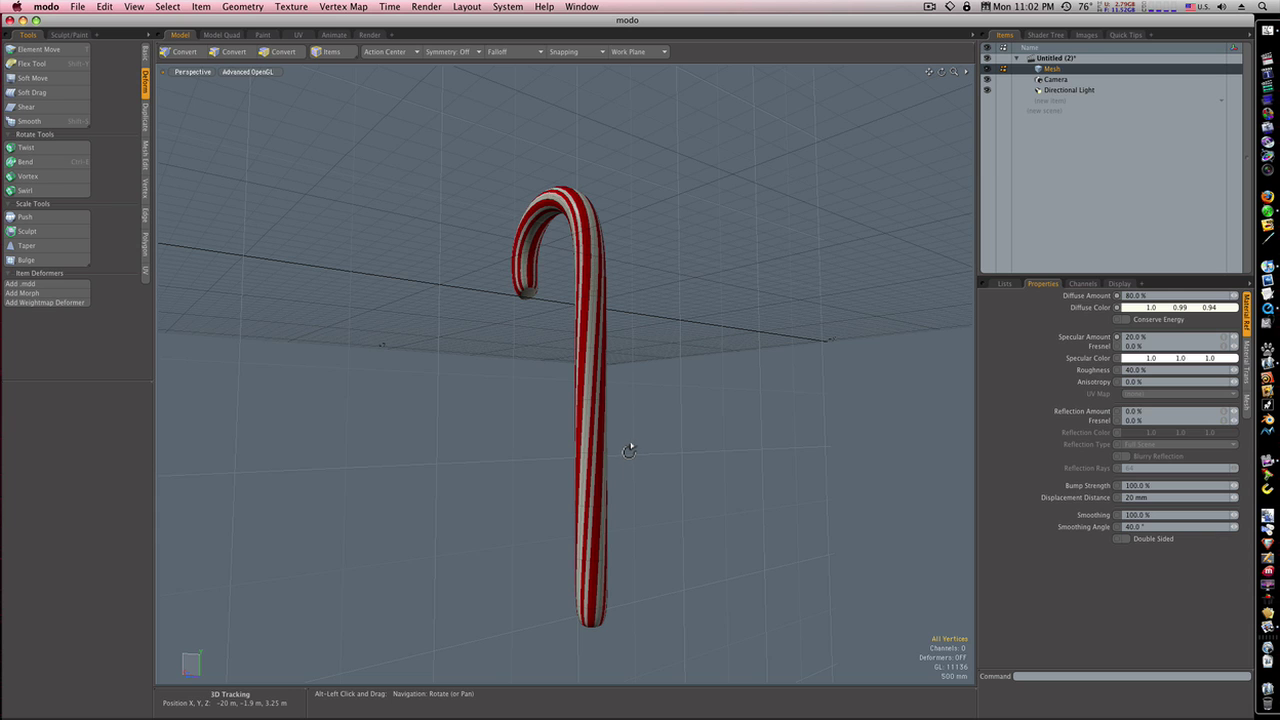
left_click_drag(594, 450, 566, 421, "alt")
left_click_drag(589, 421, 641, 372, "alt")
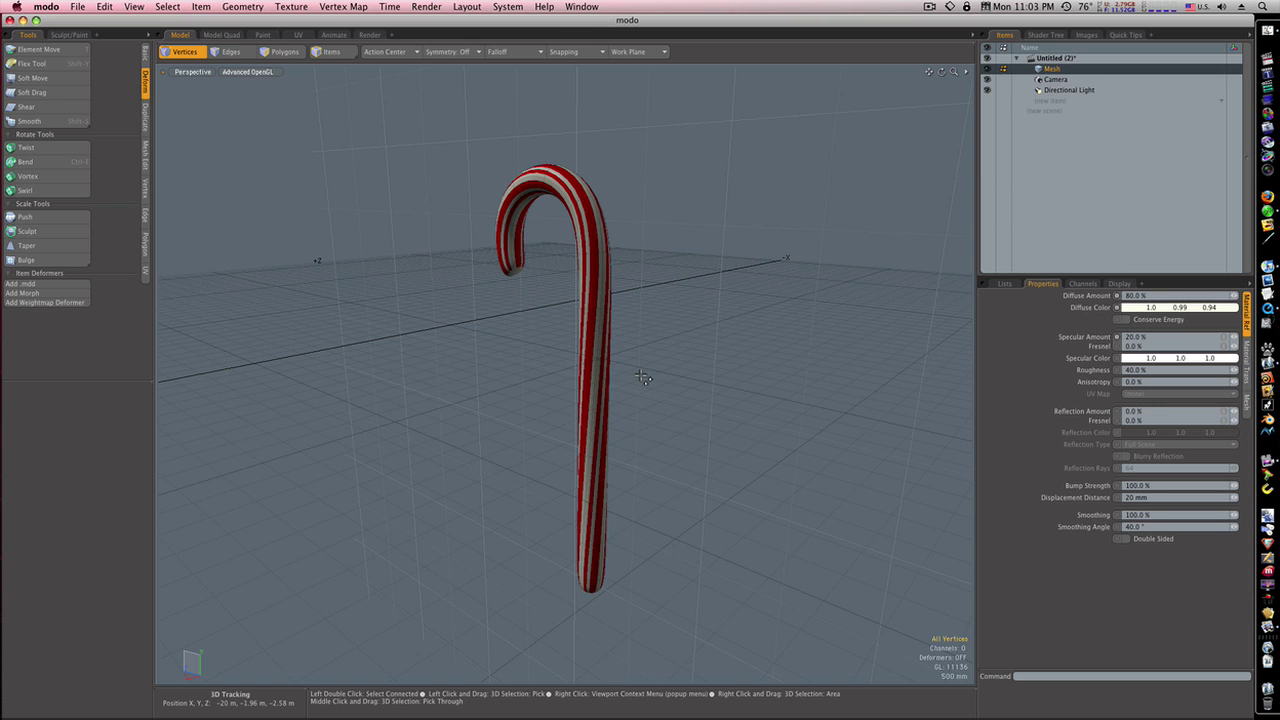
left_click_drag(612, 362, 640, 382, "alt")
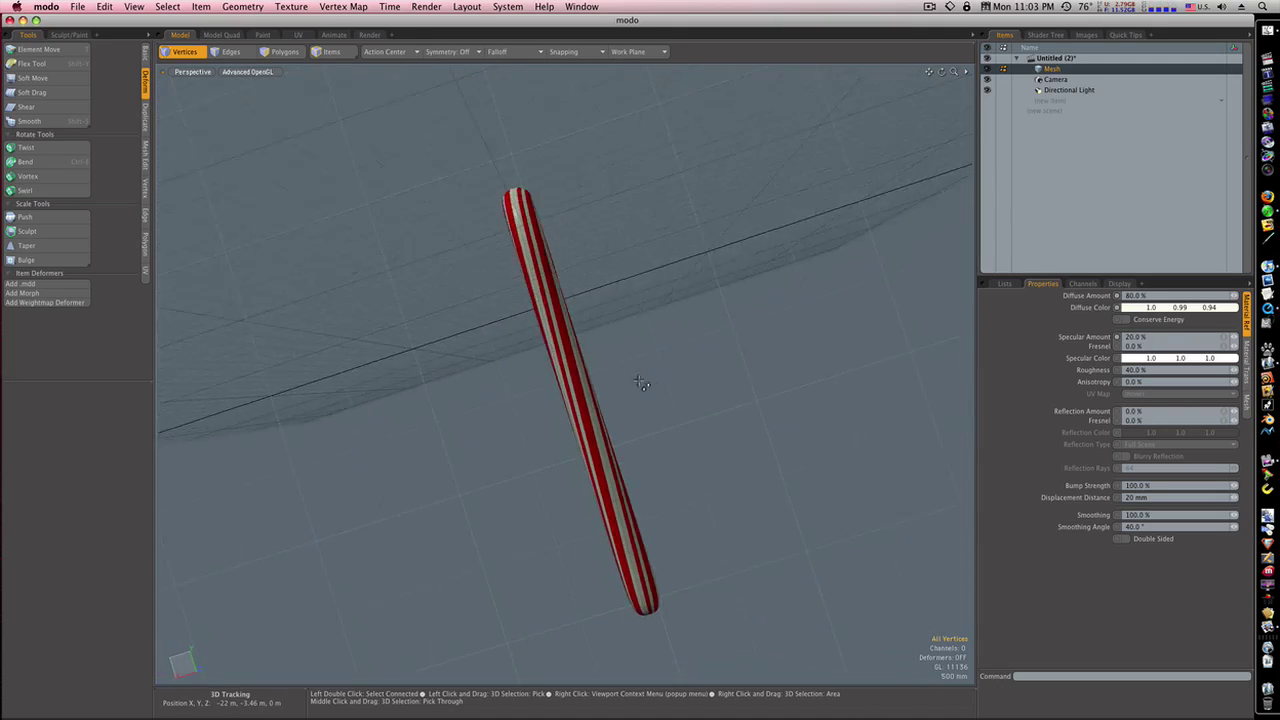